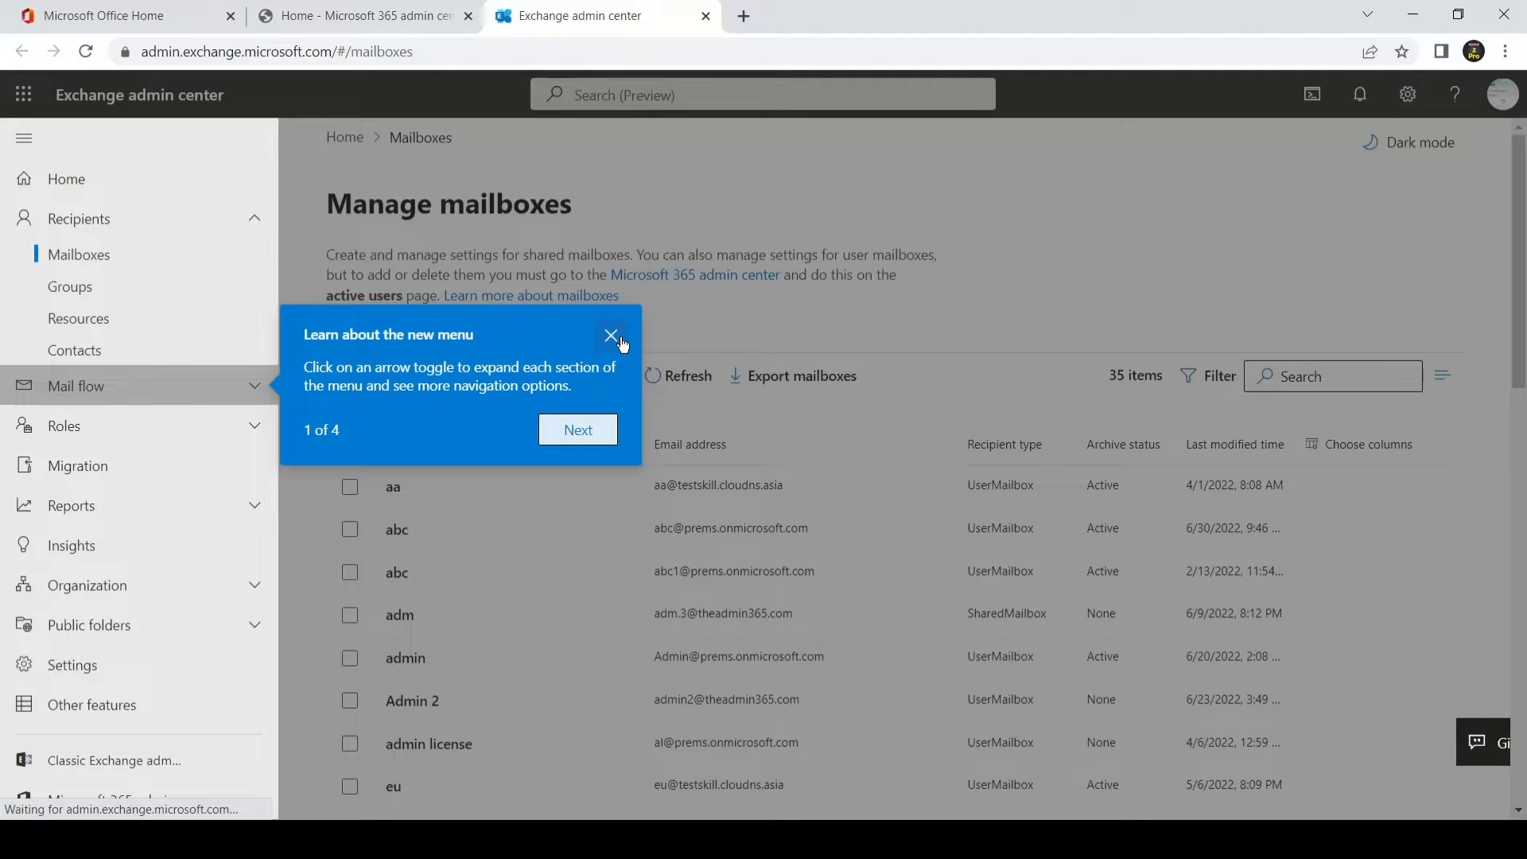
Step: Close the 'Learn about the new menu' tip and open Migration batches, listing gggg and app pass
{"action": "left_click", "coordinate": [611, 335]}
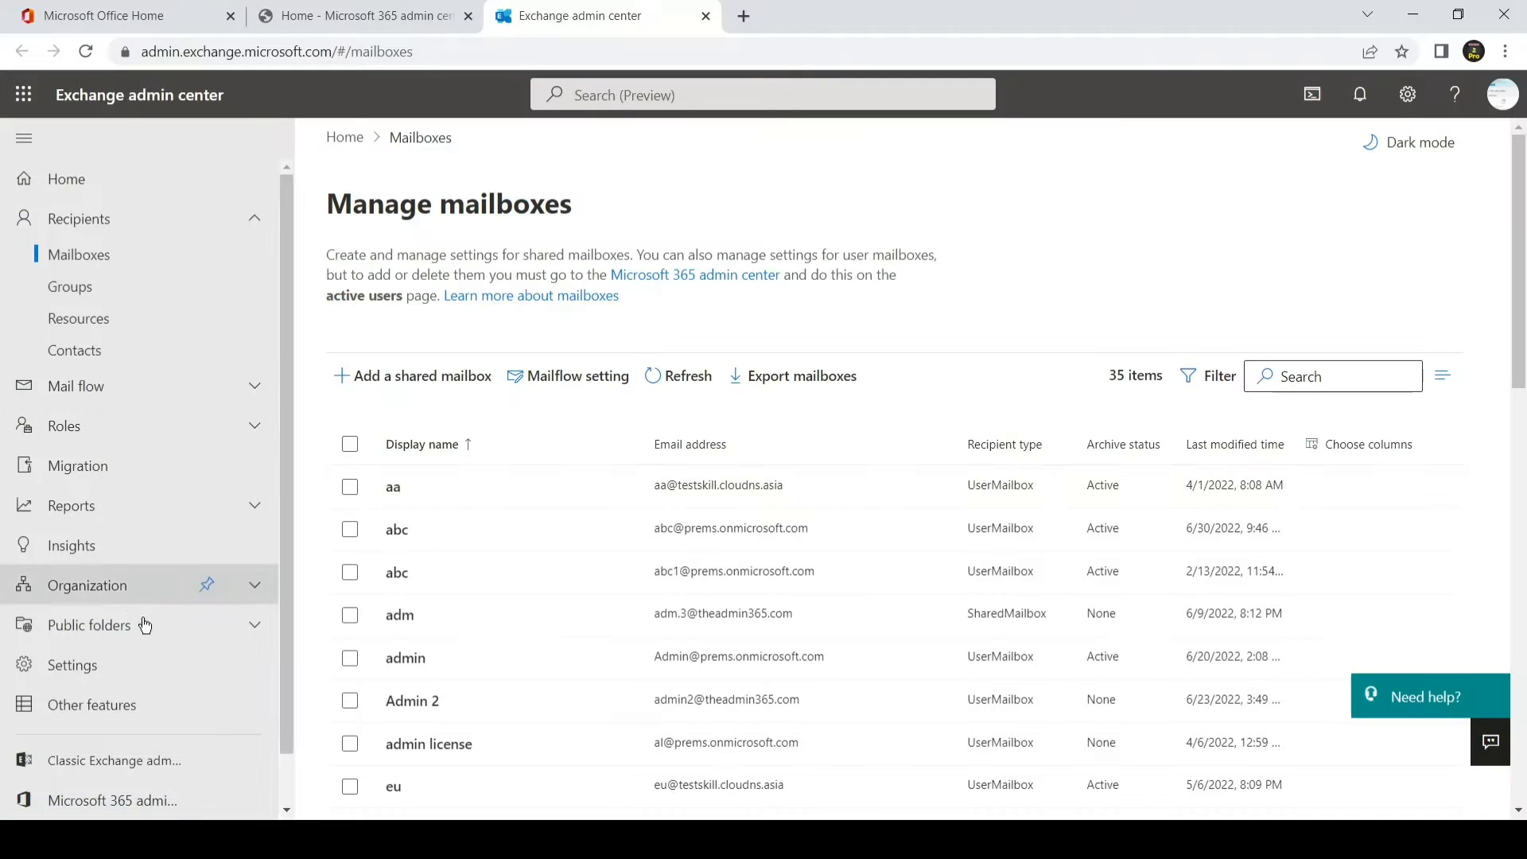
{"action": "scroll", "coordinate": [135, 661], "scroll_direction": "down", "scroll_amount": 1}
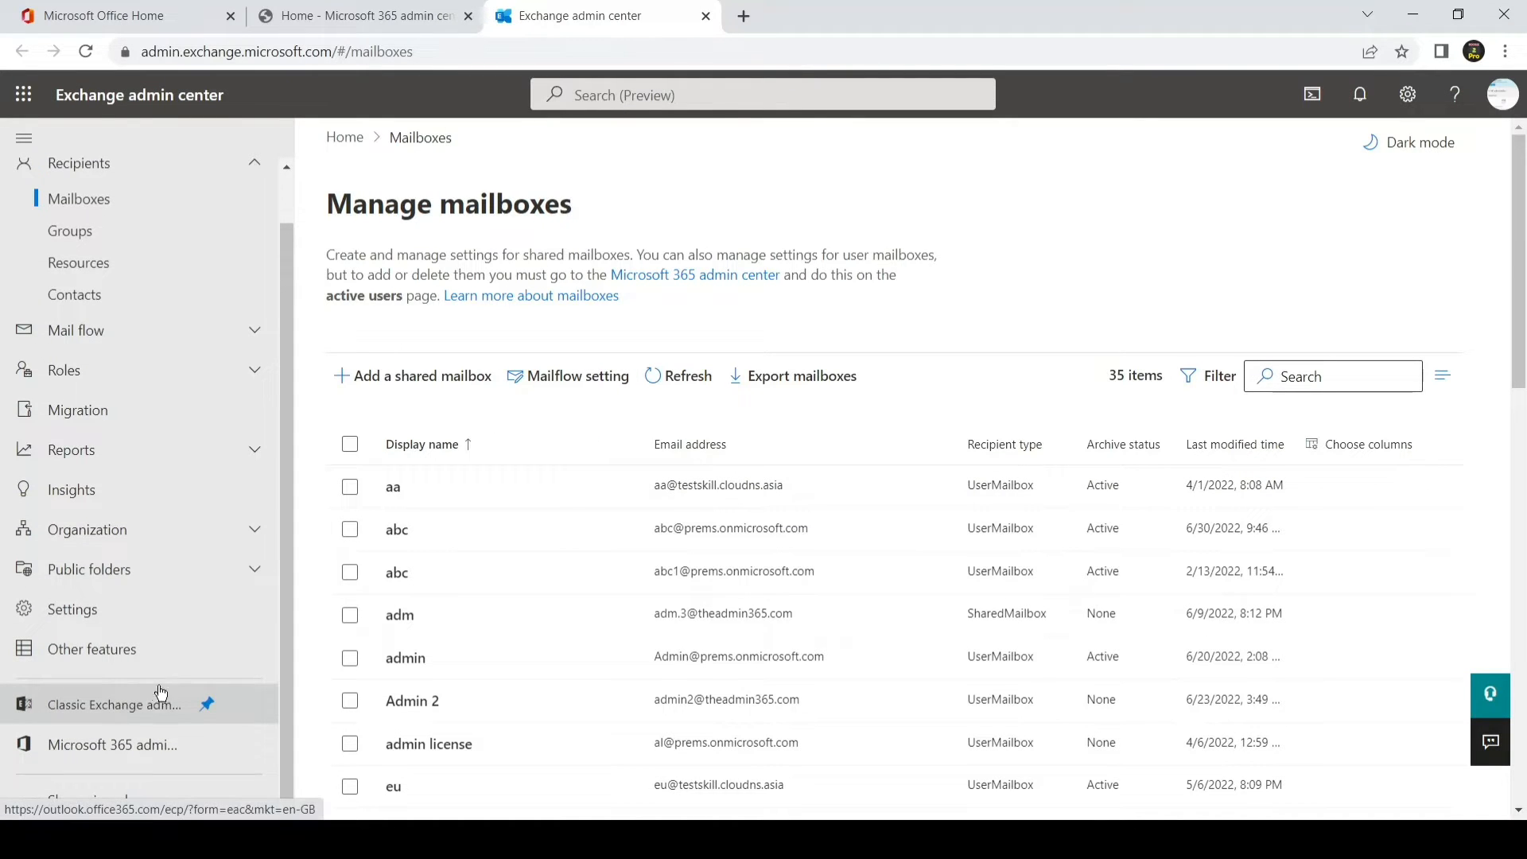
{"action": "scroll", "coordinate": [171, 517], "scroll_direction": "up", "scroll_amount": 1}
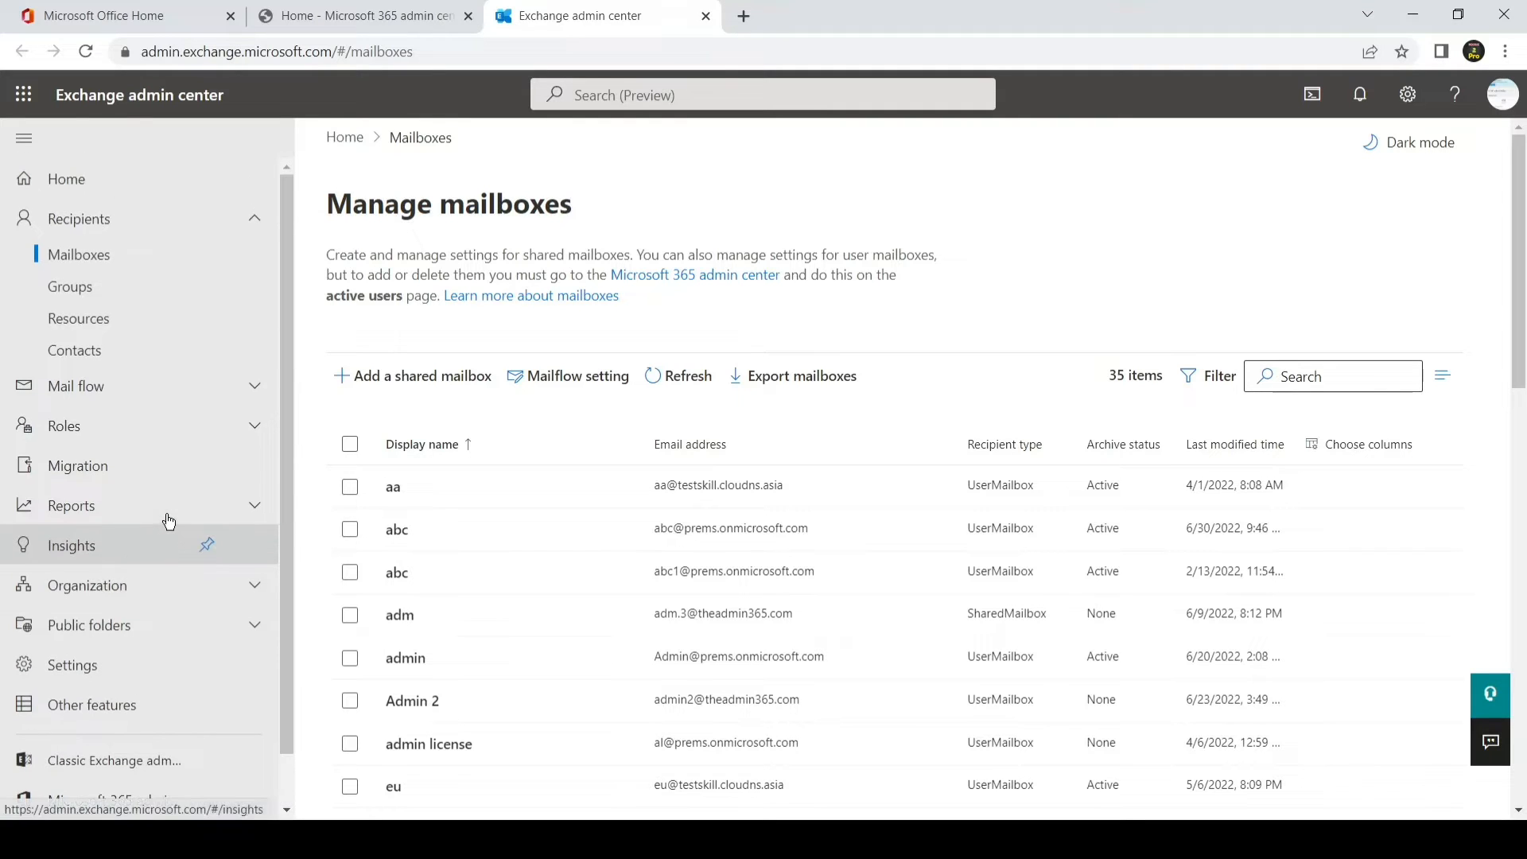
{"action": "left_click", "coordinate": [101, 476]}
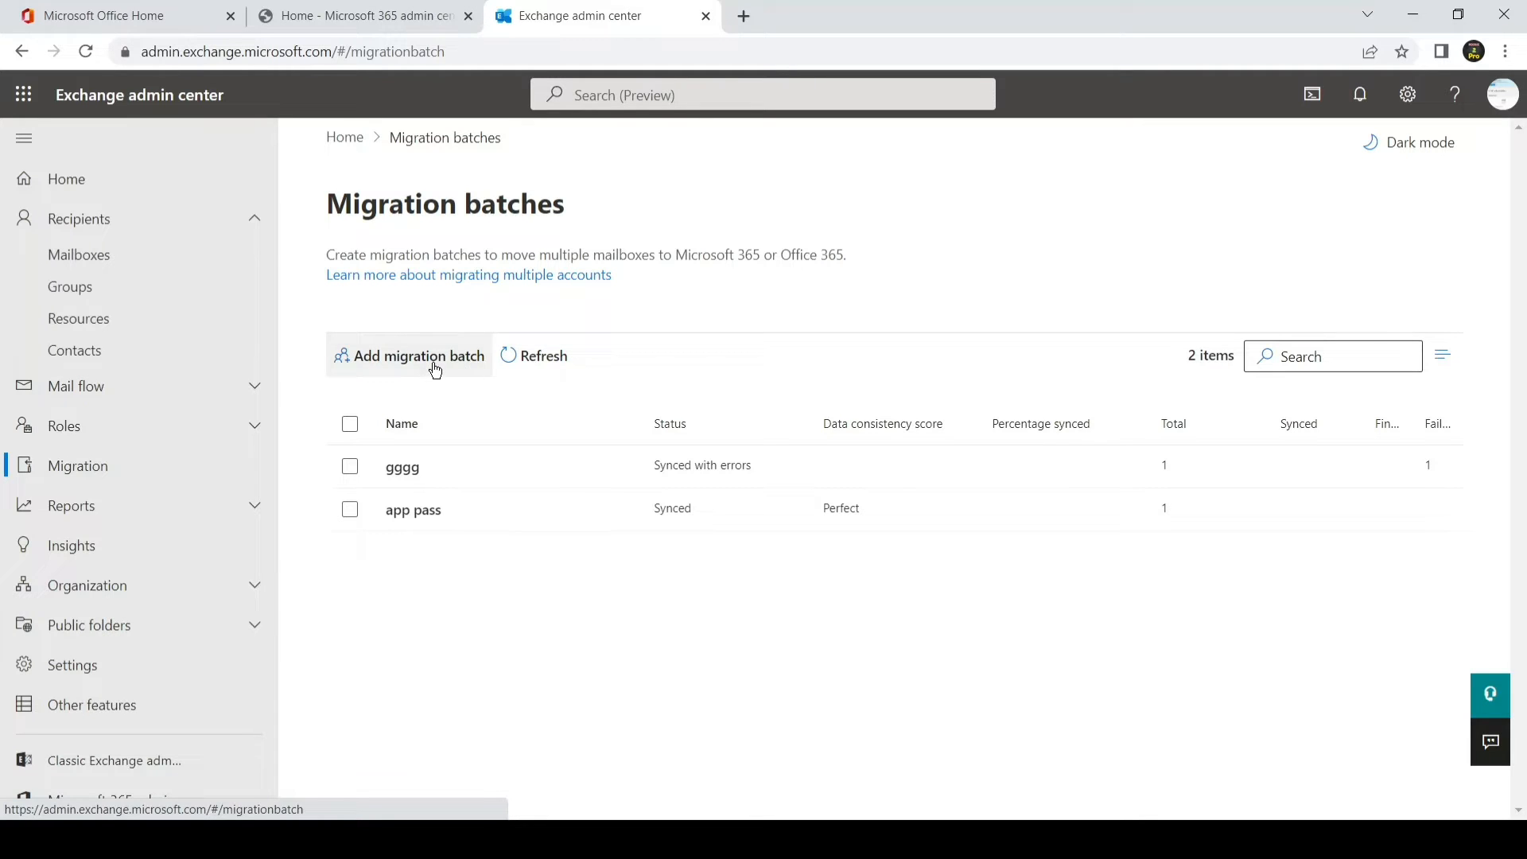
Step: Add a migration batch named 'test batch 2', keeping Migration to Exchange Online
{"action": "left_click", "coordinate": [435, 370]}
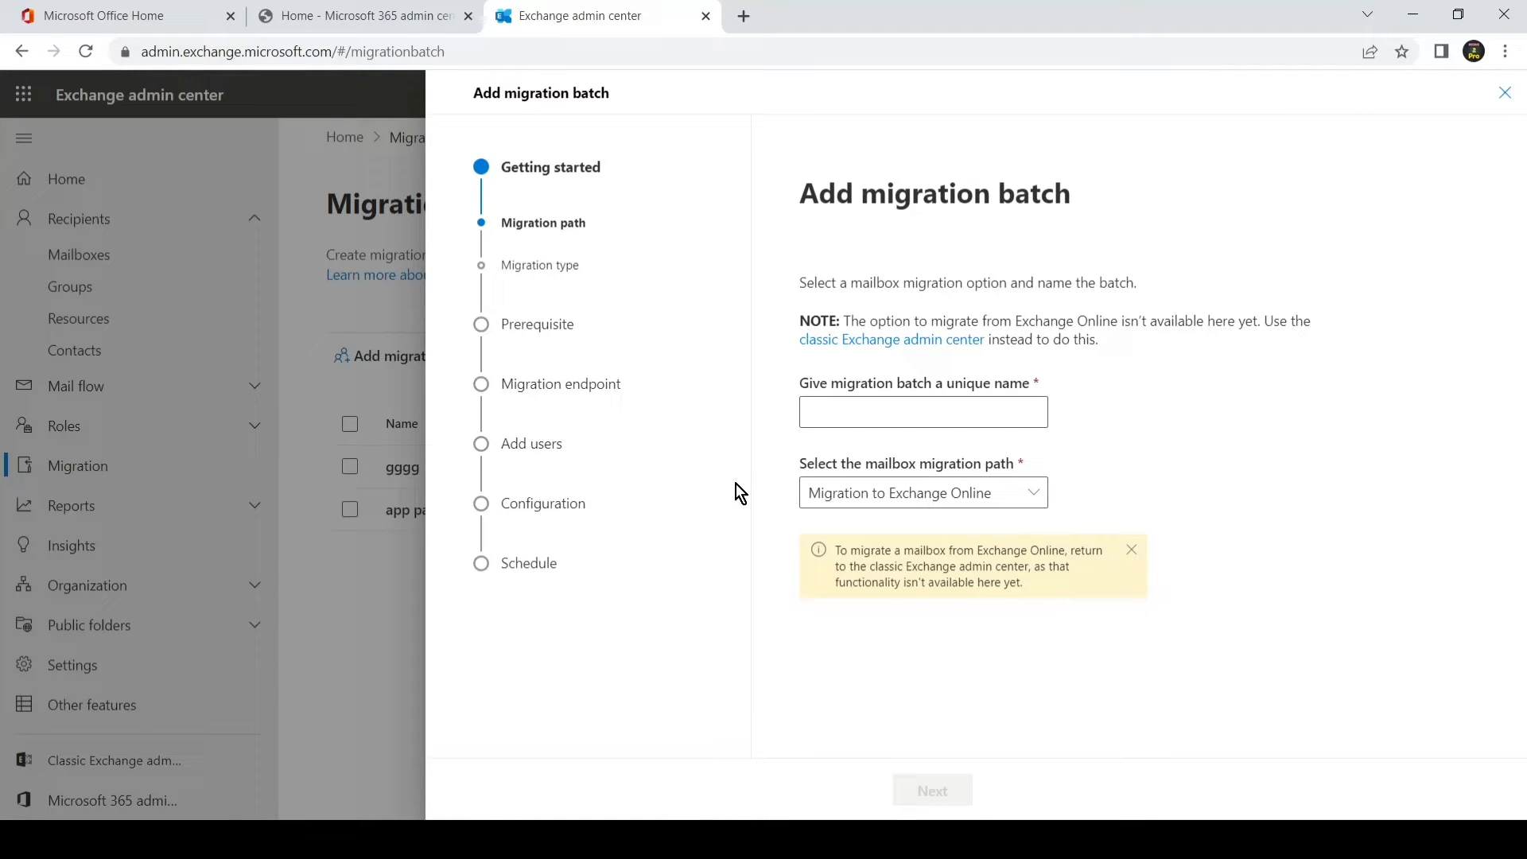
{"action": "left_click", "coordinate": [909, 413]}
{"action": "type", "text": "tes"}
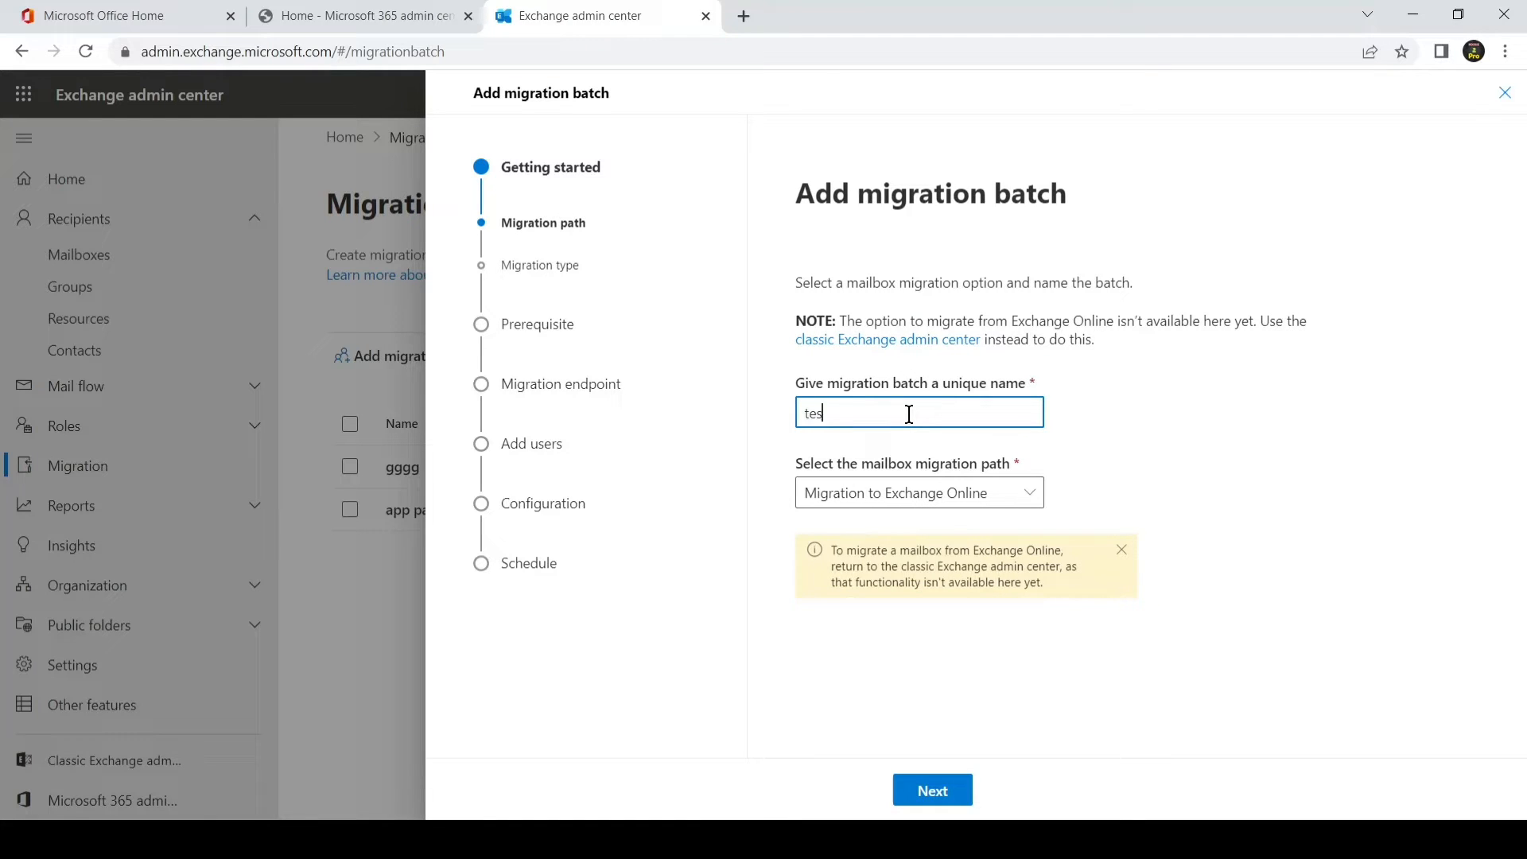
{"action": "type", "text": "t batch 2"}
{"action": "left_click", "coordinate": [949, 801]}
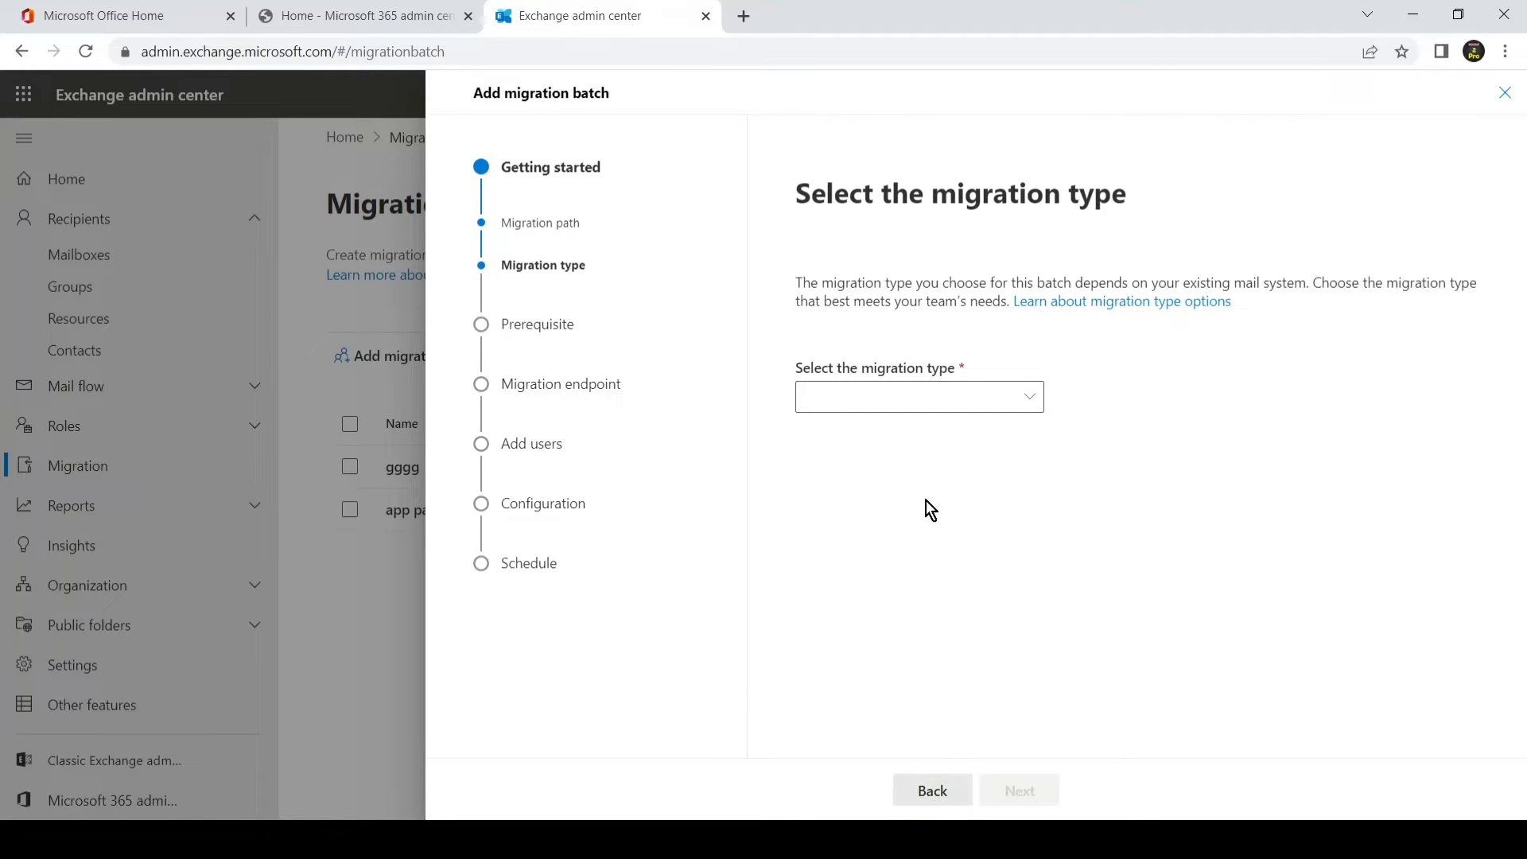
Step: Choose IMAP migration from the migration type list
{"action": "left_click", "coordinate": [917, 412]}
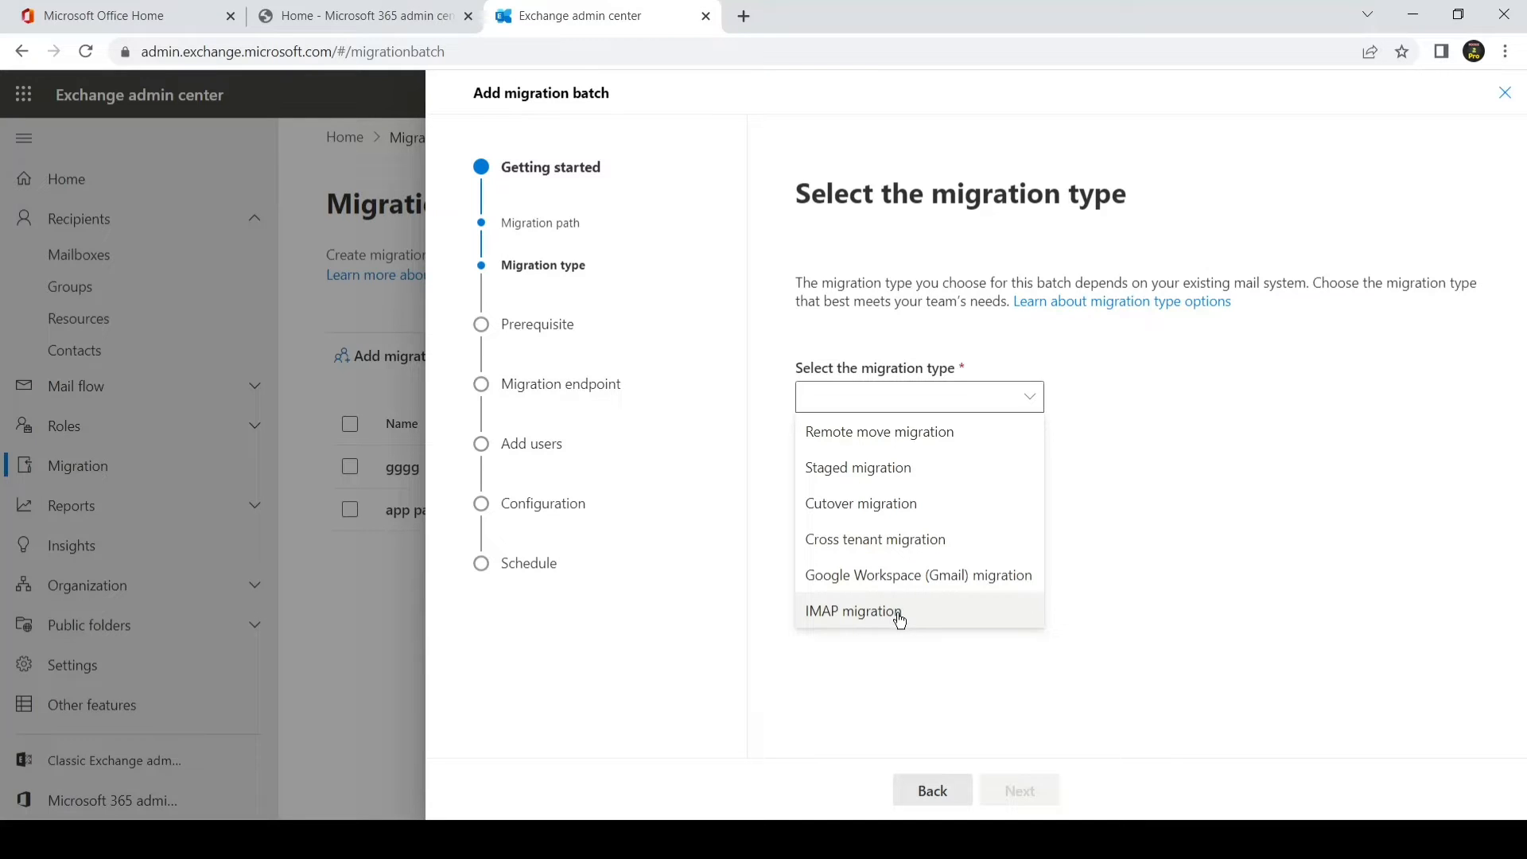
{"action": "left_click", "coordinate": [899, 612]}
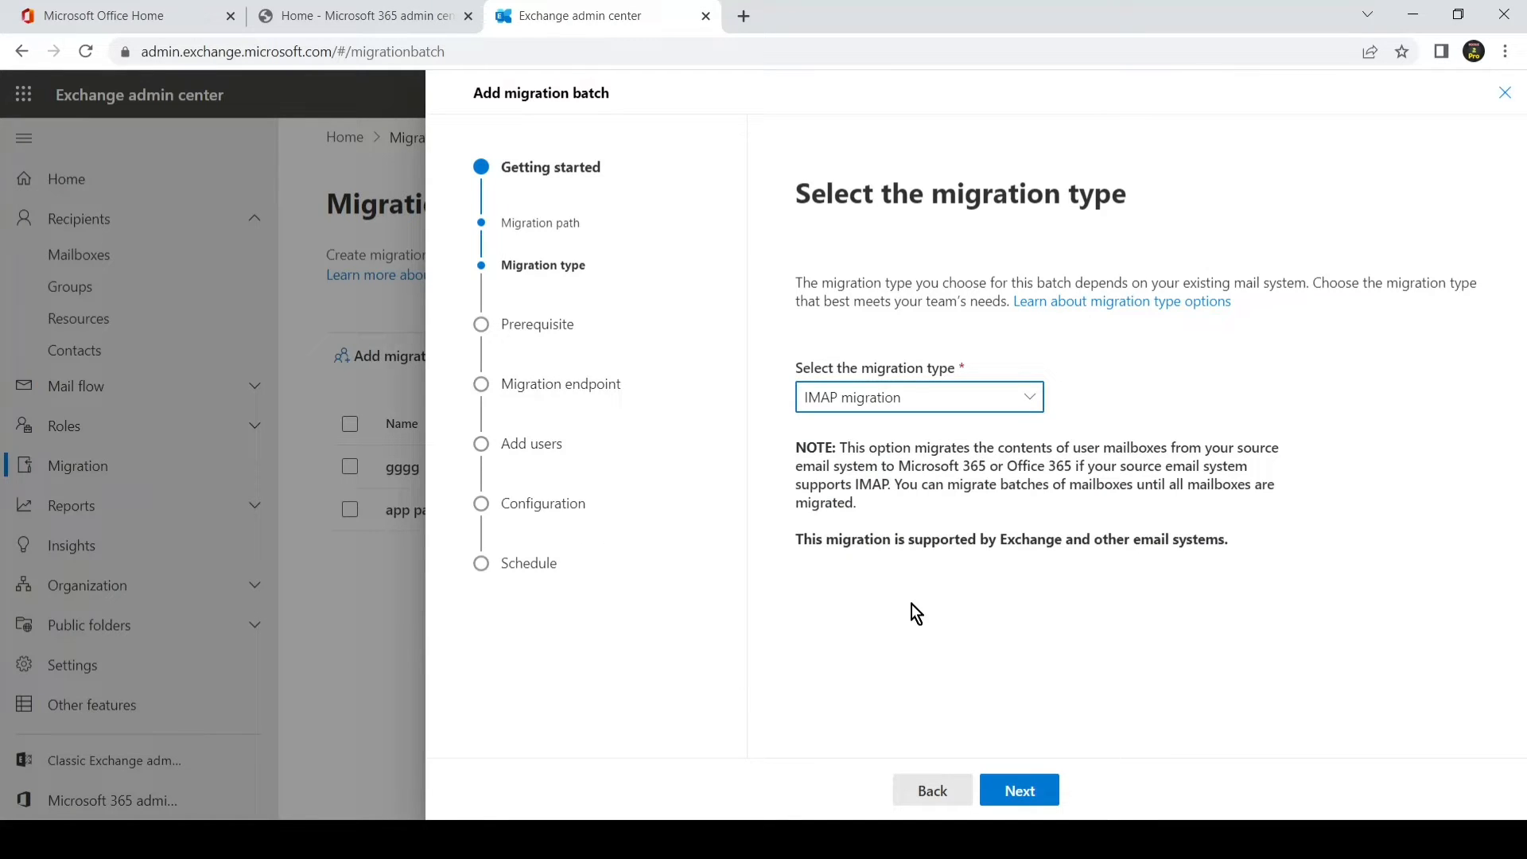
Step: Review the IMAP migration prerequisites and continue to the Set a migration endpoint step
{"action": "left_click", "coordinate": [1031, 788]}
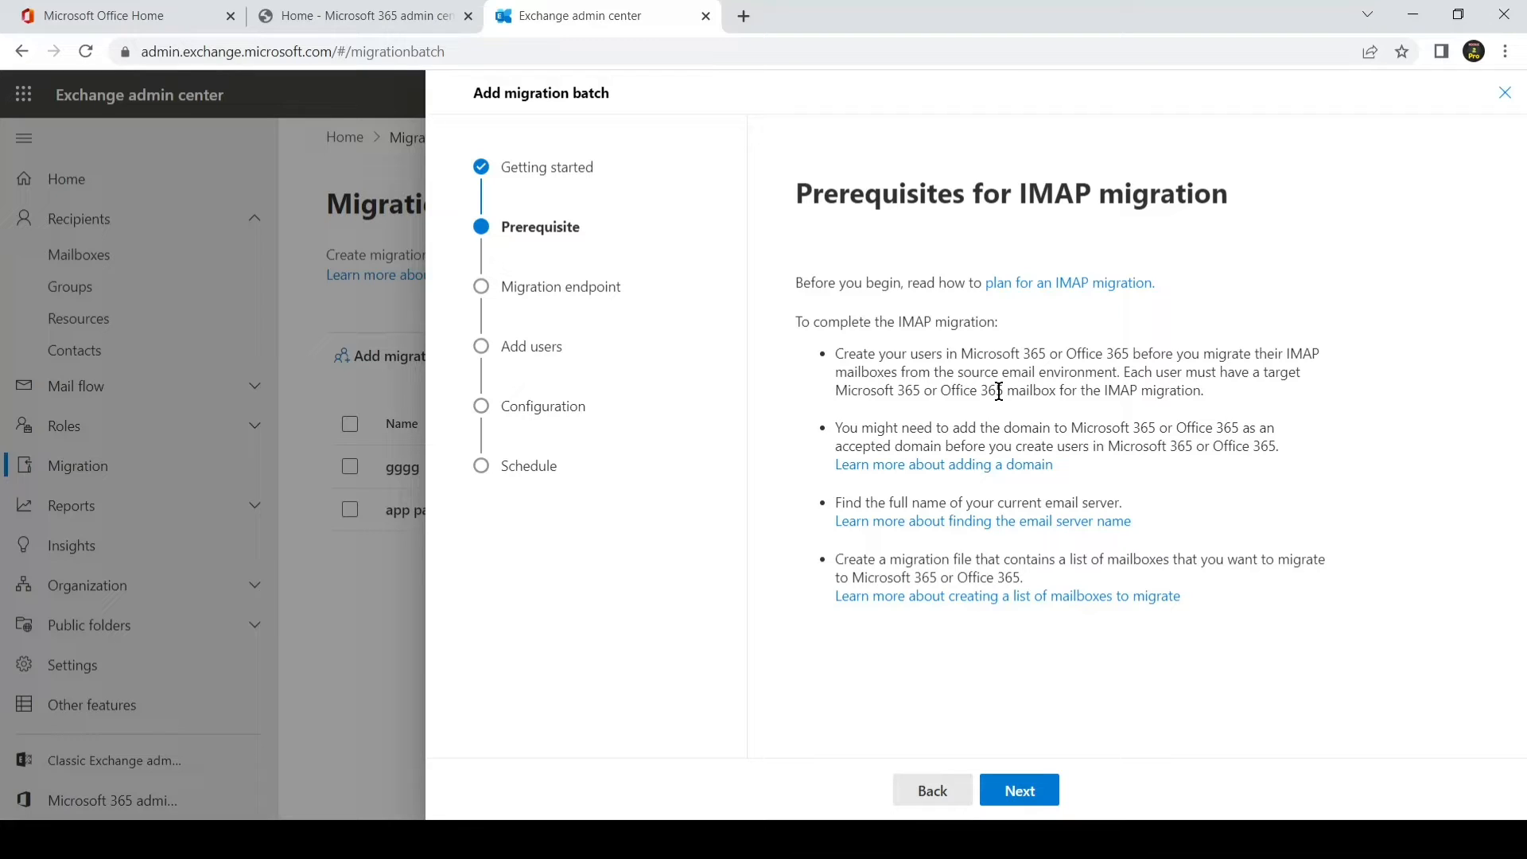
{"action": "left_click", "coordinate": [1041, 796]}
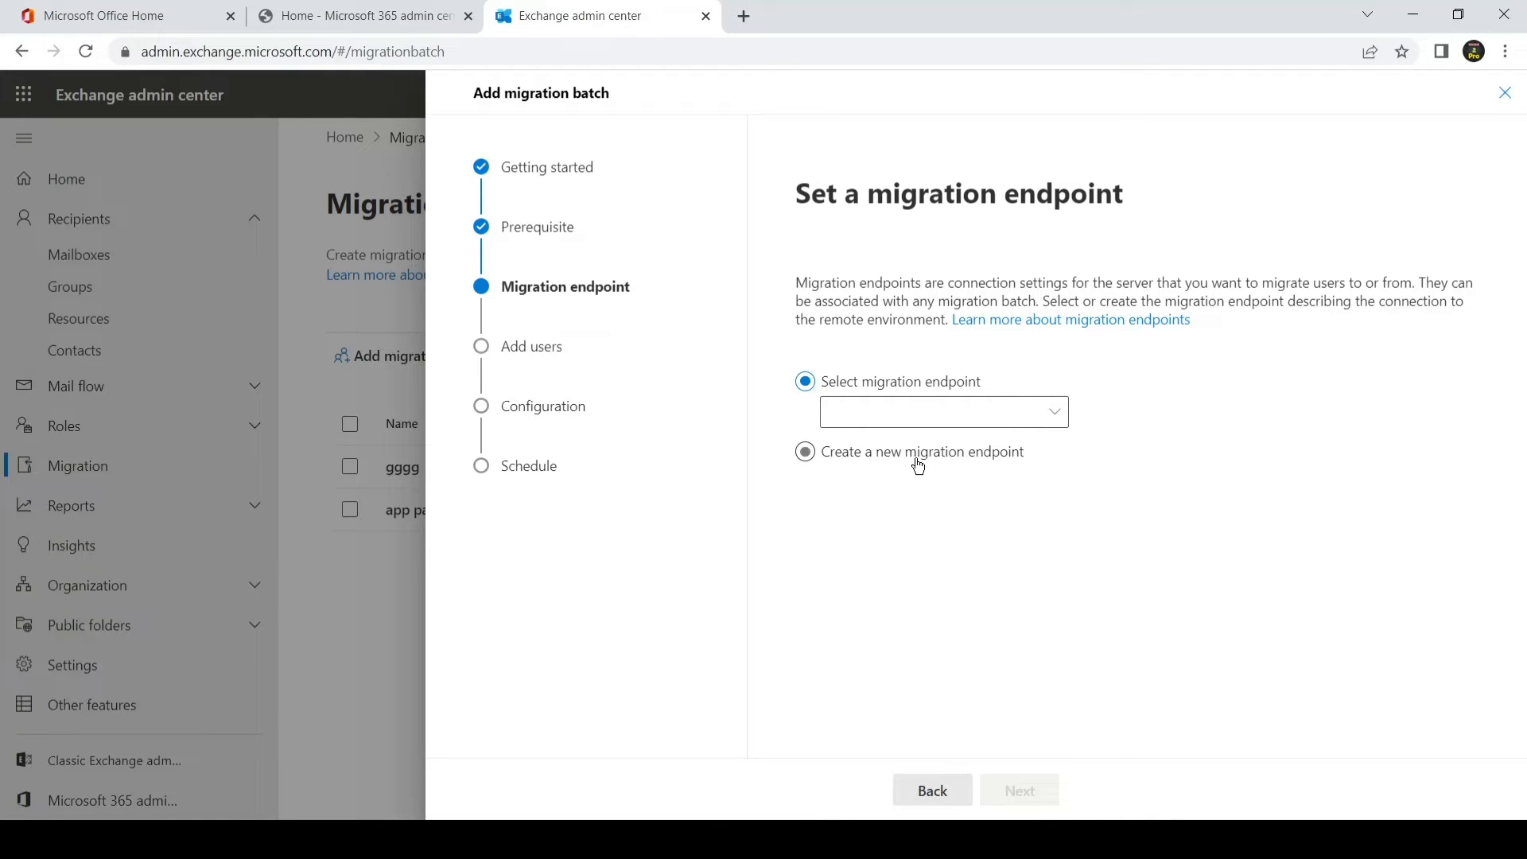
Step: Create a new migration endpoint named 'test 2 endpoint', keeping limits 20 and 10
{"action": "left_click", "coordinate": [888, 460]}
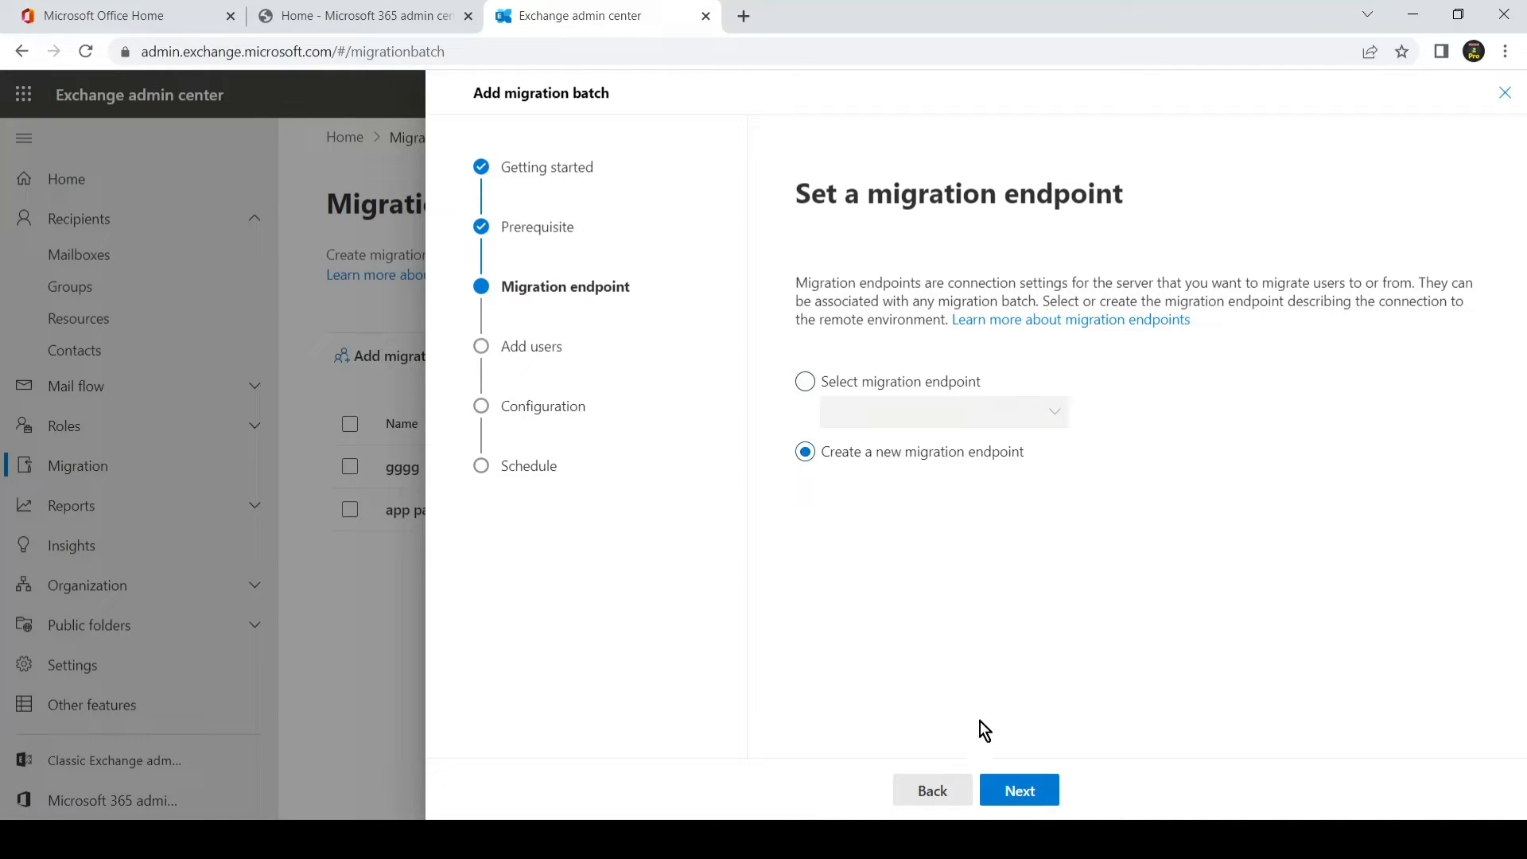
{"action": "left_click", "coordinate": [1011, 796]}
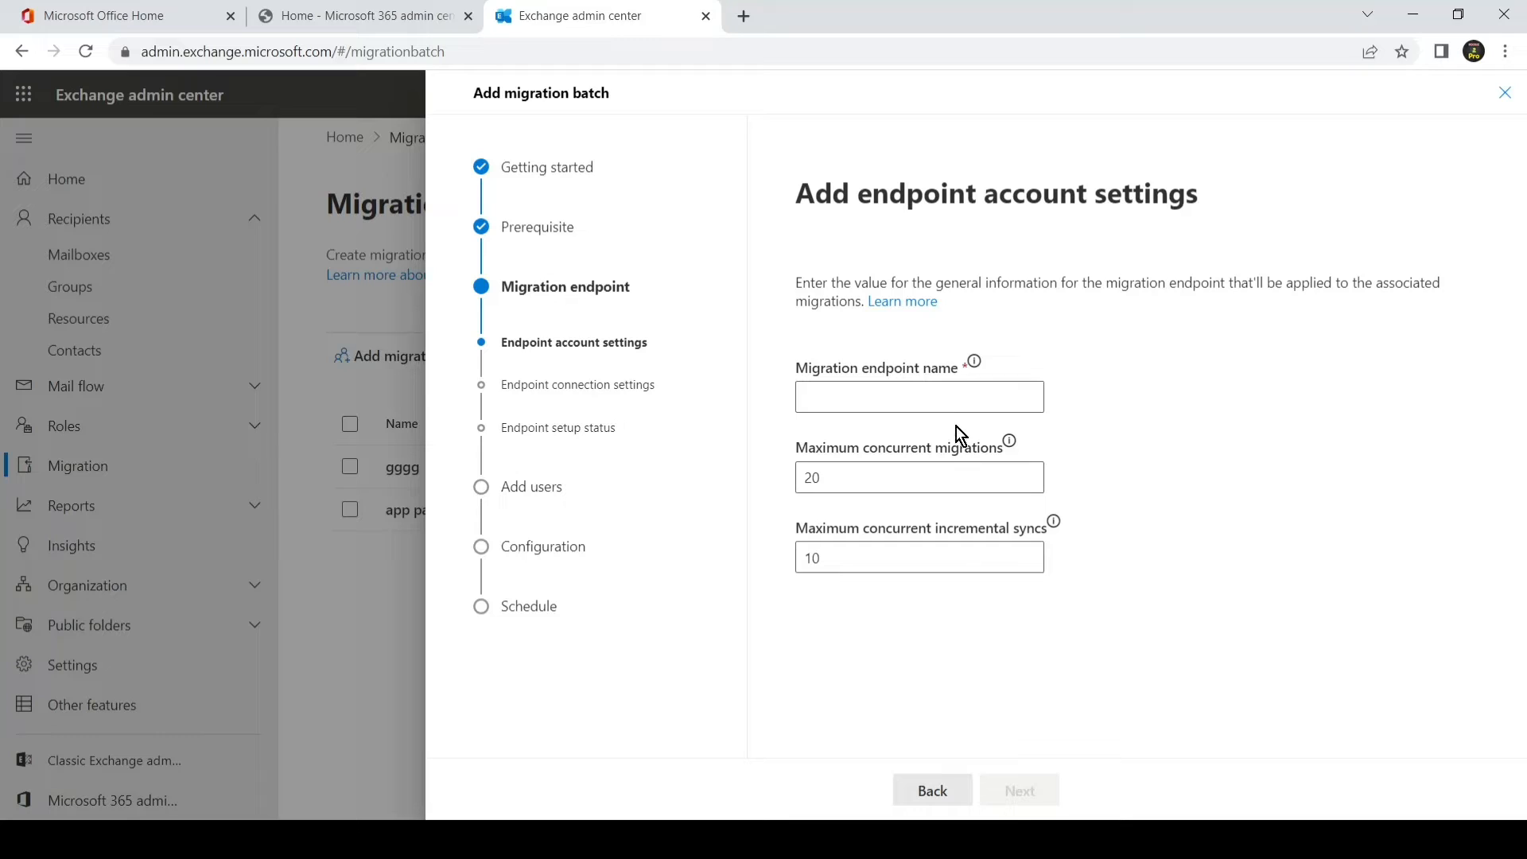
{"action": "left_click", "coordinate": [953, 399]}
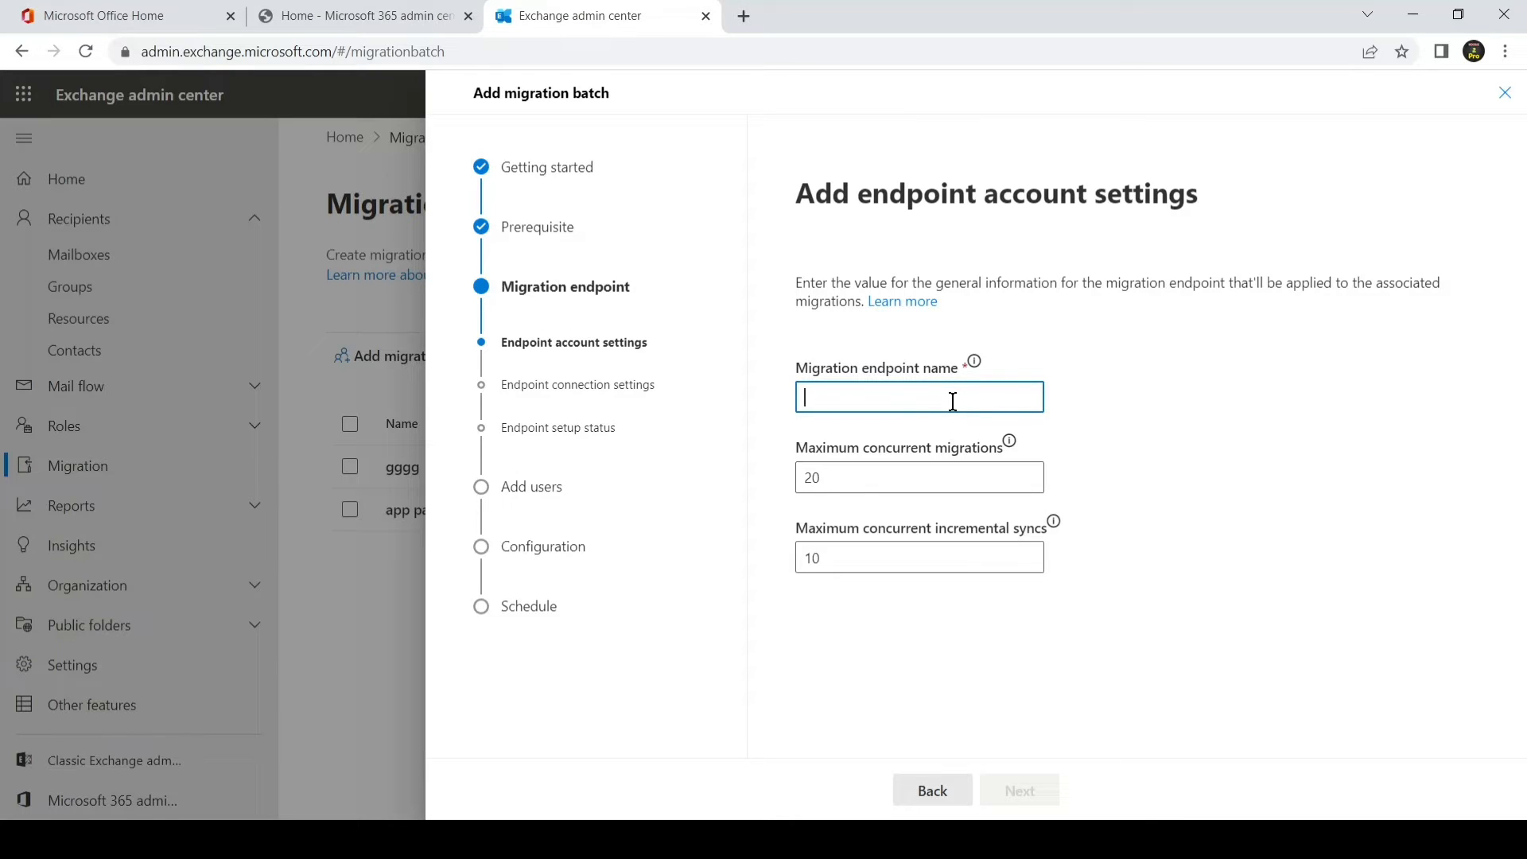
{"action": "type", "text": "test "}
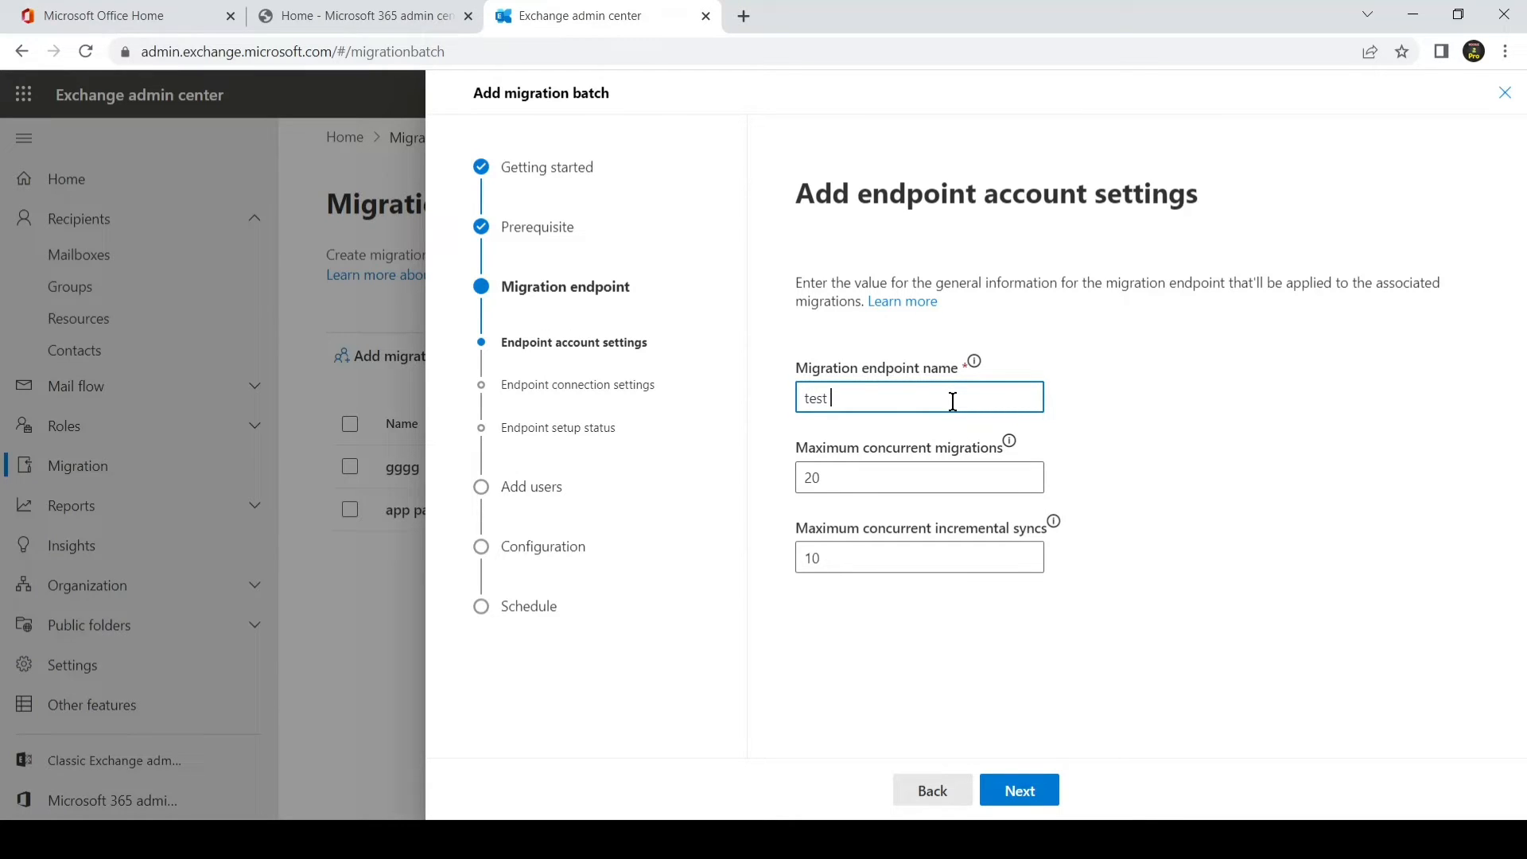
{"action": "type", "text": "2 endpoint"}
{"action": "left_click", "coordinate": [1005, 790]}
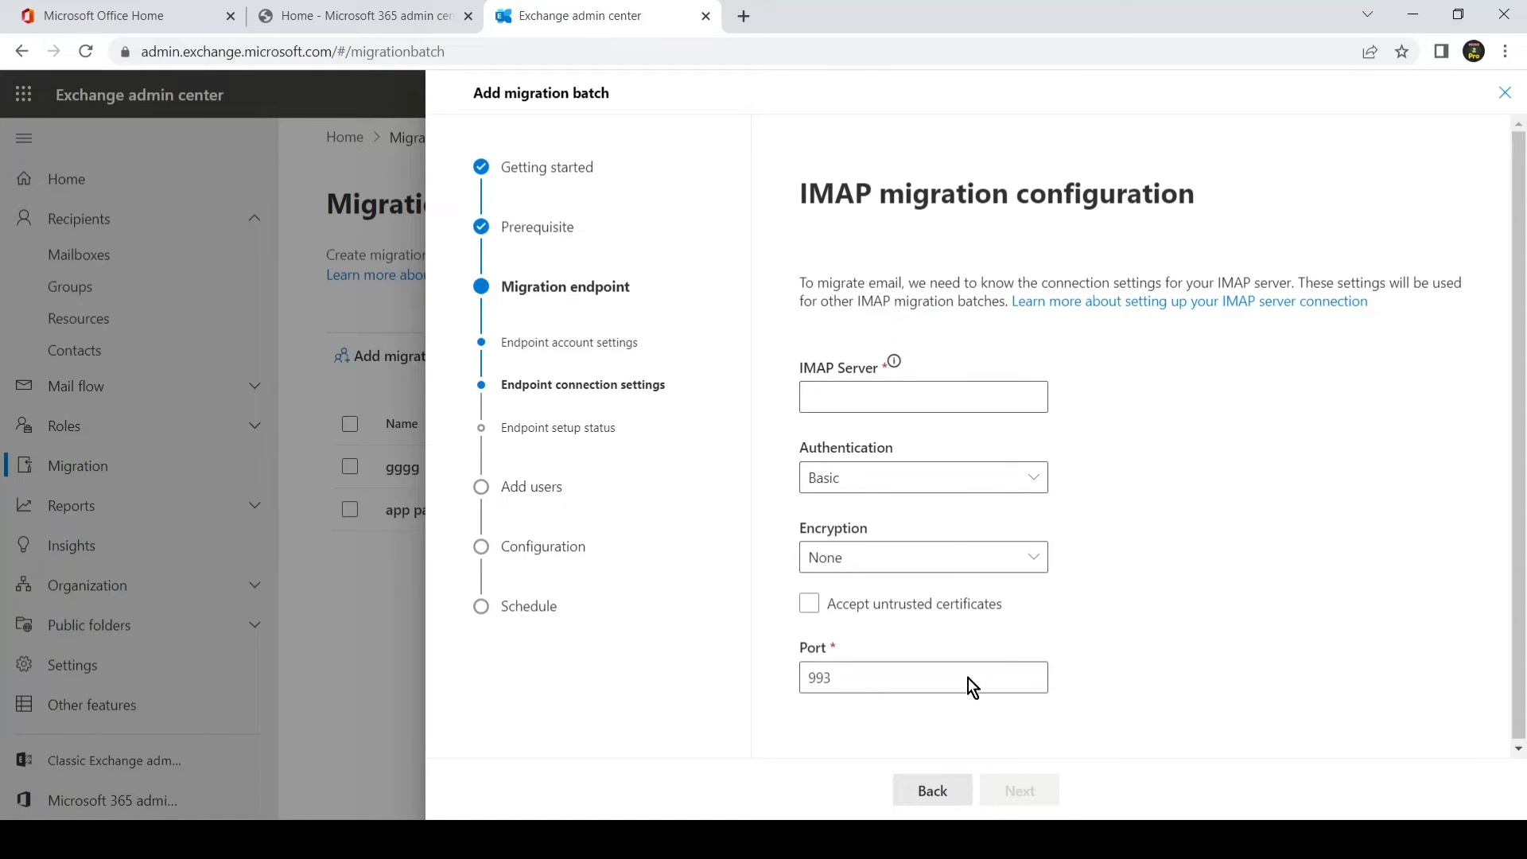
Step: Set the IMAP server to imap.gmail.com with Basic authentication, SSL encryption and port 993
{"action": "left_click", "coordinate": [972, 405]}
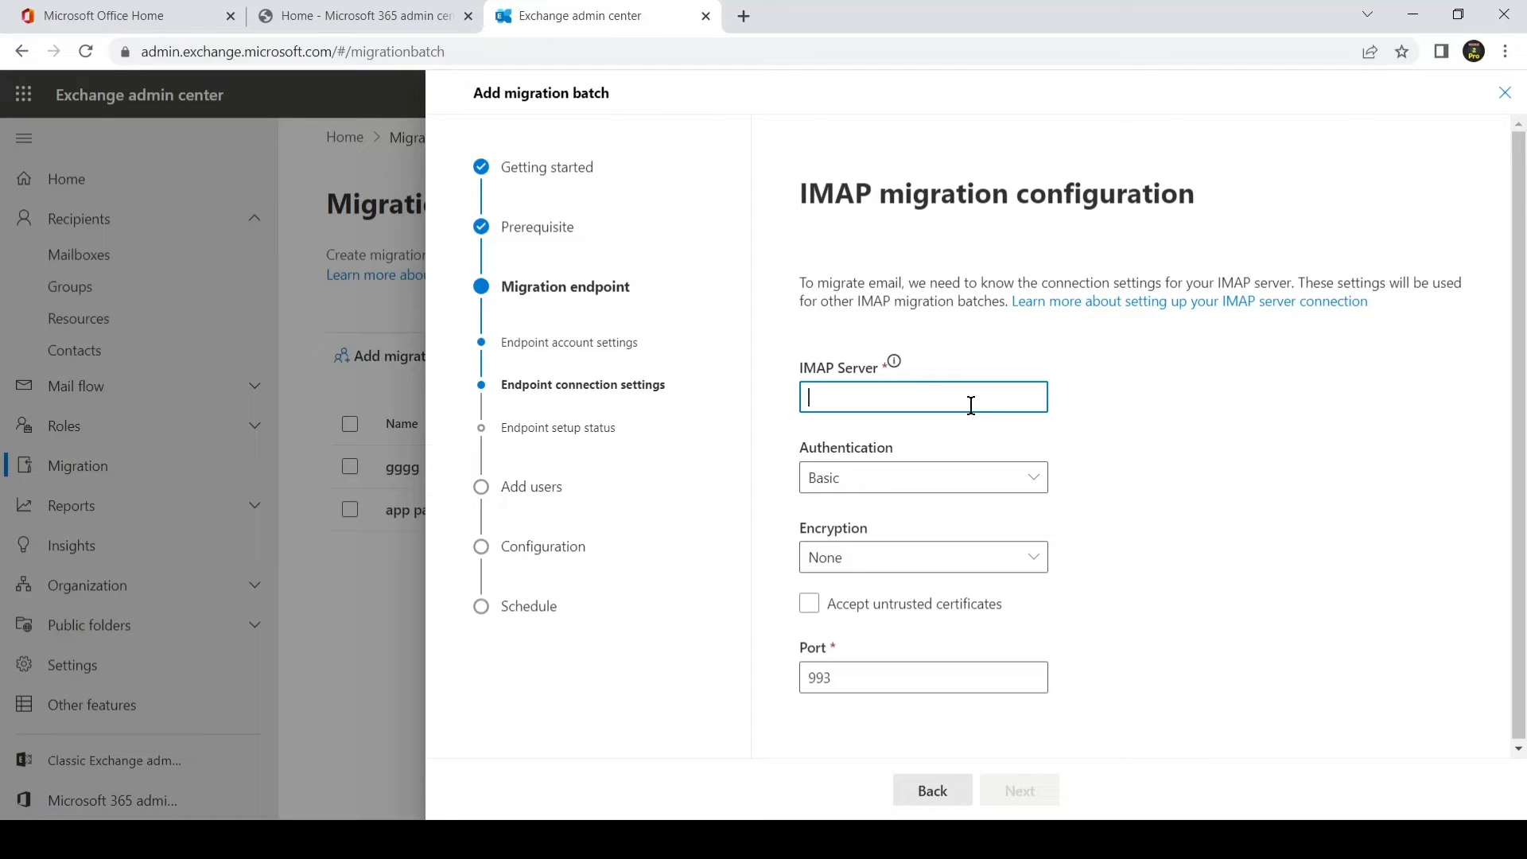
{"action": "type", "text": "map.gmai"}
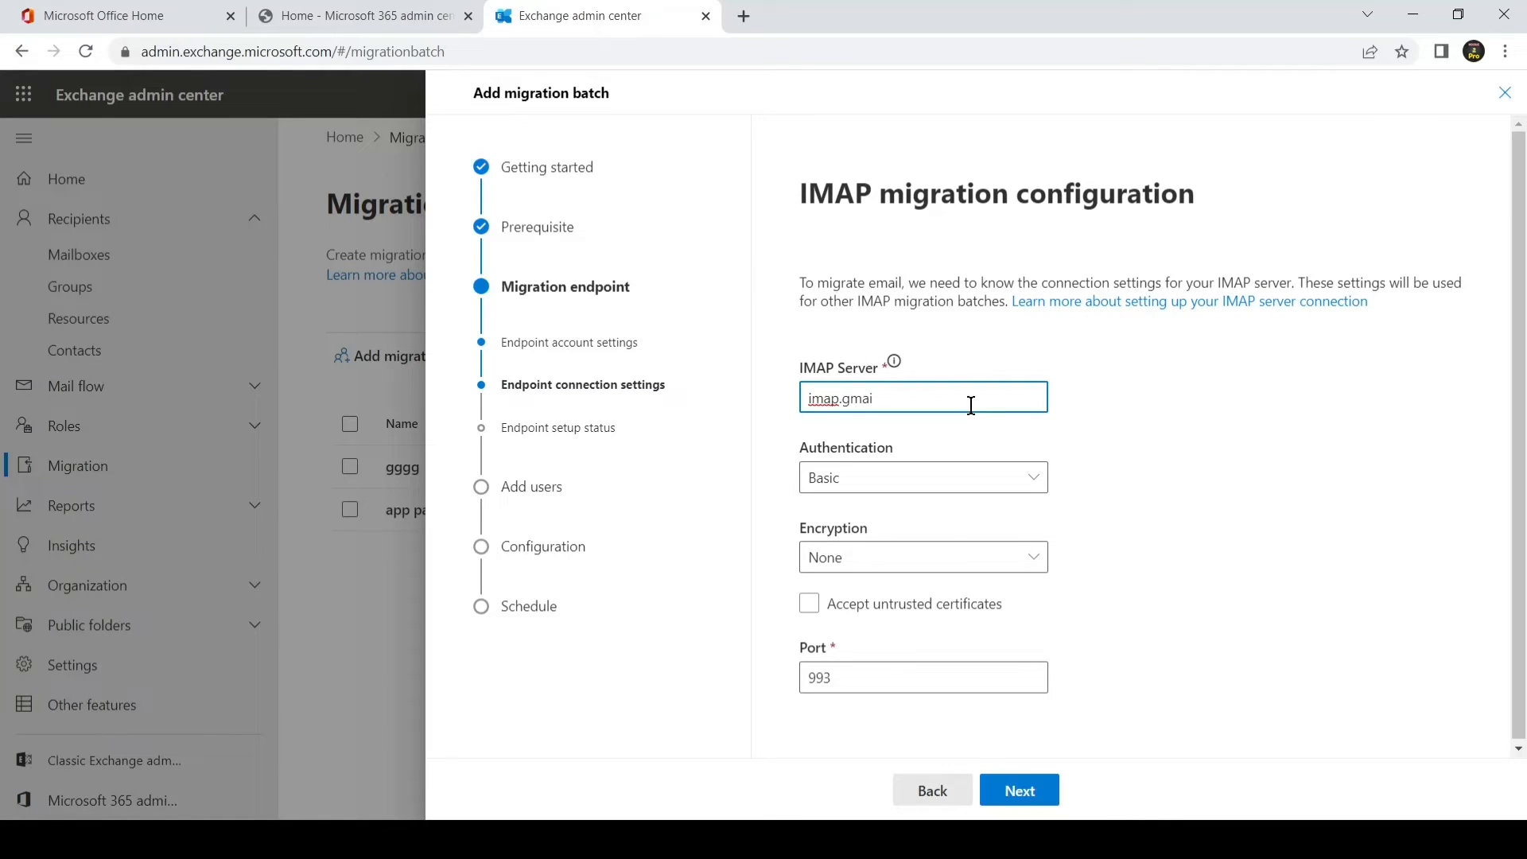
{"action": "type", "text": "l.com"}
{"action": "left_click", "coordinate": [951, 484]}
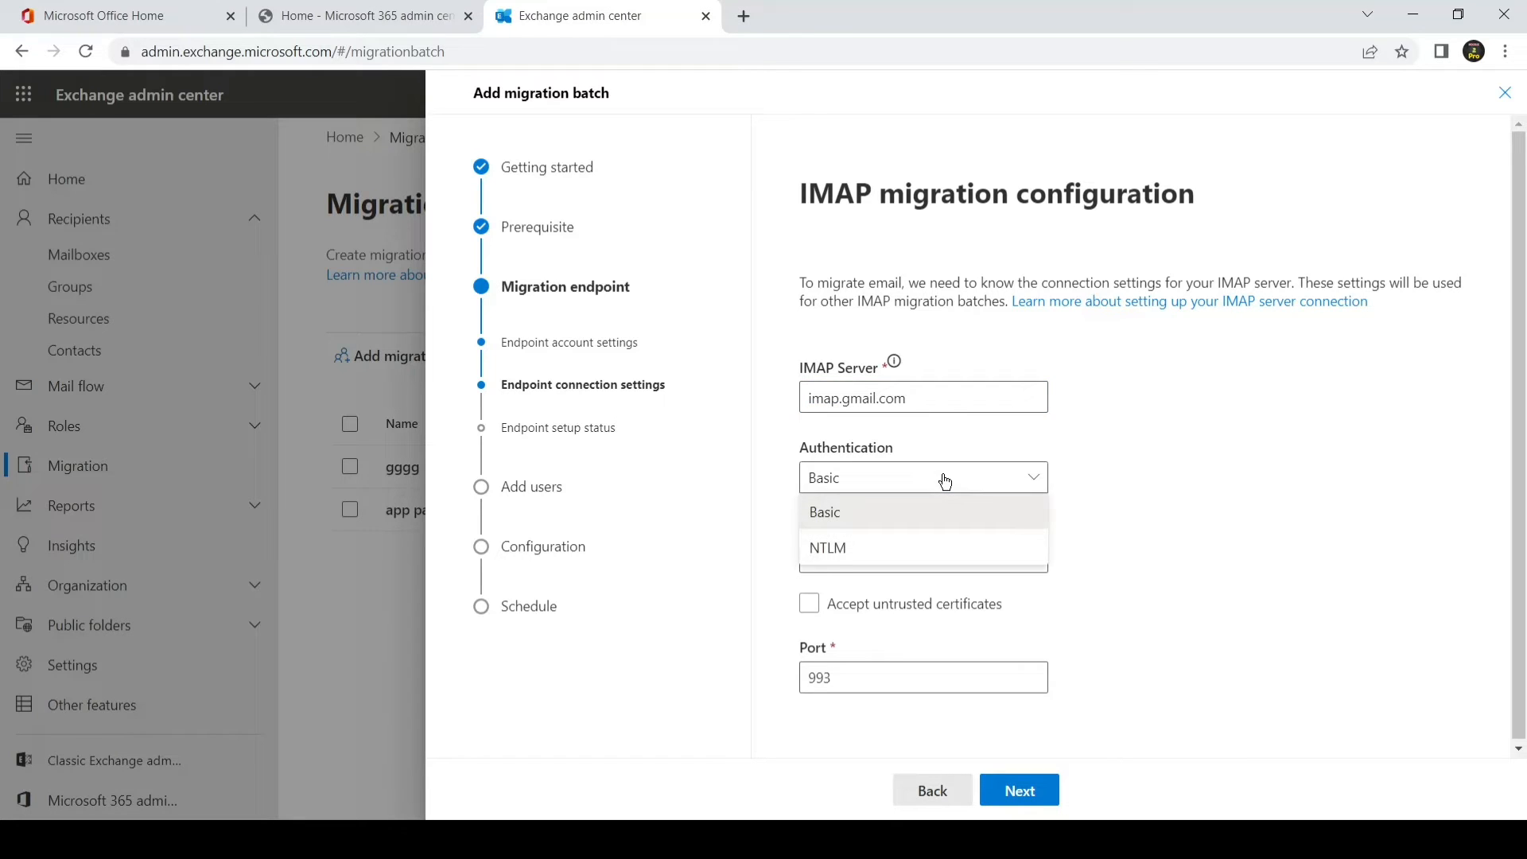
{"action": "left_click", "coordinate": [950, 485]}
{"action": "left_click", "coordinate": [941, 555]}
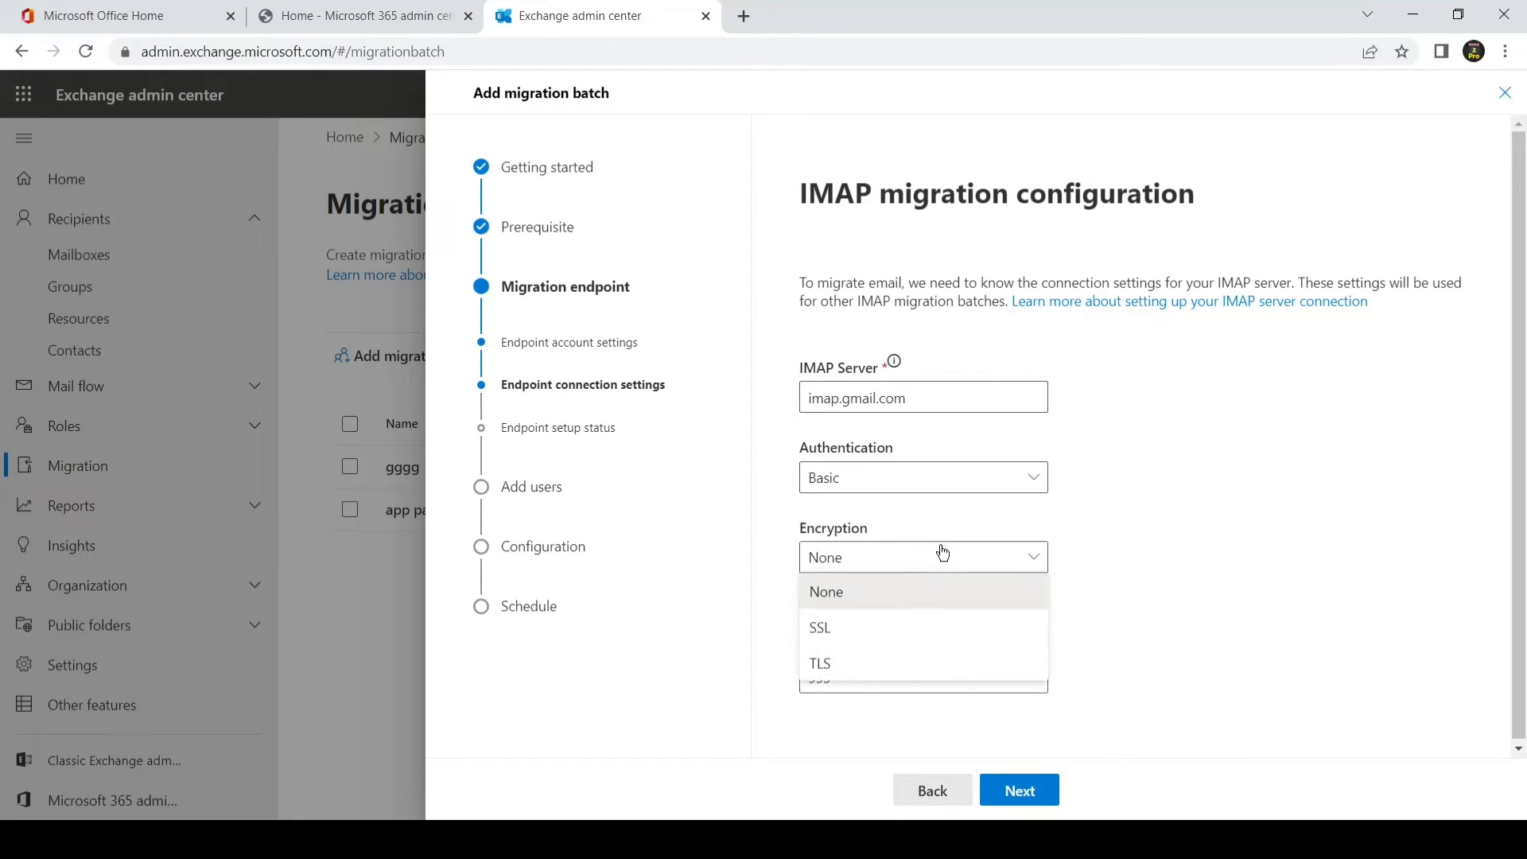
{"action": "left_click", "coordinate": [926, 630]}
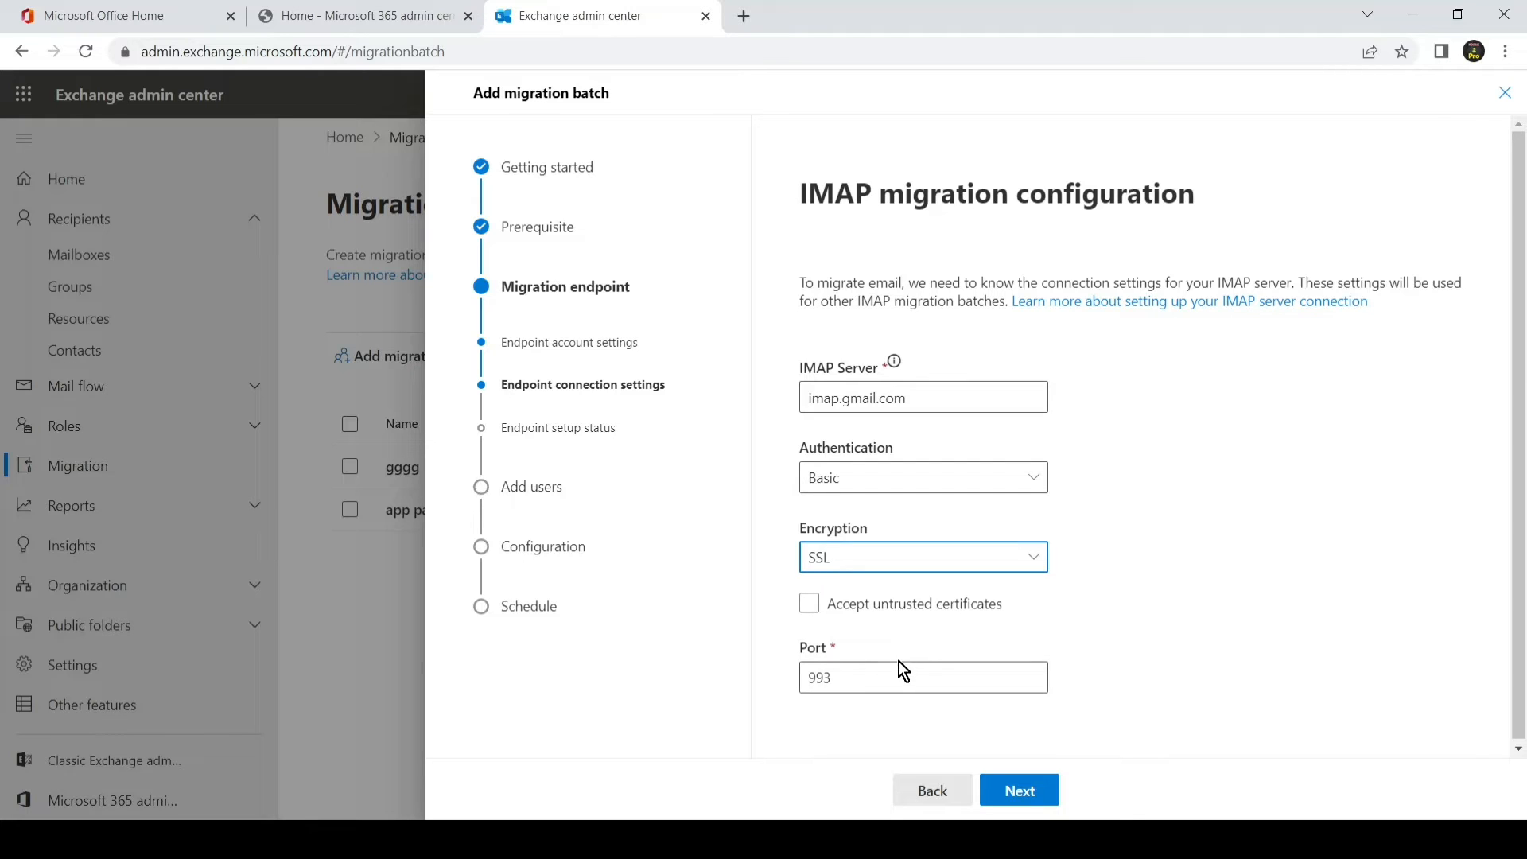
Step: Save the test 2 endpoint and open the downloaded imapcsv_sampleuser.csv sample in Excel
{"action": "left_click", "coordinate": [1015, 795]}
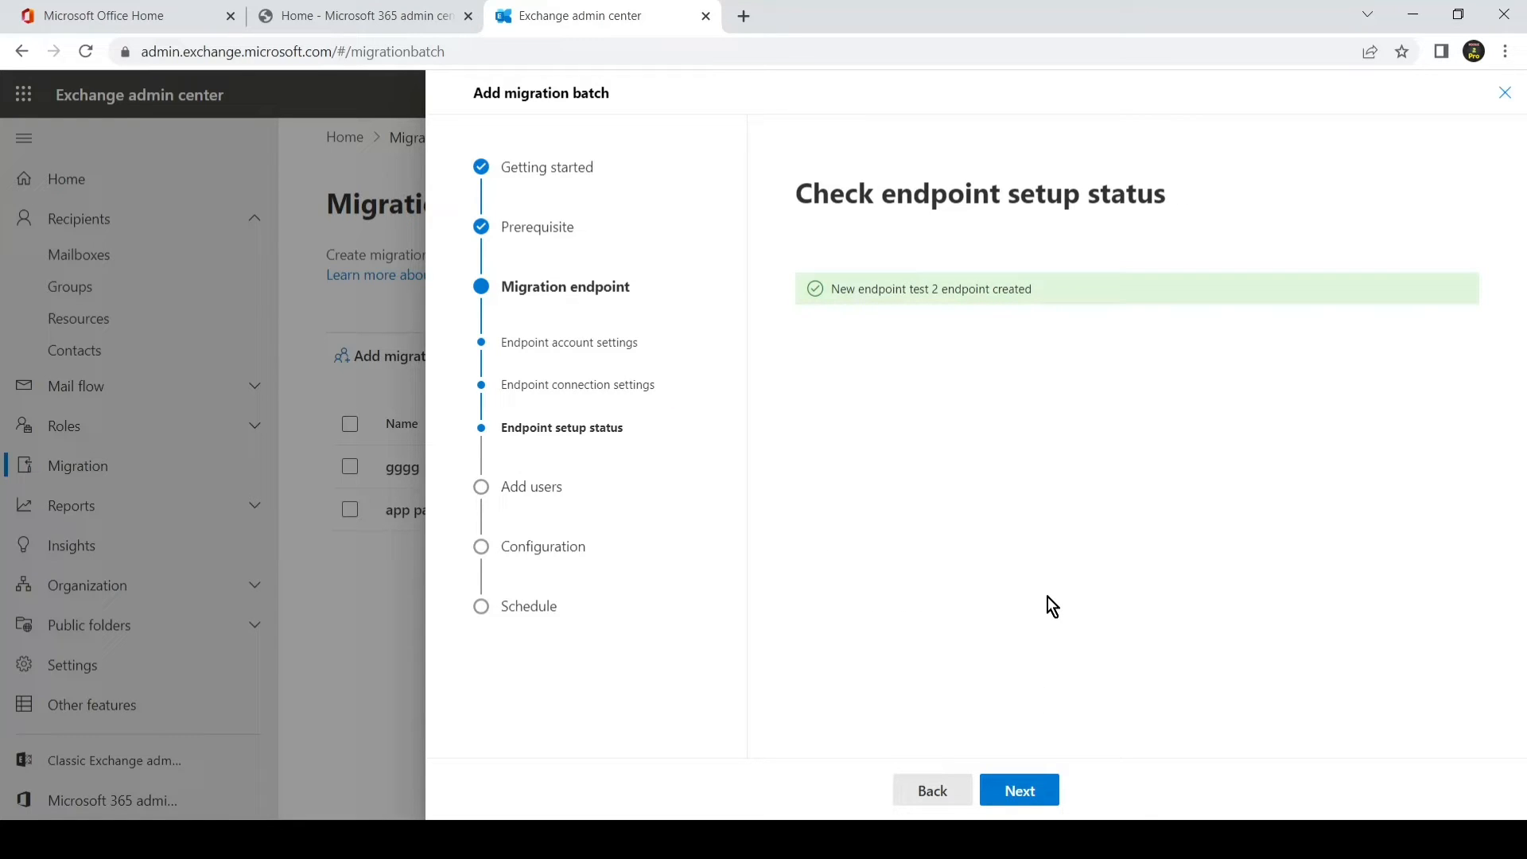
{"action": "left_click", "coordinate": [1032, 786]}
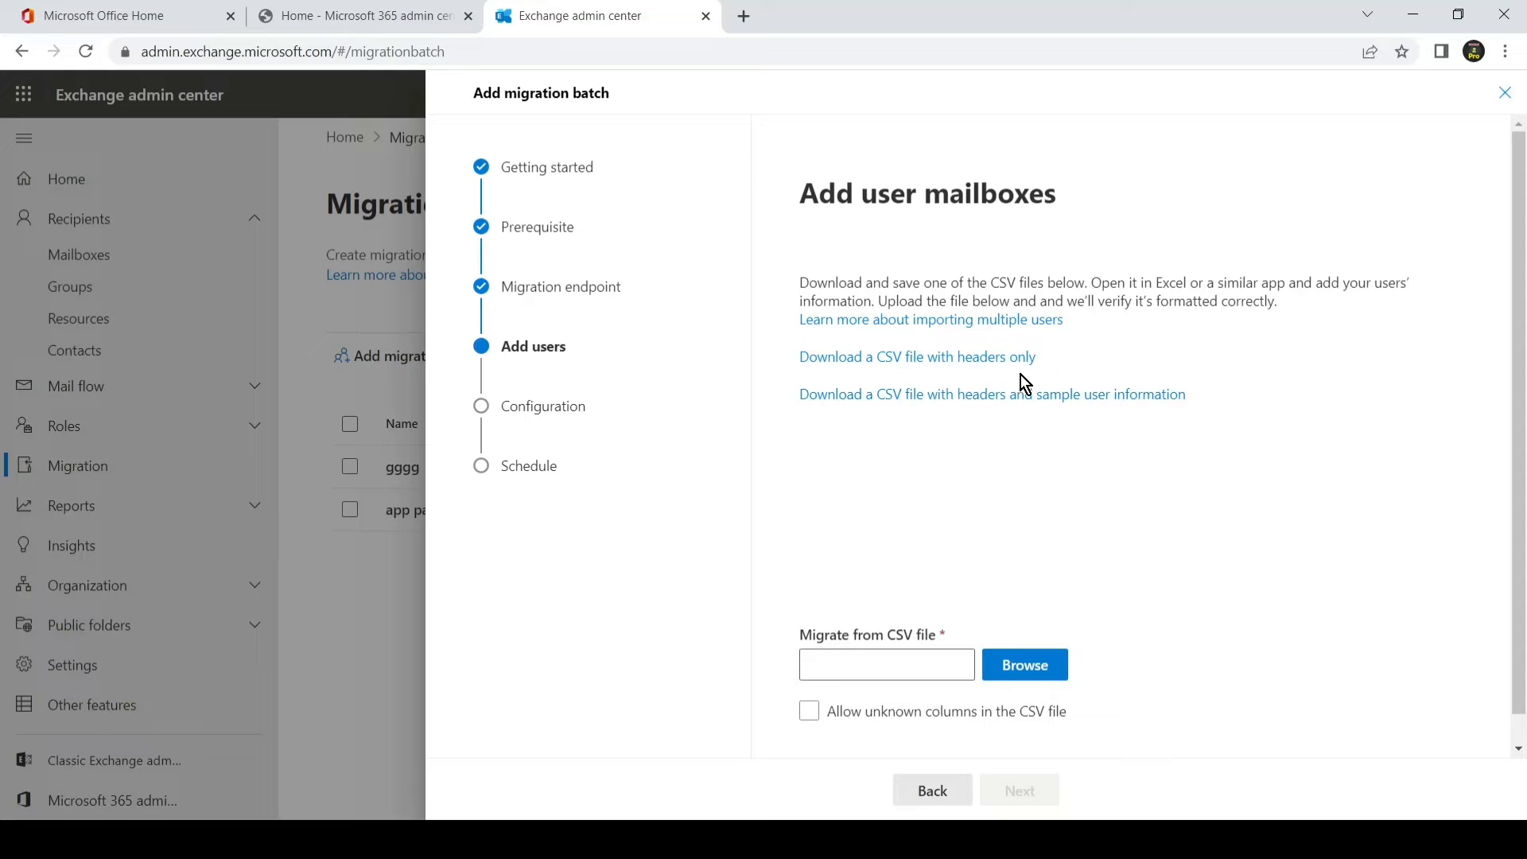
{"action": "left_click", "coordinate": [911, 395]}
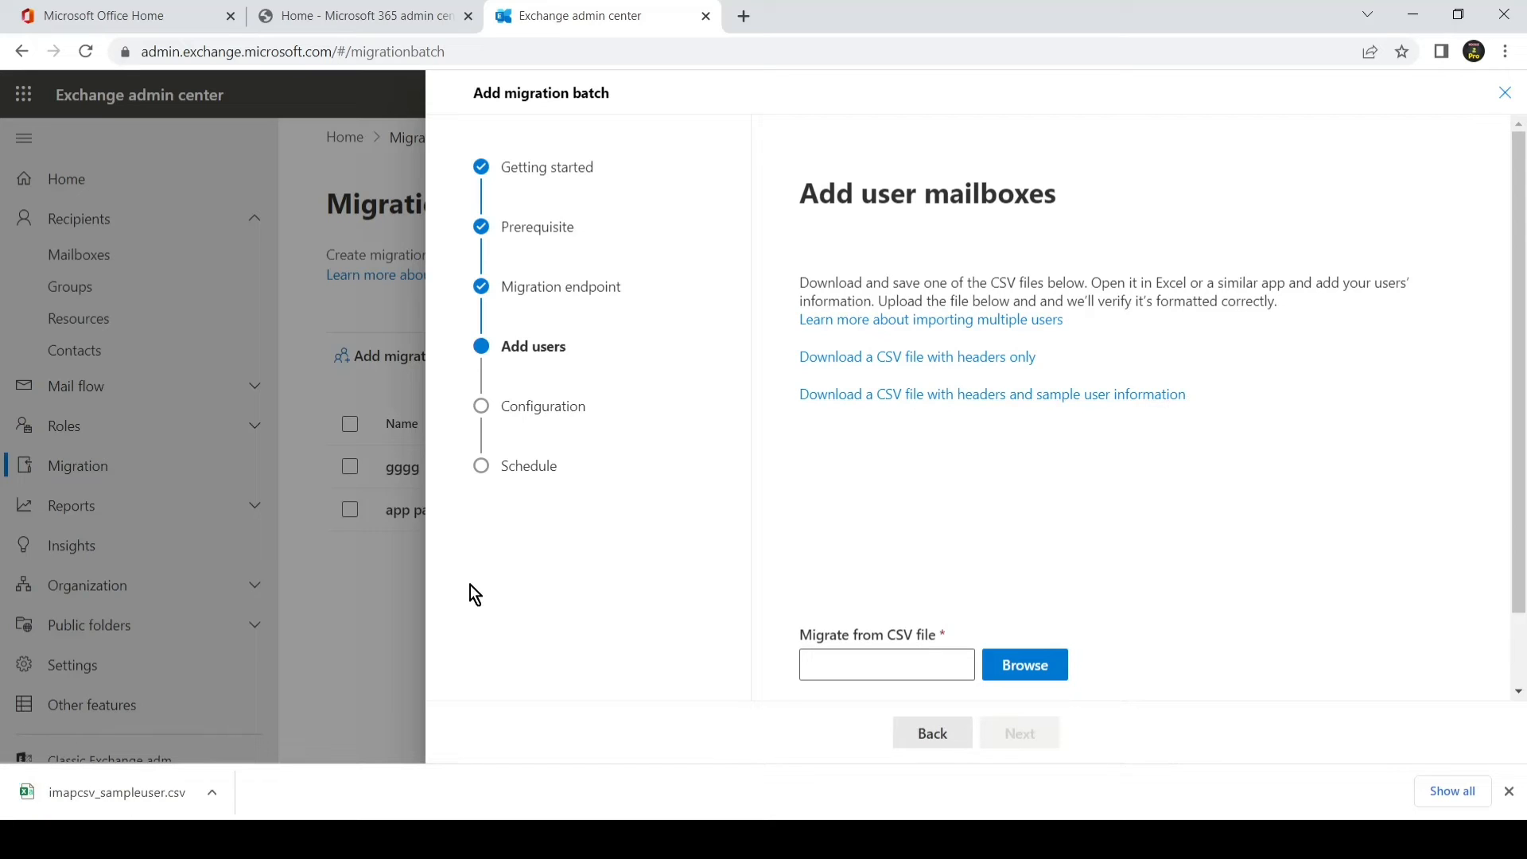
{"action": "left_click", "coordinate": [97, 788]}
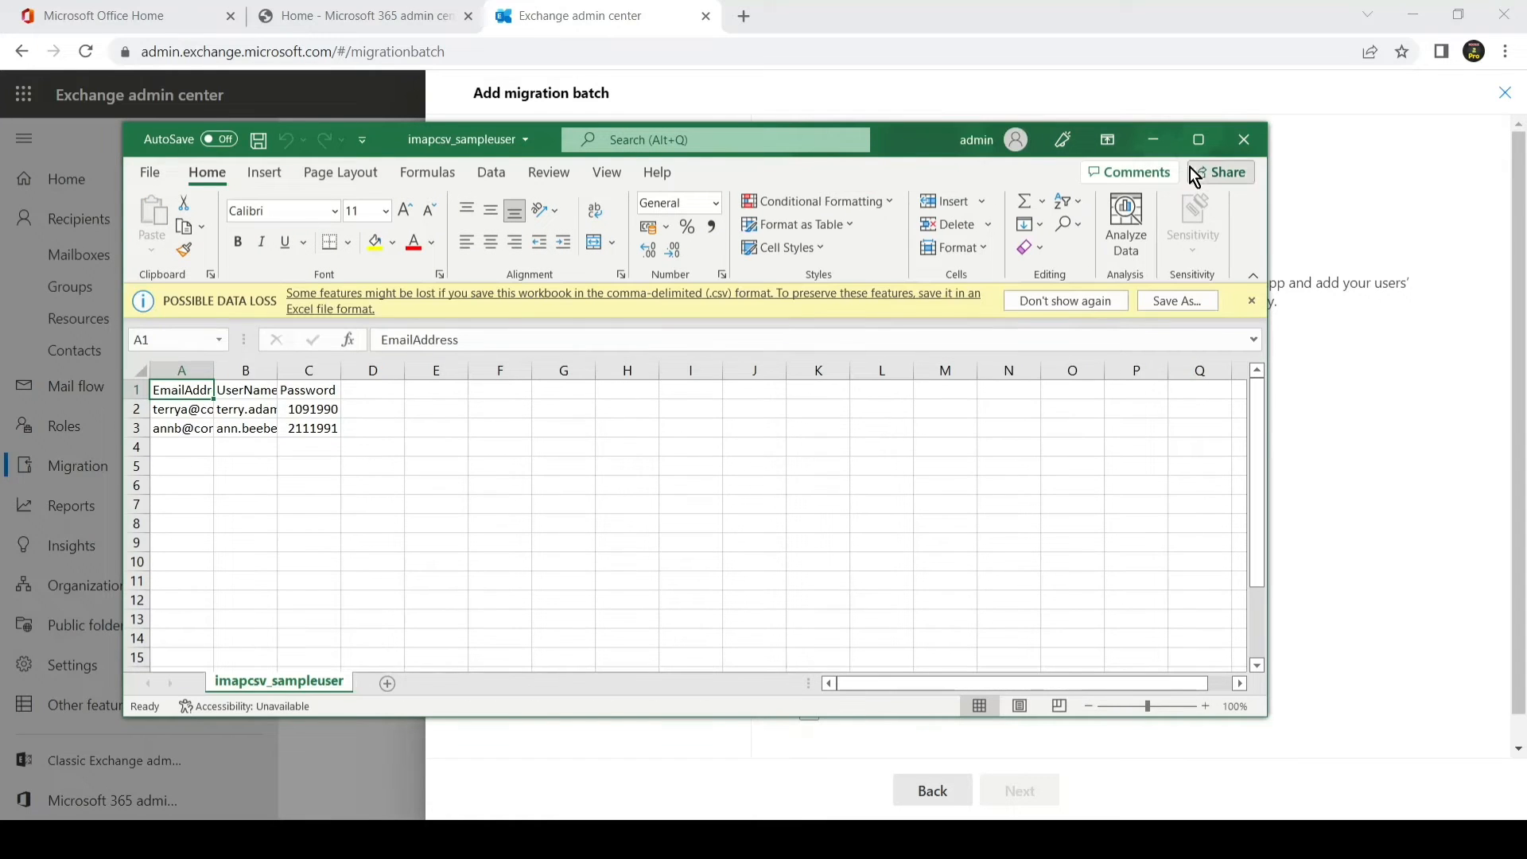
{"action": "left_click", "coordinate": [1199, 144]}
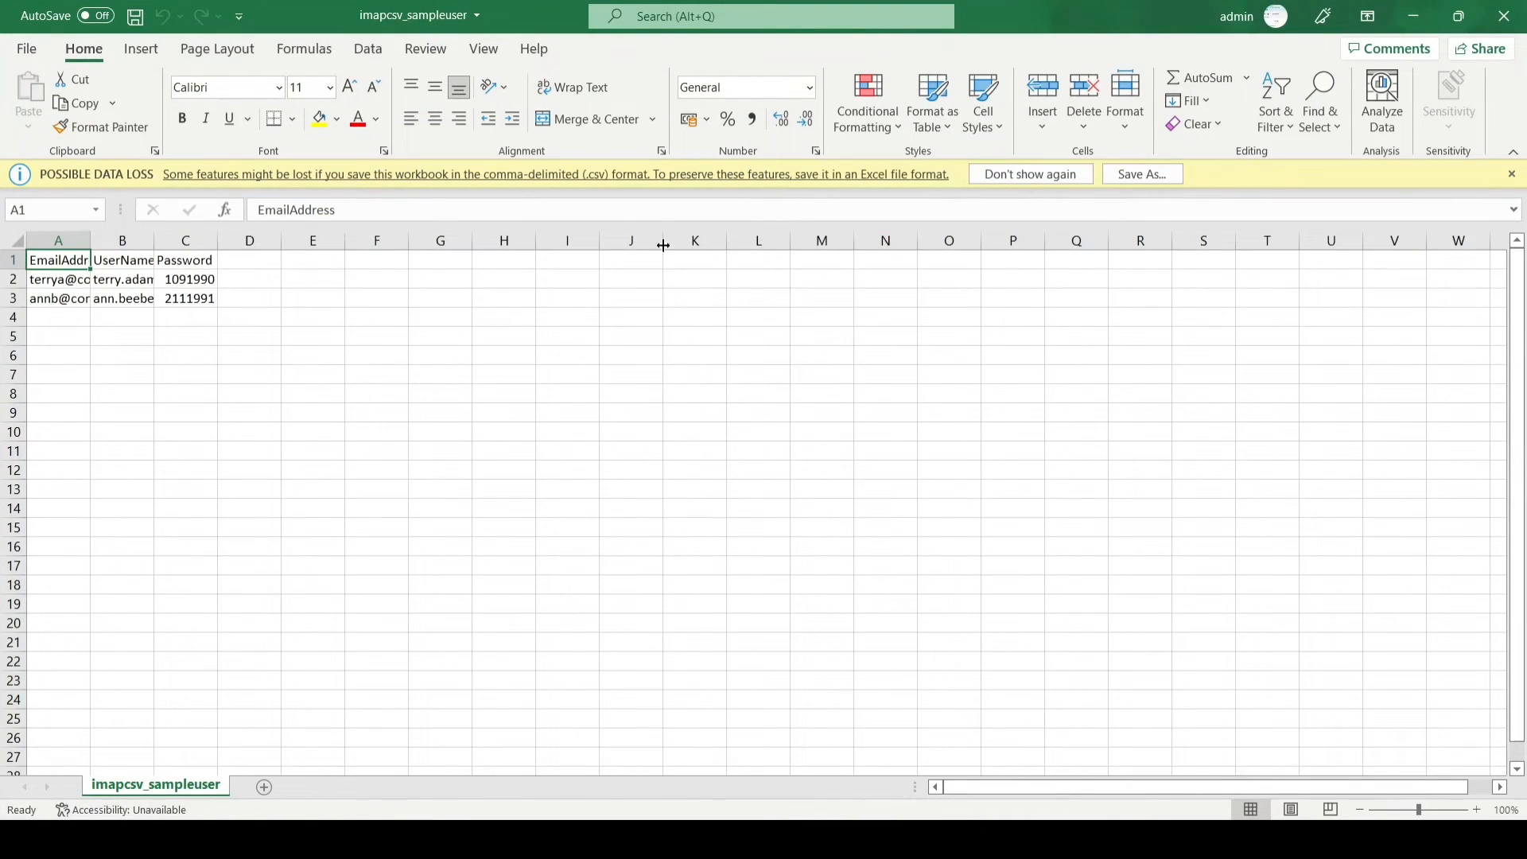
{"action": "left_click", "coordinate": [17, 241]}
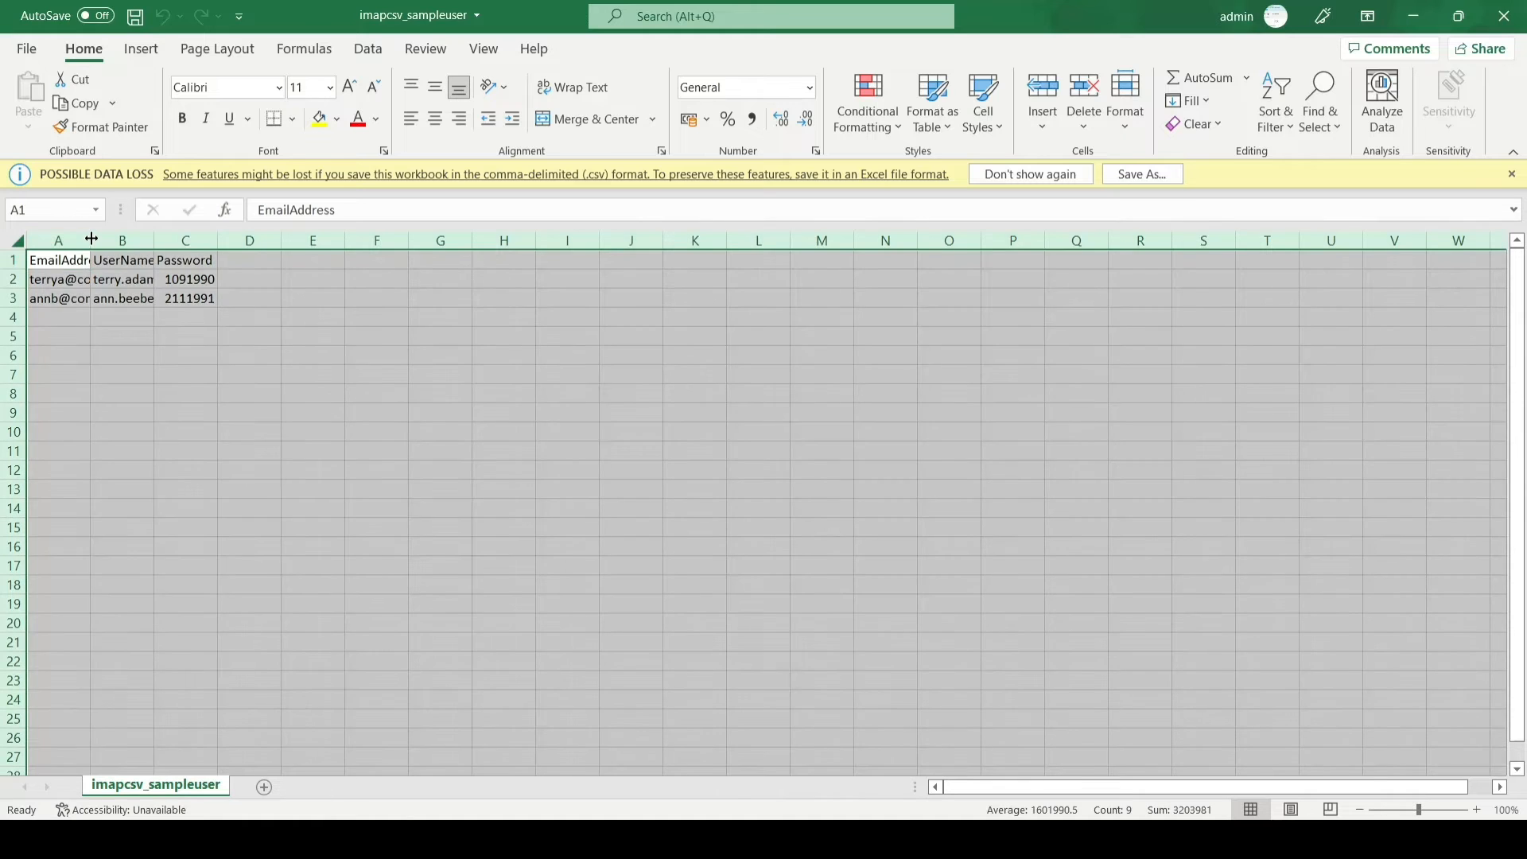
{"action": "double_click", "coordinate": [90, 240]}
{"action": "left_click", "coordinate": [149, 390]}
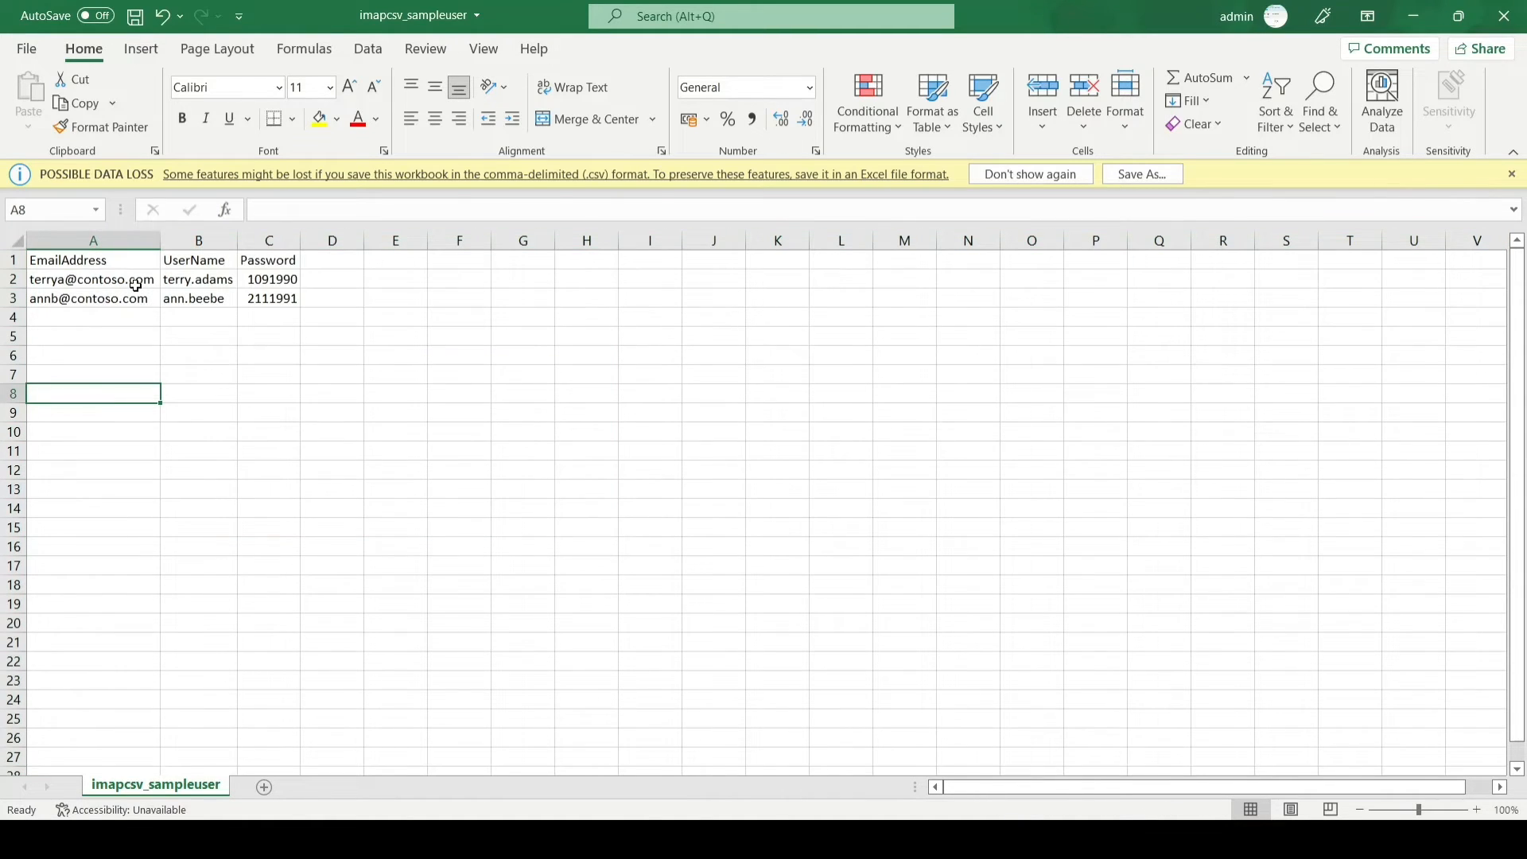
{"action": "left_click", "coordinate": [136, 281]}
{"action": "left_click_drag", "start_coordinate": [135, 281], "coordinate": [135, 296]}
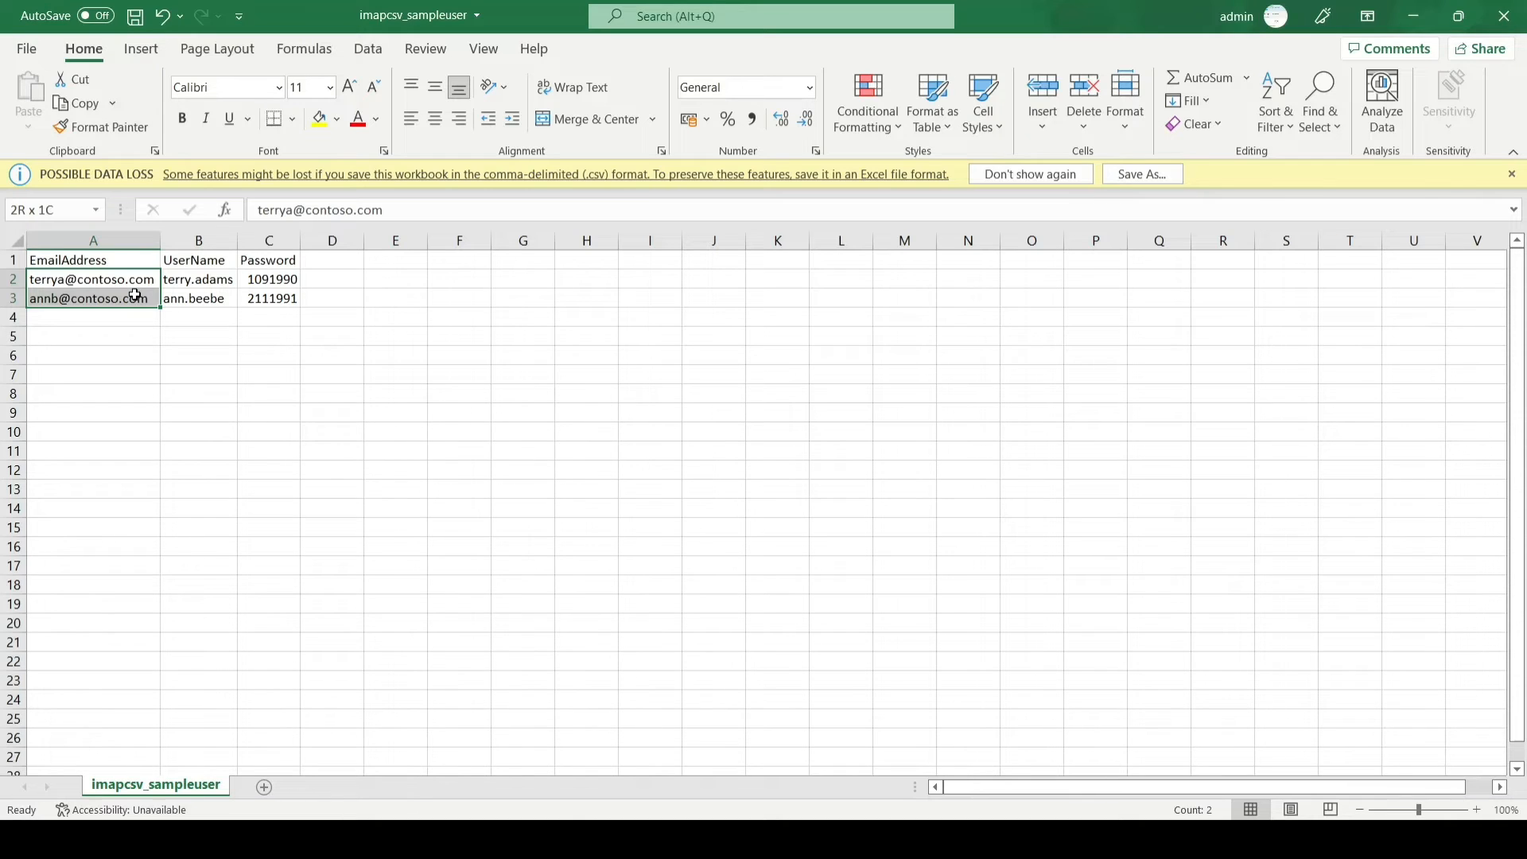
{"action": "left_click_drag", "start_coordinate": [194, 280], "coordinate": [195, 292]}
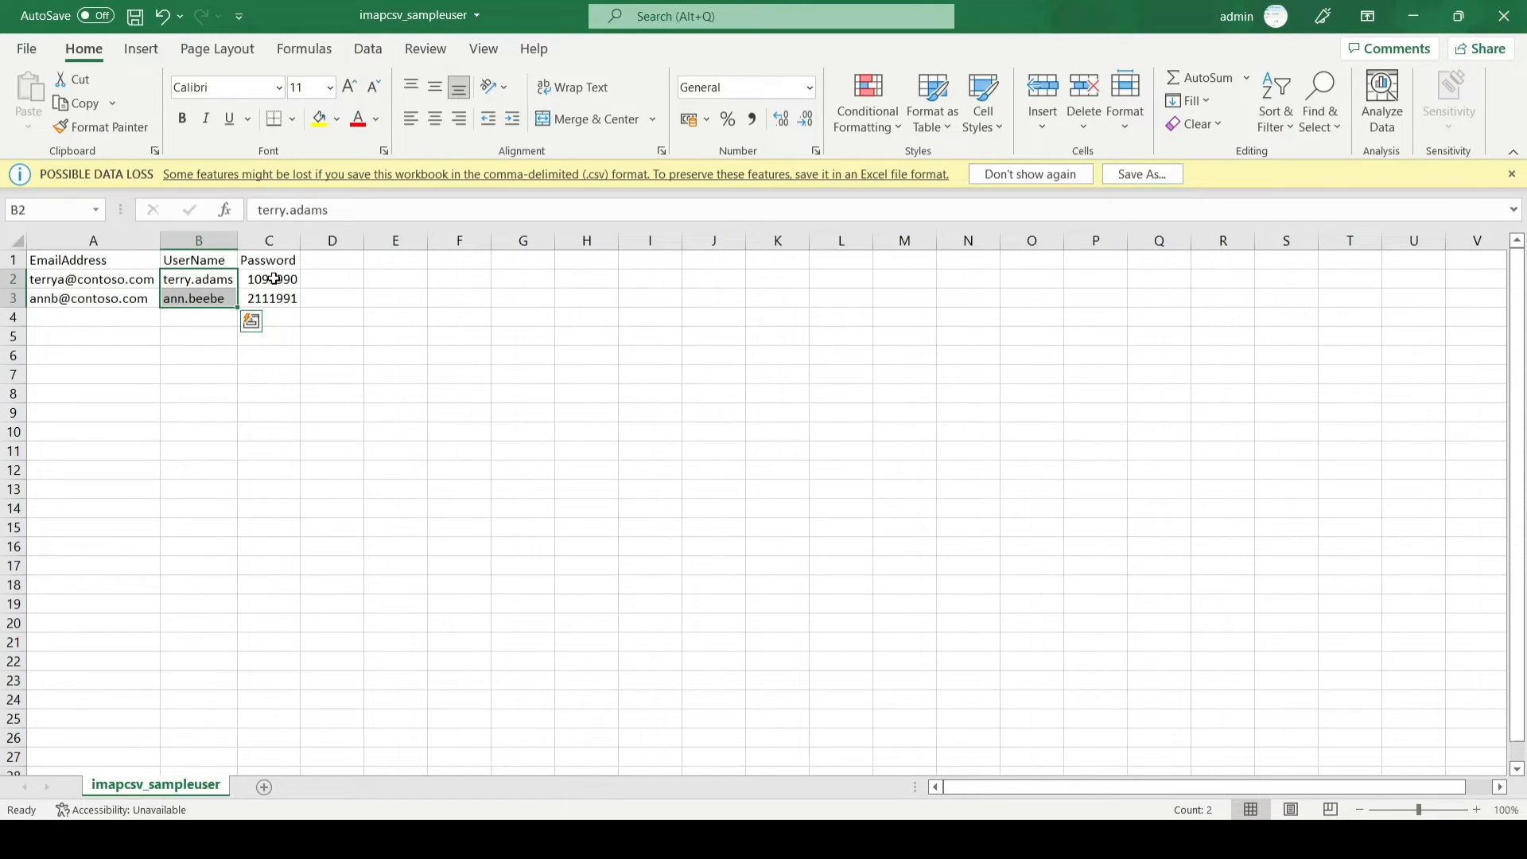
{"action": "left_click_drag", "start_coordinate": [274, 279], "coordinate": [203, 294]}
{"action": "left_click", "coordinate": [156, 341]}
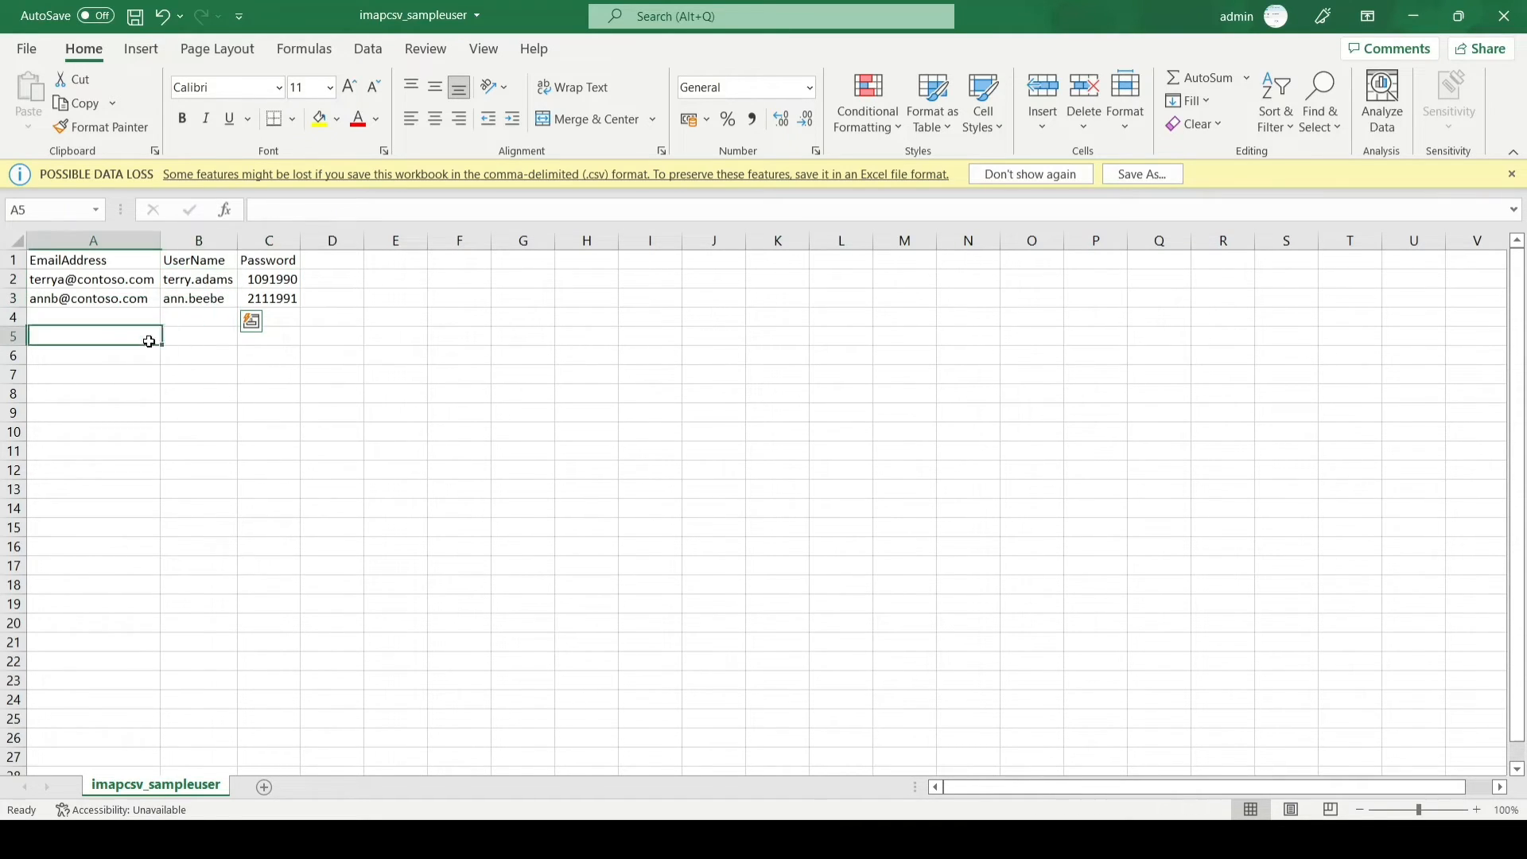
{"action": "left_click", "coordinate": [102, 280]}
{"action": "left_click", "coordinate": [102, 301]}
{"action": "left_click", "coordinate": [104, 279]}
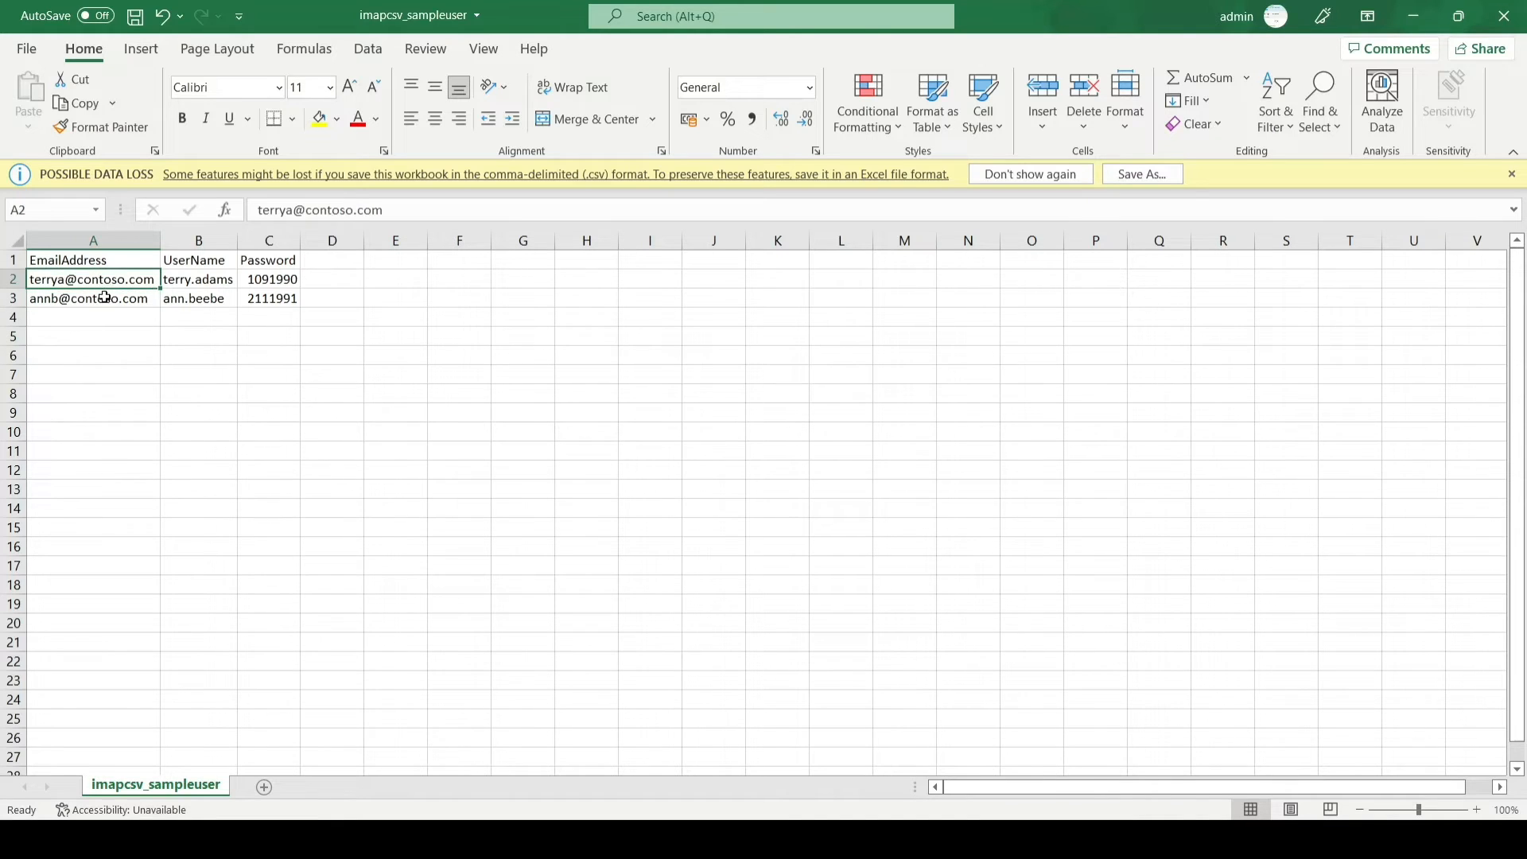
{"action": "left_click", "coordinate": [105, 299]}
{"action": "left_click", "coordinate": [106, 280]}
{"action": "left_click", "coordinate": [106, 297]}
{"action": "left_click", "coordinate": [108, 279]}
{"action": "left_click", "coordinate": [107, 298]}
{"action": "left_click", "coordinate": [109, 279]}
{"action": "left_click", "coordinate": [111, 294]}
{"action": "left_click", "coordinate": [110, 280]}
{"action": "left_click", "coordinate": [108, 298]}
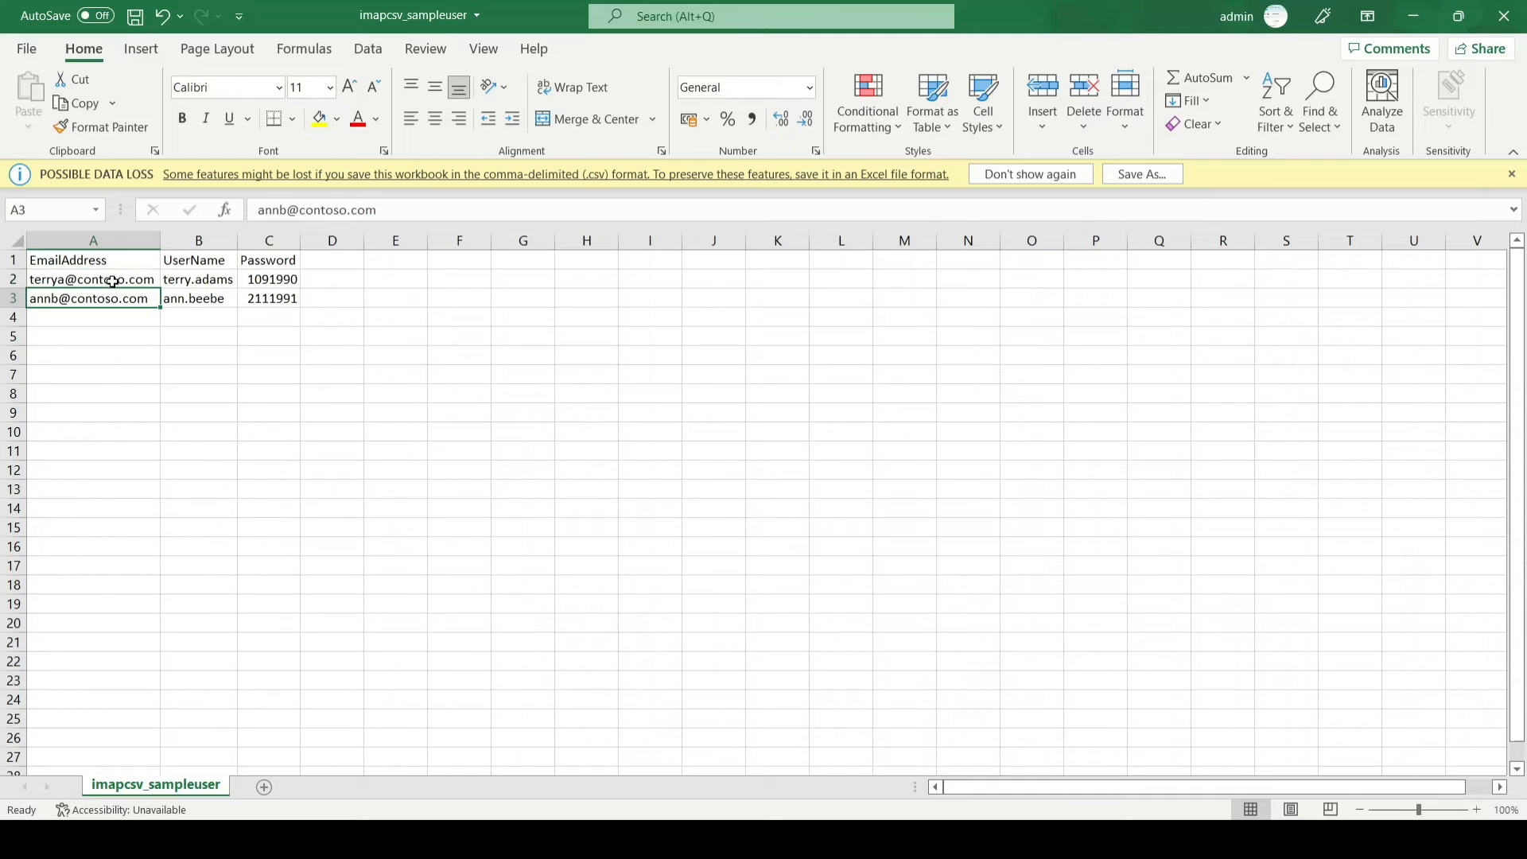
{"action": "left_click", "coordinate": [107, 279]}
{"action": "left_click", "coordinate": [106, 298]}
{"action": "left_click", "coordinate": [105, 280]}
{"action": "left_click", "coordinate": [115, 296]}
{"action": "left_click", "coordinate": [194, 283]}
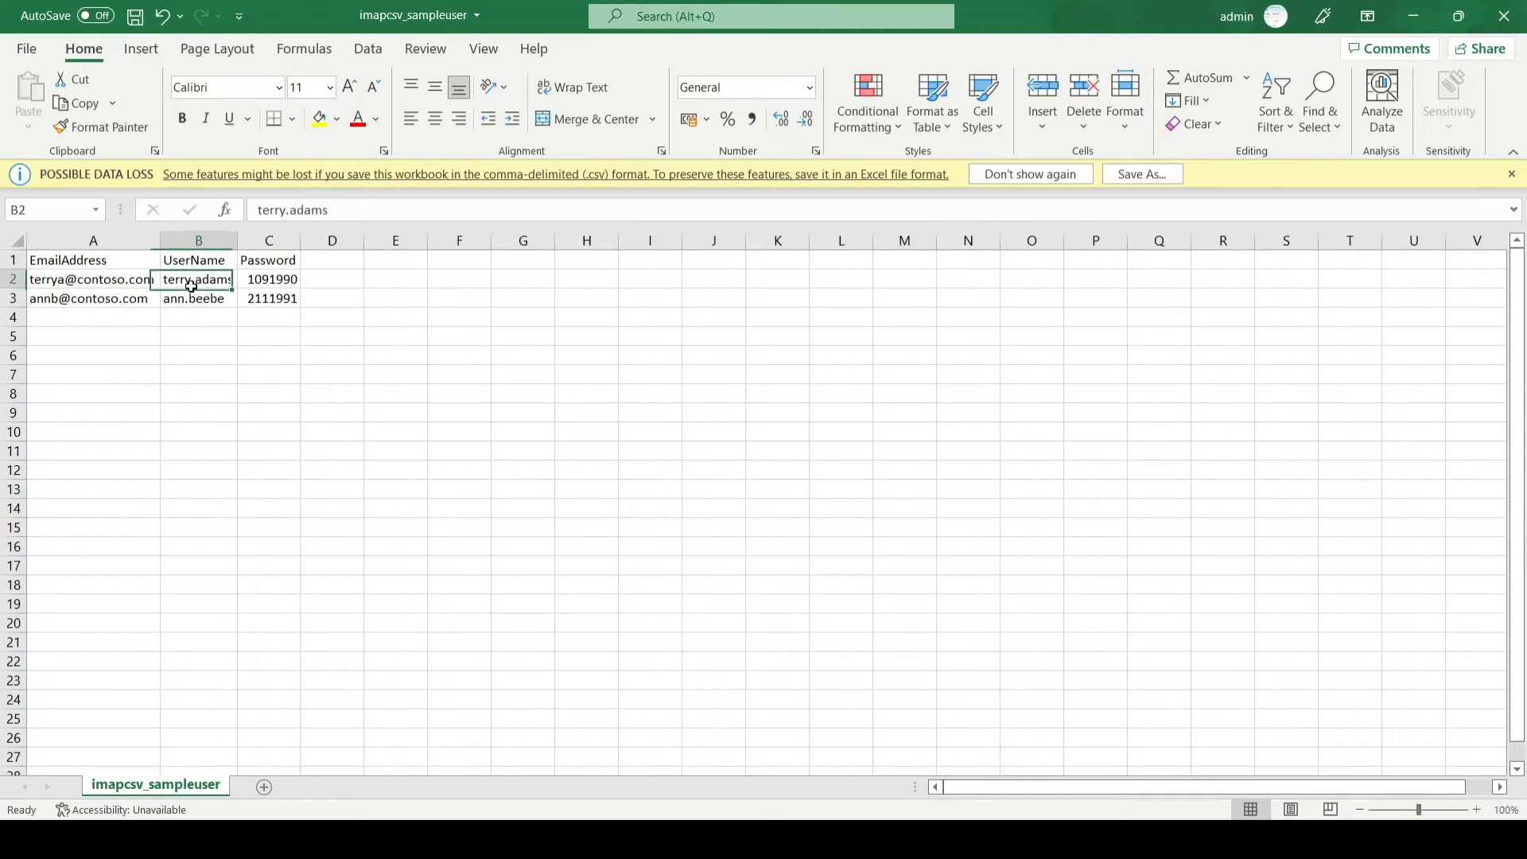
{"action": "left_click", "coordinate": [187, 300]}
{"action": "left_click", "coordinate": [192, 281]}
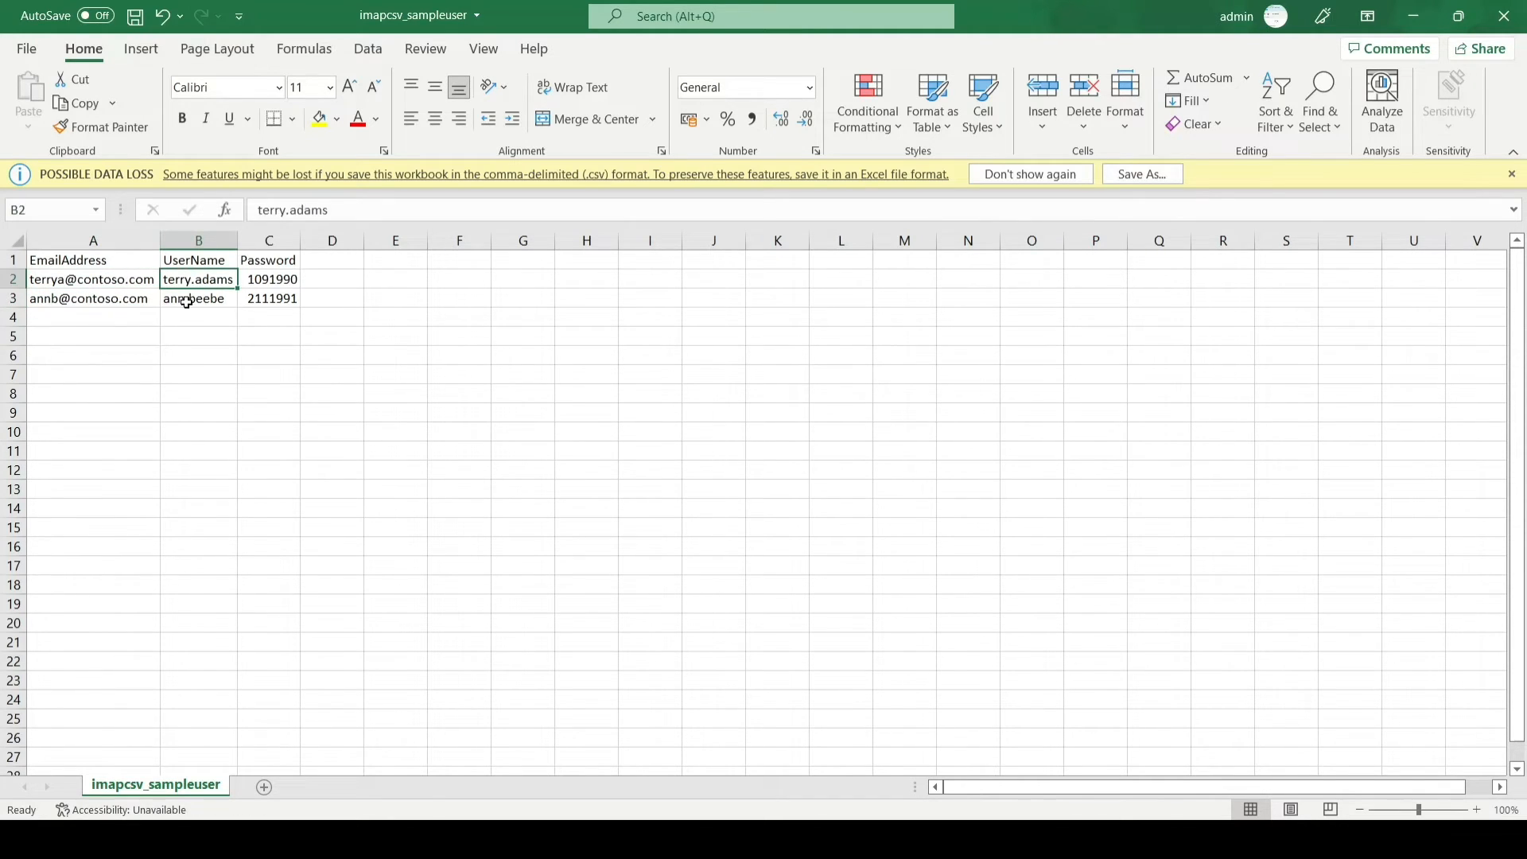
{"action": "left_click", "coordinate": [187, 300]}
{"action": "left_click", "coordinate": [195, 280]}
{"action": "left_click", "coordinate": [188, 299]}
{"action": "left_click", "coordinate": [195, 280]}
{"action": "left_click", "coordinate": [188, 300]}
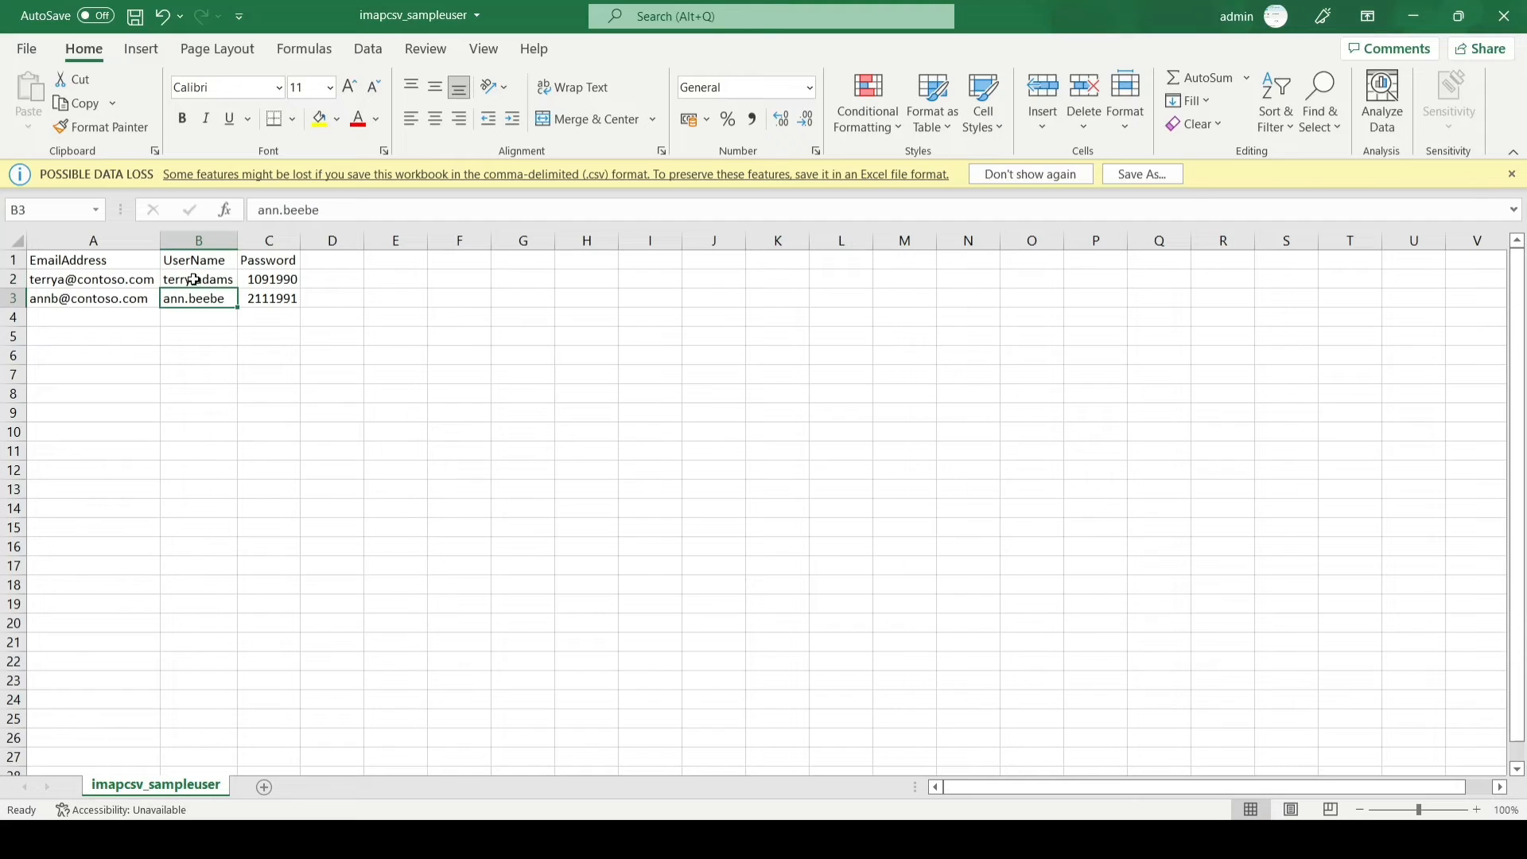
{"action": "left_click", "coordinate": [194, 280]}
{"action": "left_click", "coordinate": [188, 300]}
{"action": "left_click", "coordinate": [194, 280]}
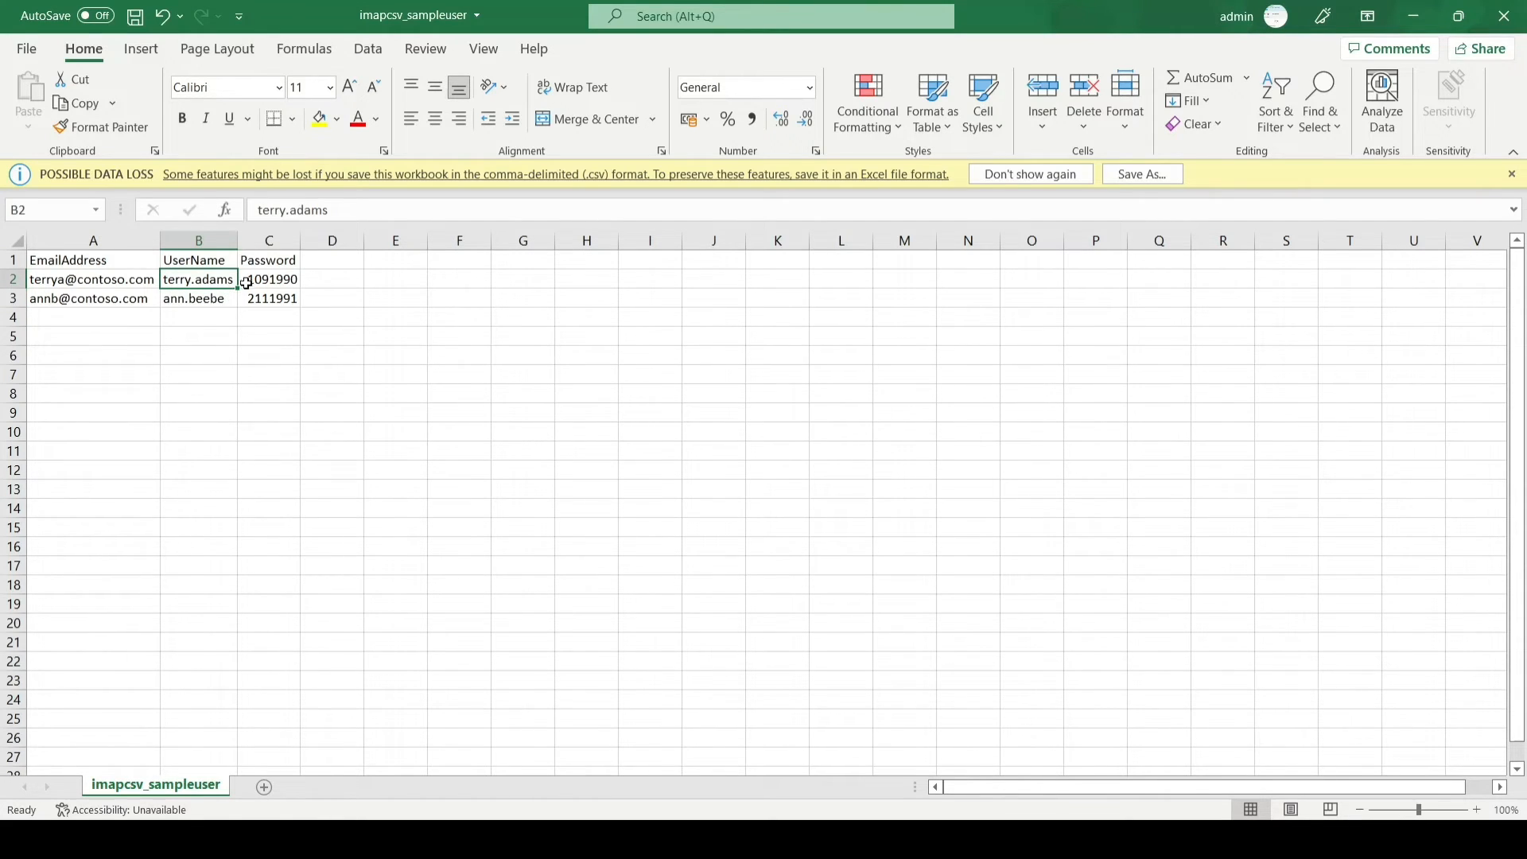
Step: Replace the UserName in B2 with a Gmail address and autofit column B
{"action": "left_click_drag", "start_coordinate": [335, 210], "coordinate": [257, 213]}
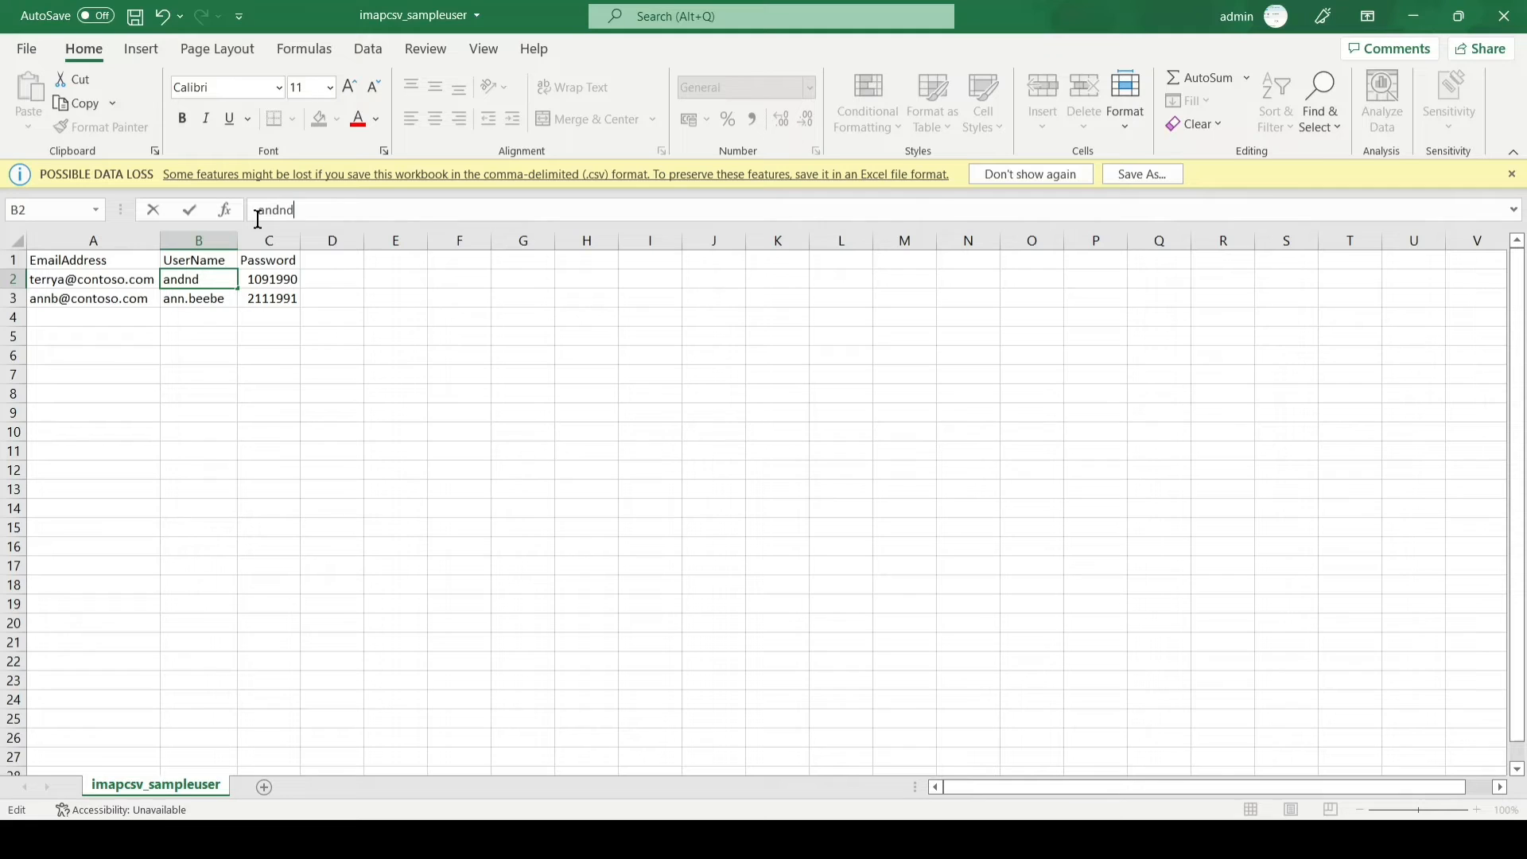
{"action": "key", "text": "ctrl+Return"}
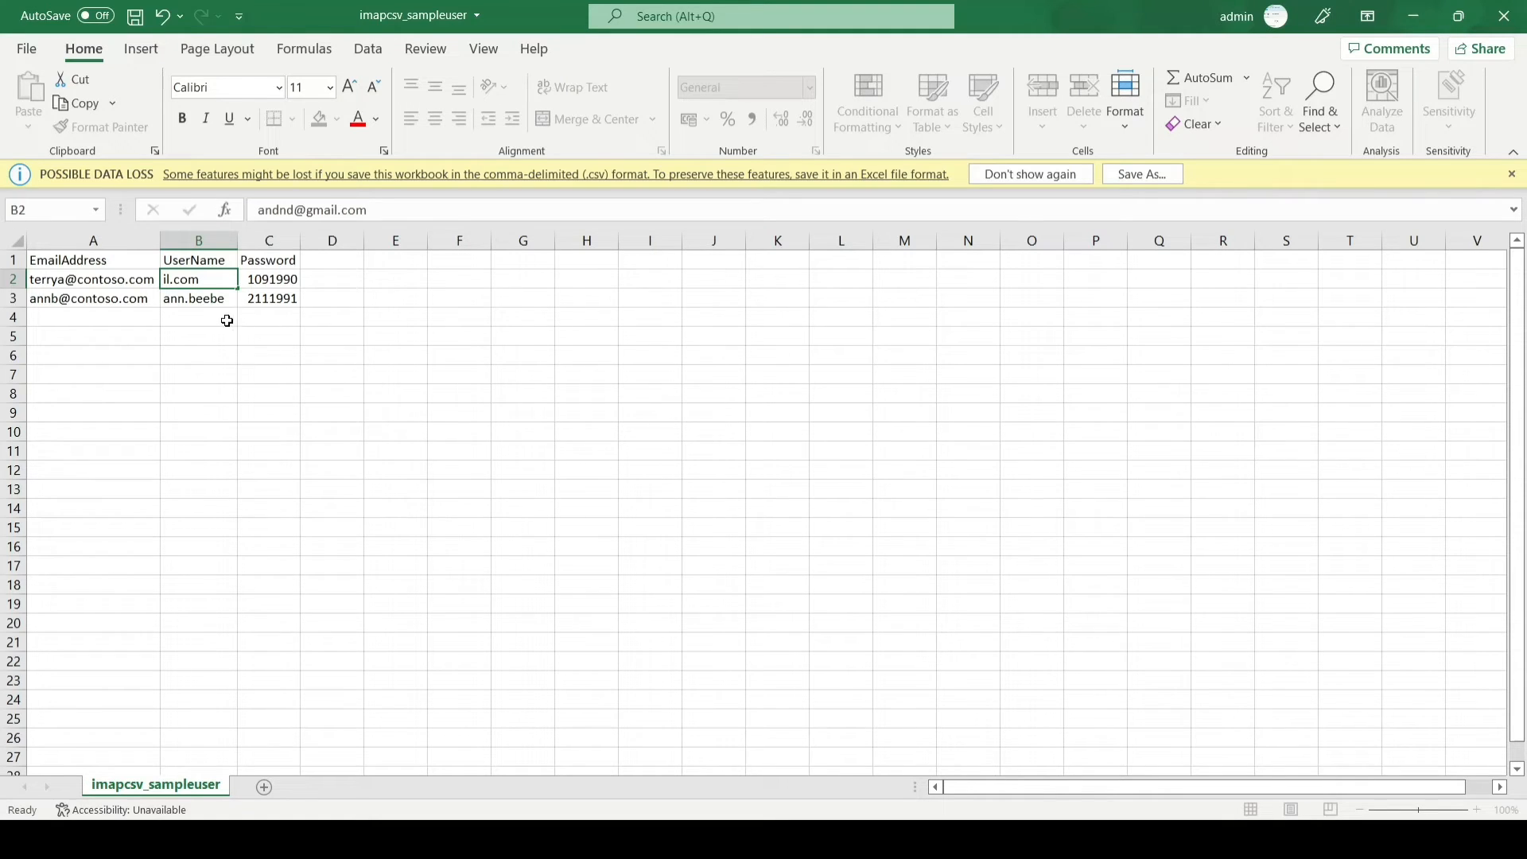
{"action": "key", "text": "Tab"}
{"action": "key", "text": "Down"}
{"action": "key", "text": "Down"}
{"action": "key", "text": "Down"}
{"action": "key", "text": "Down"}
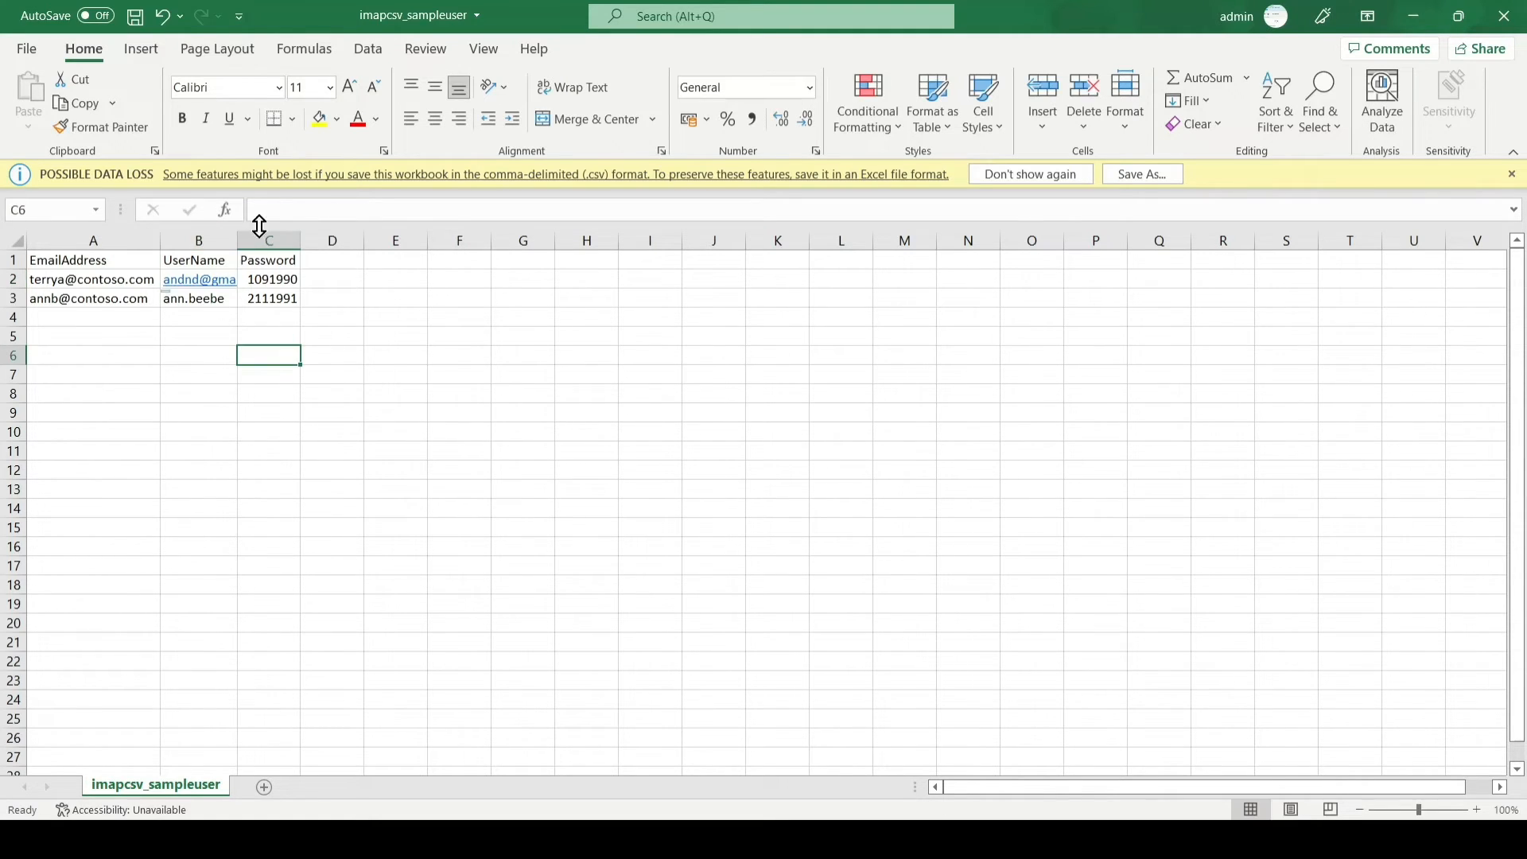
{"action": "double_click", "coordinate": [239, 237]}
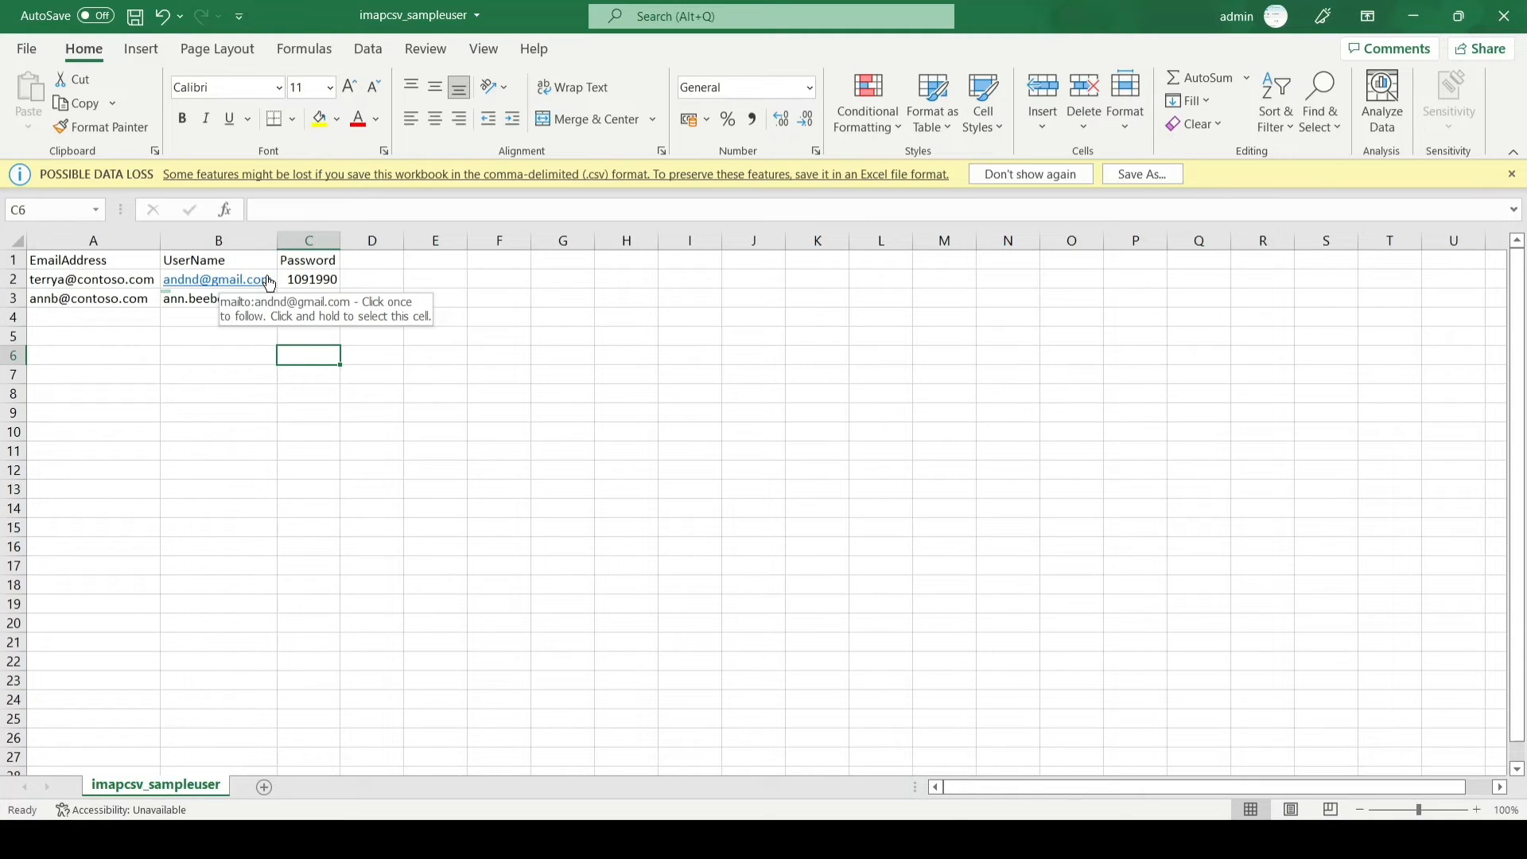
Step: Delete row 3 so only the header and first user's row remain
{"action": "left_click", "coordinate": [330, 283]}
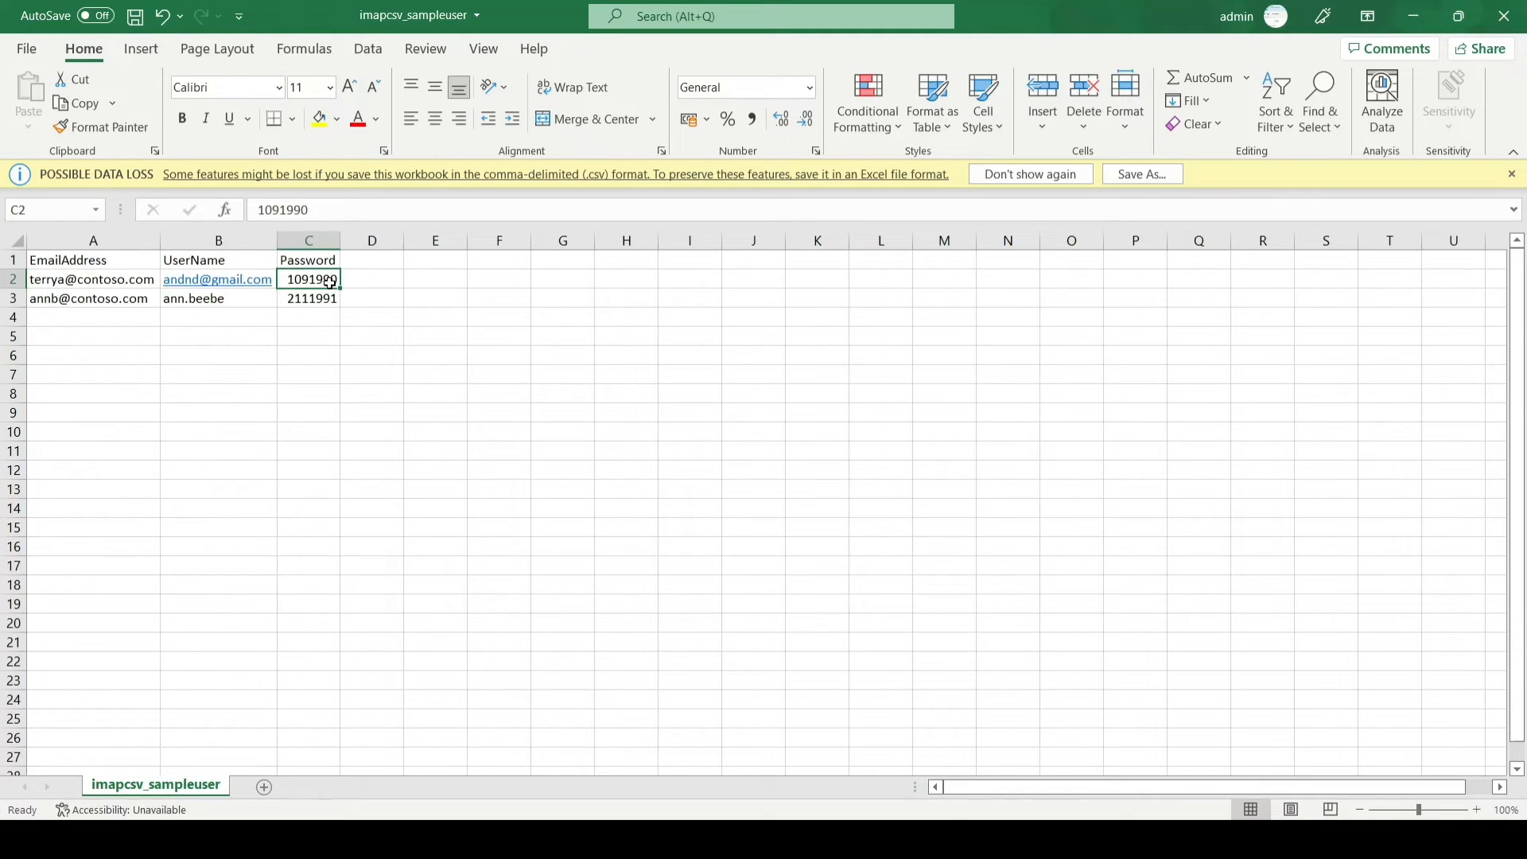
{"action": "left_click", "coordinate": [11, 299]}
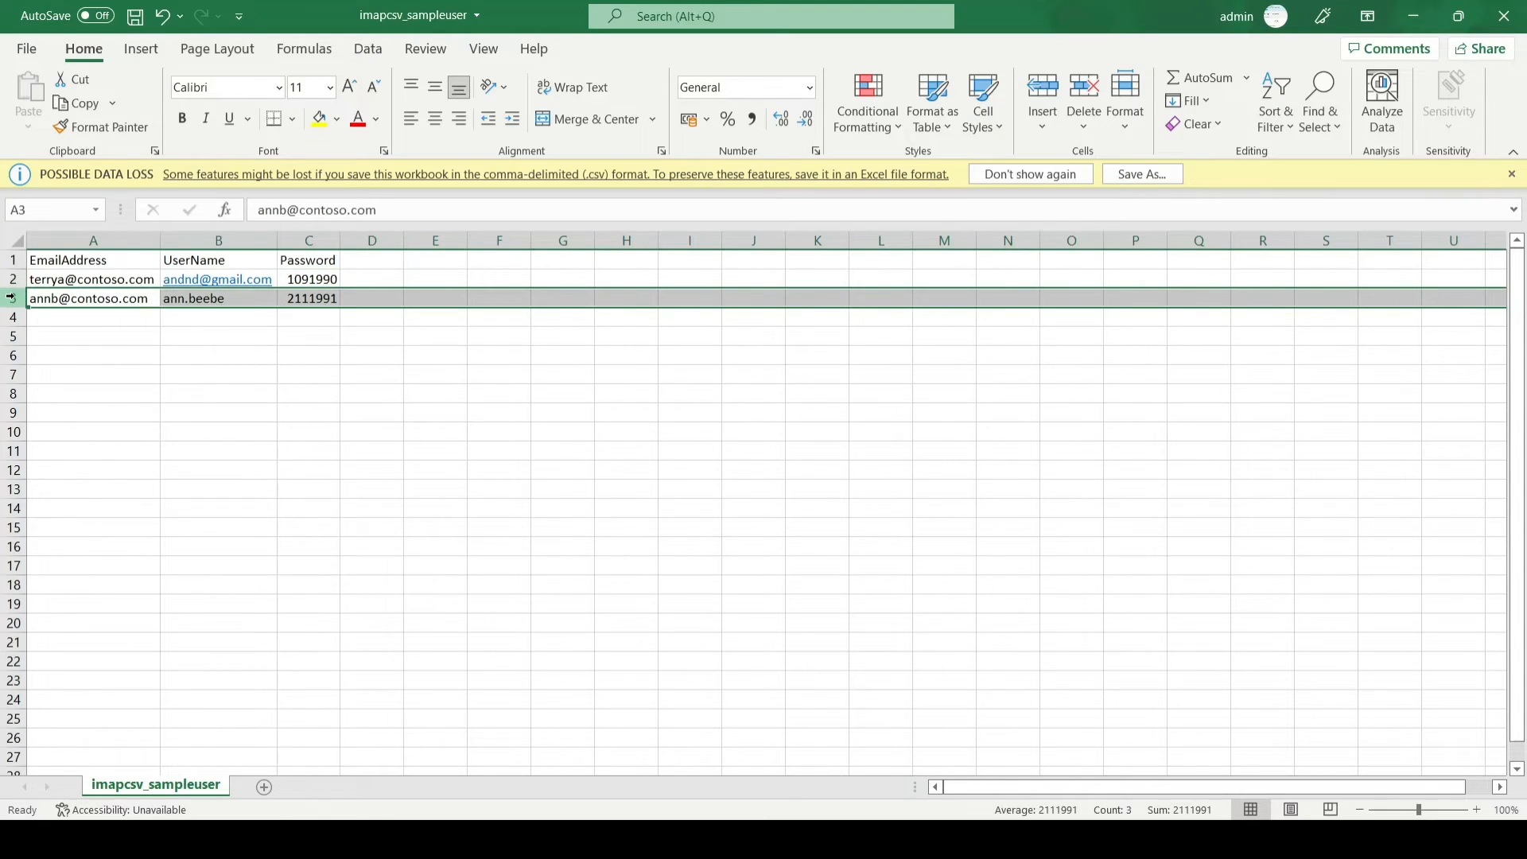
{"action": "right_click", "coordinate": [13, 298]}
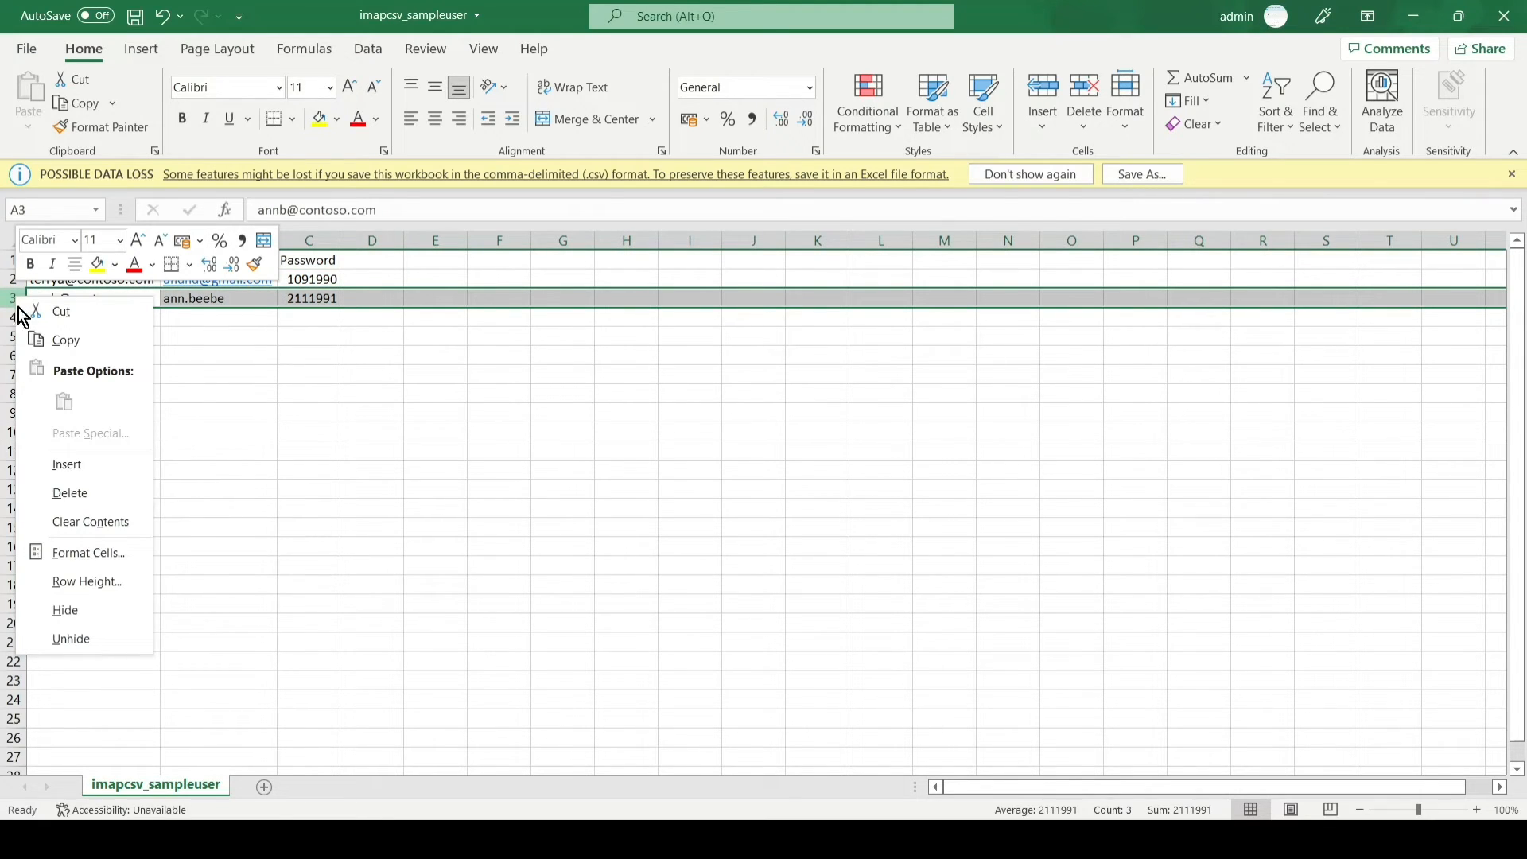
{"action": "left_click", "coordinate": [84, 494]}
{"action": "left_click", "coordinate": [186, 428]}
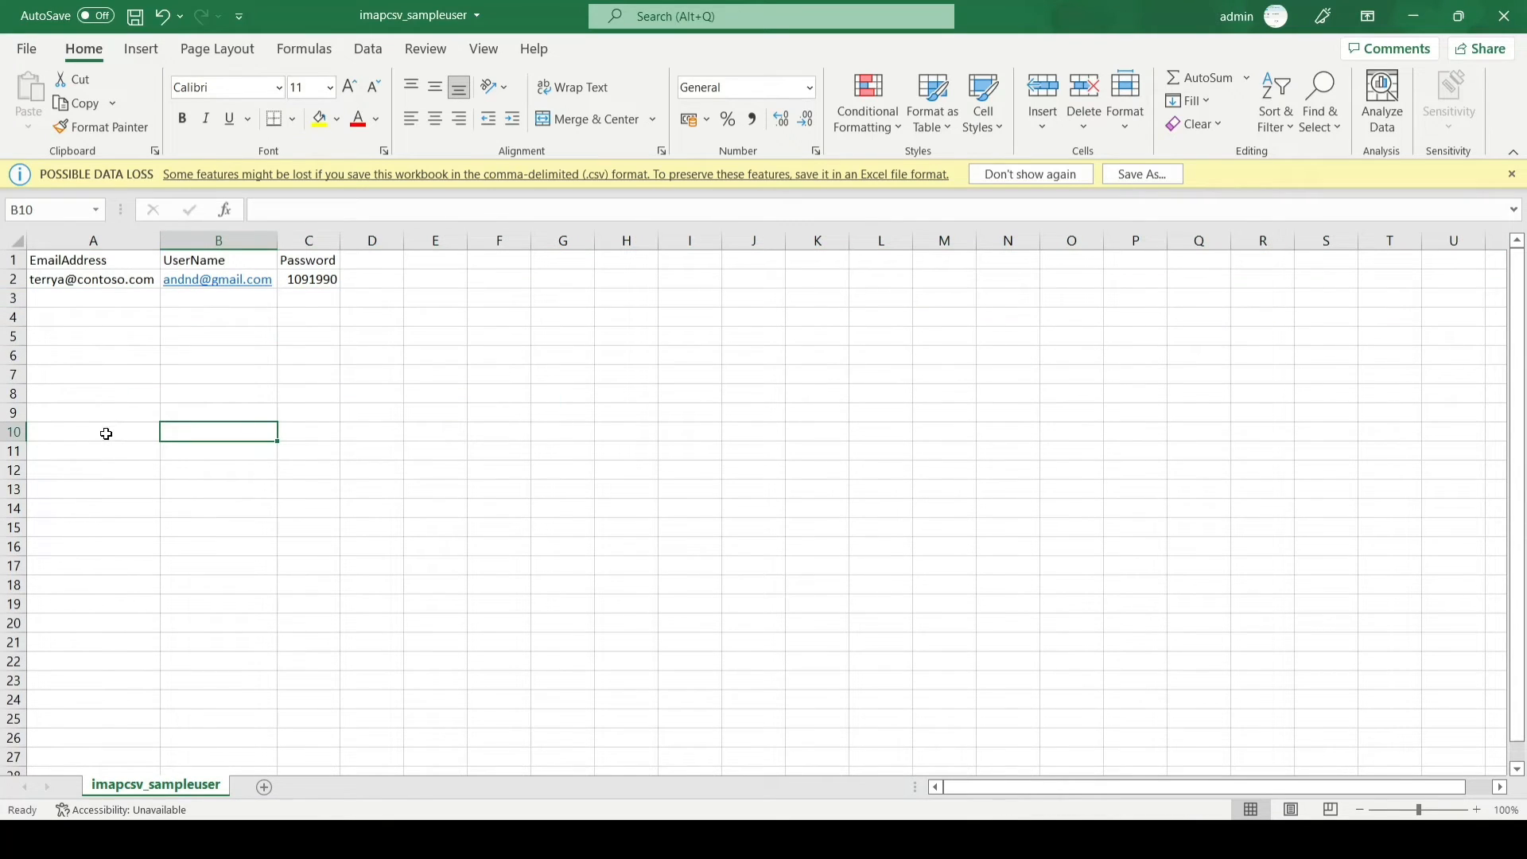
{"action": "left_click", "coordinate": [90, 282]}
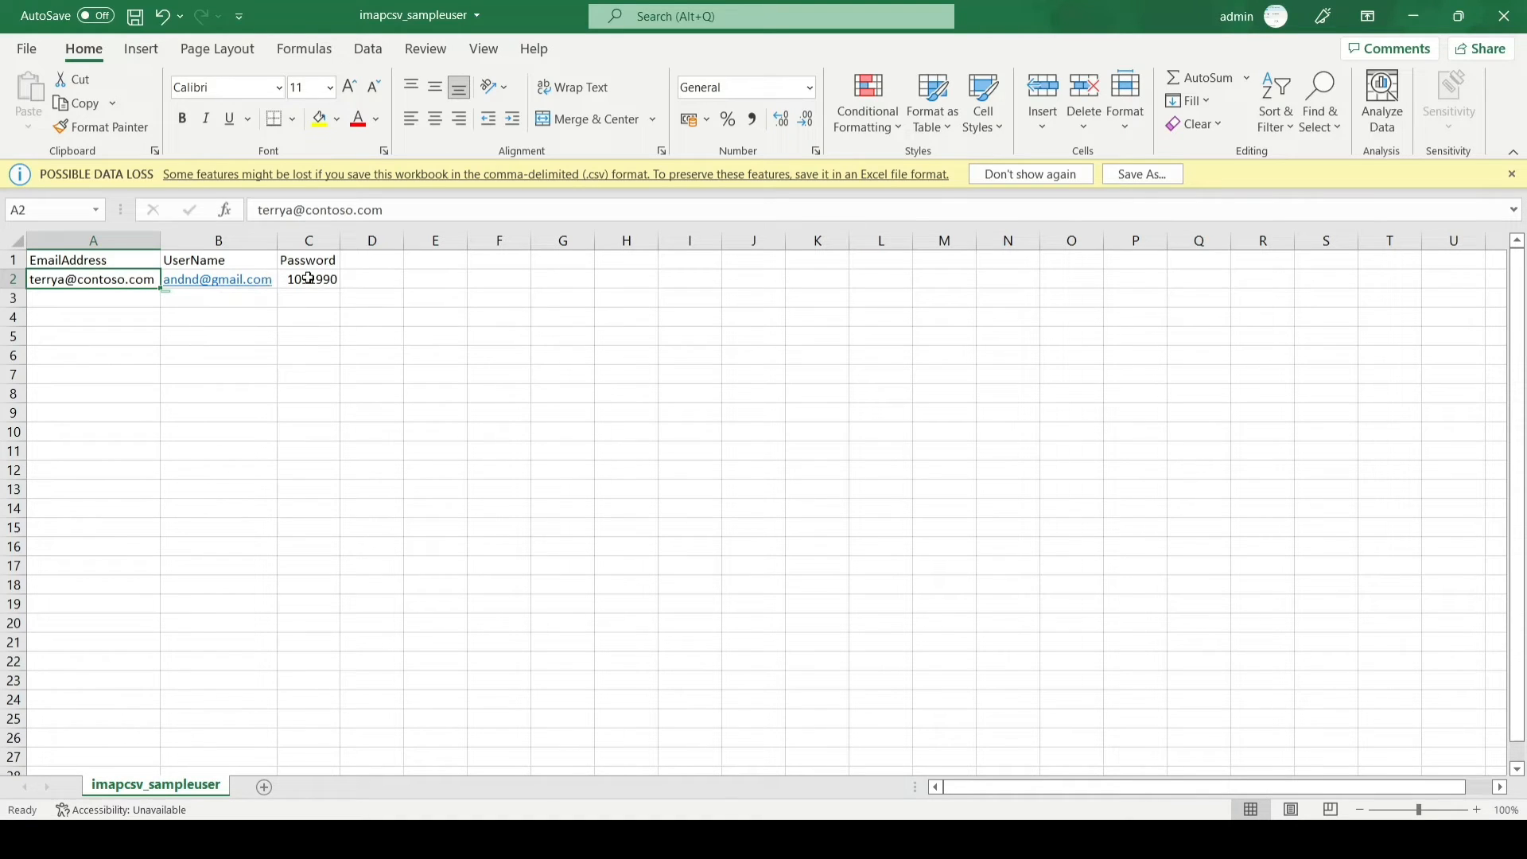
{"action": "left_click", "coordinate": [311, 278]}
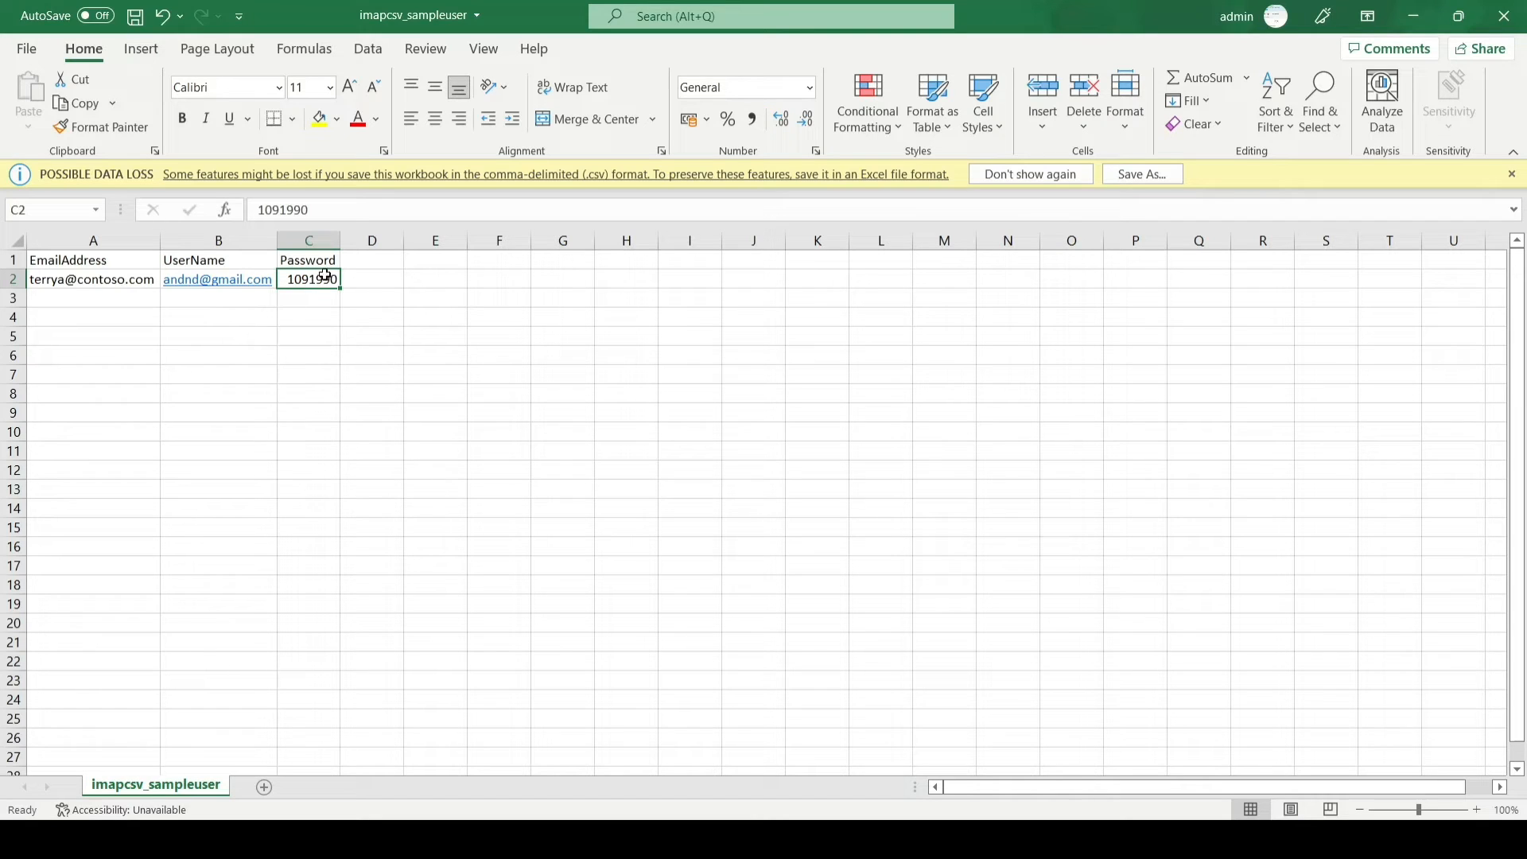
{"action": "left_click", "coordinate": [312, 259]}
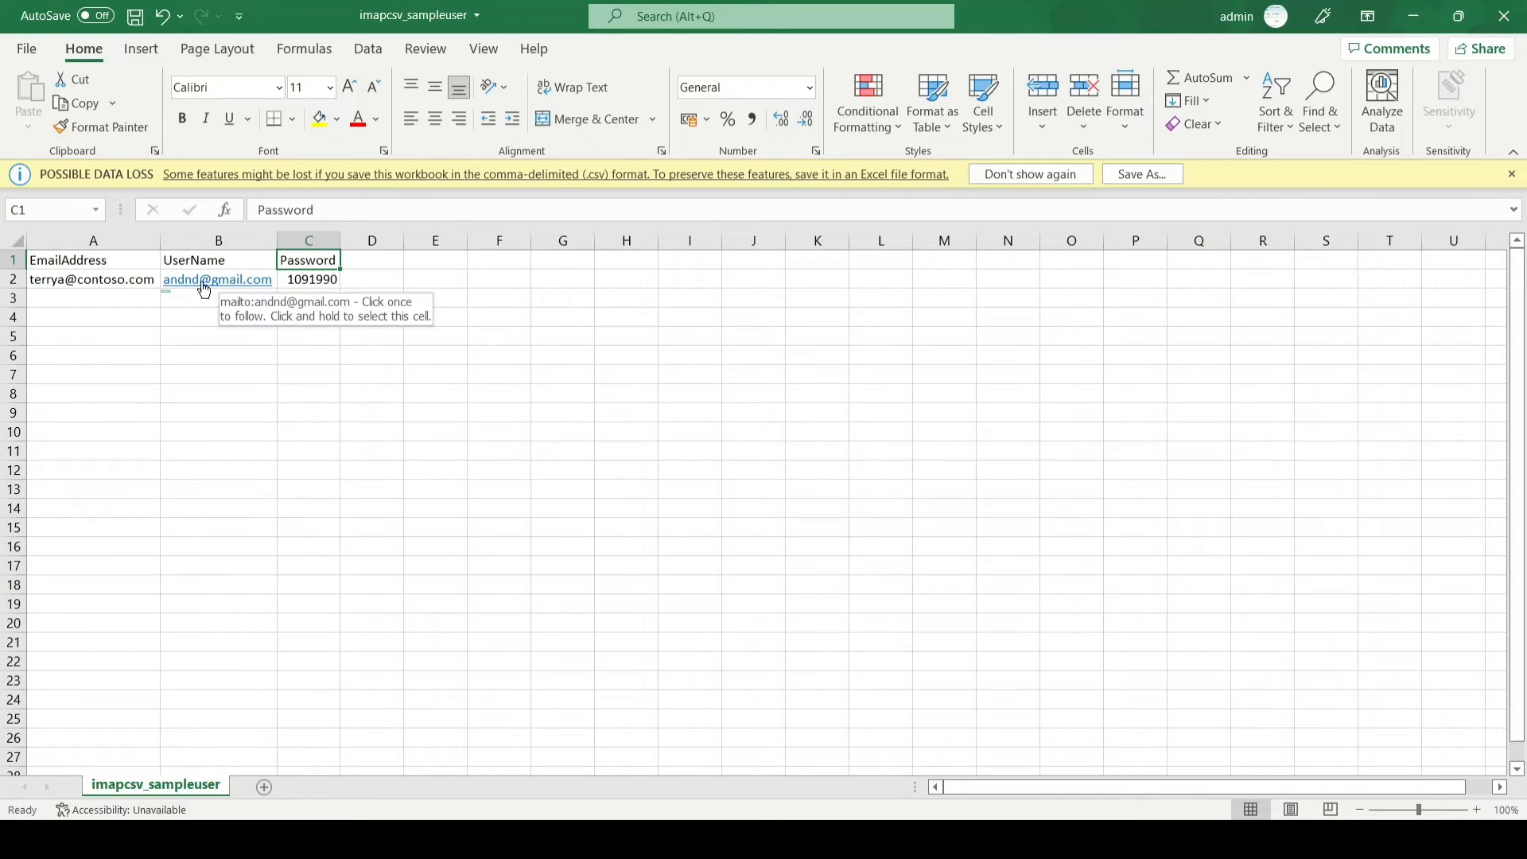
{"action": "left_click", "coordinate": [323, 282]}
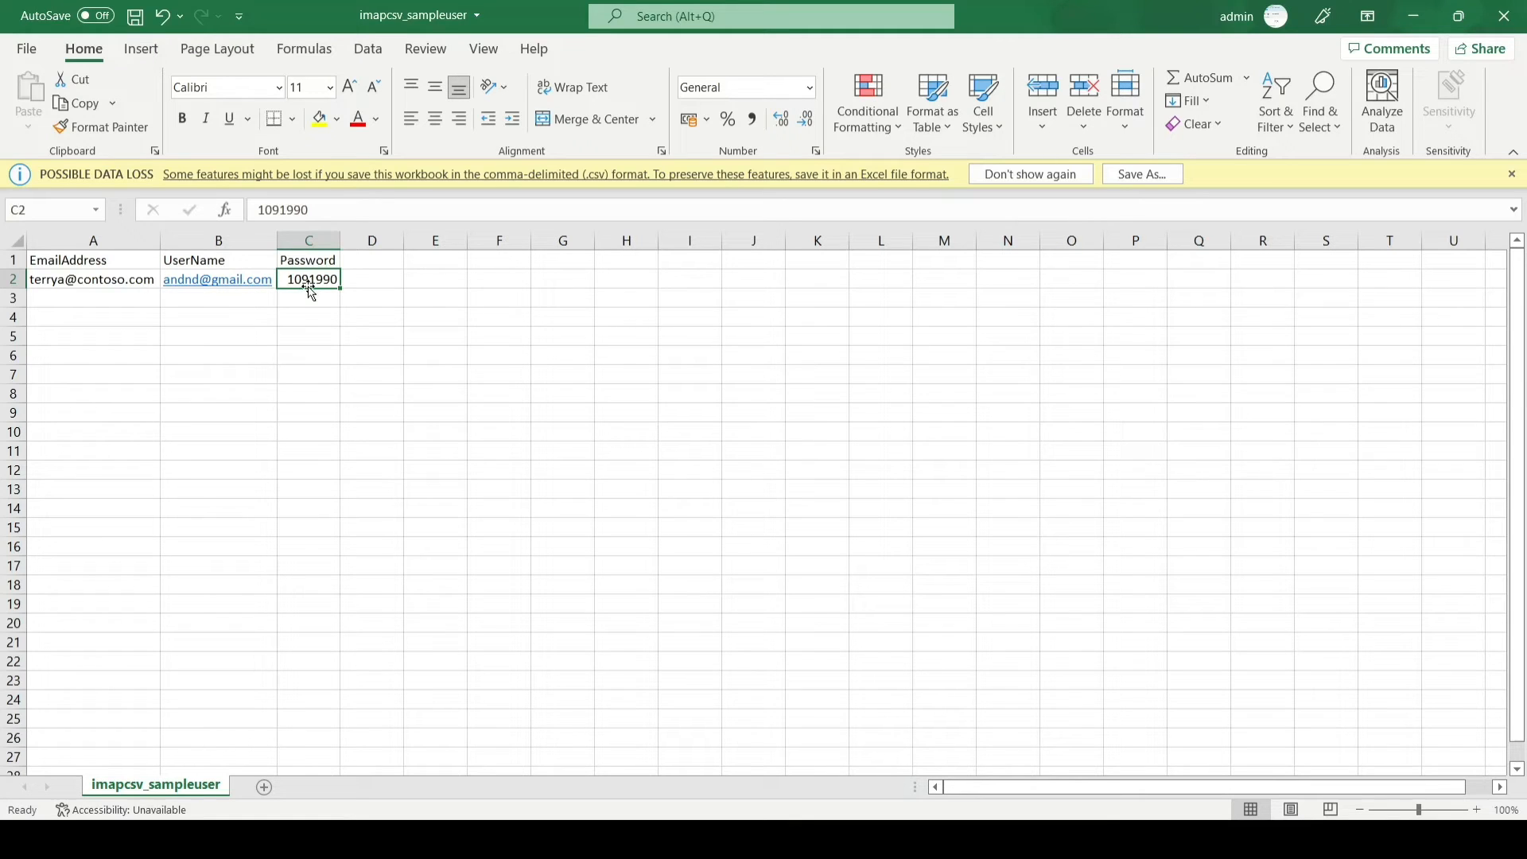
{"action": "key", "text": "Down"}
{"action": "key", "text": "Down"}
{"action": "key", "text": "Down"}
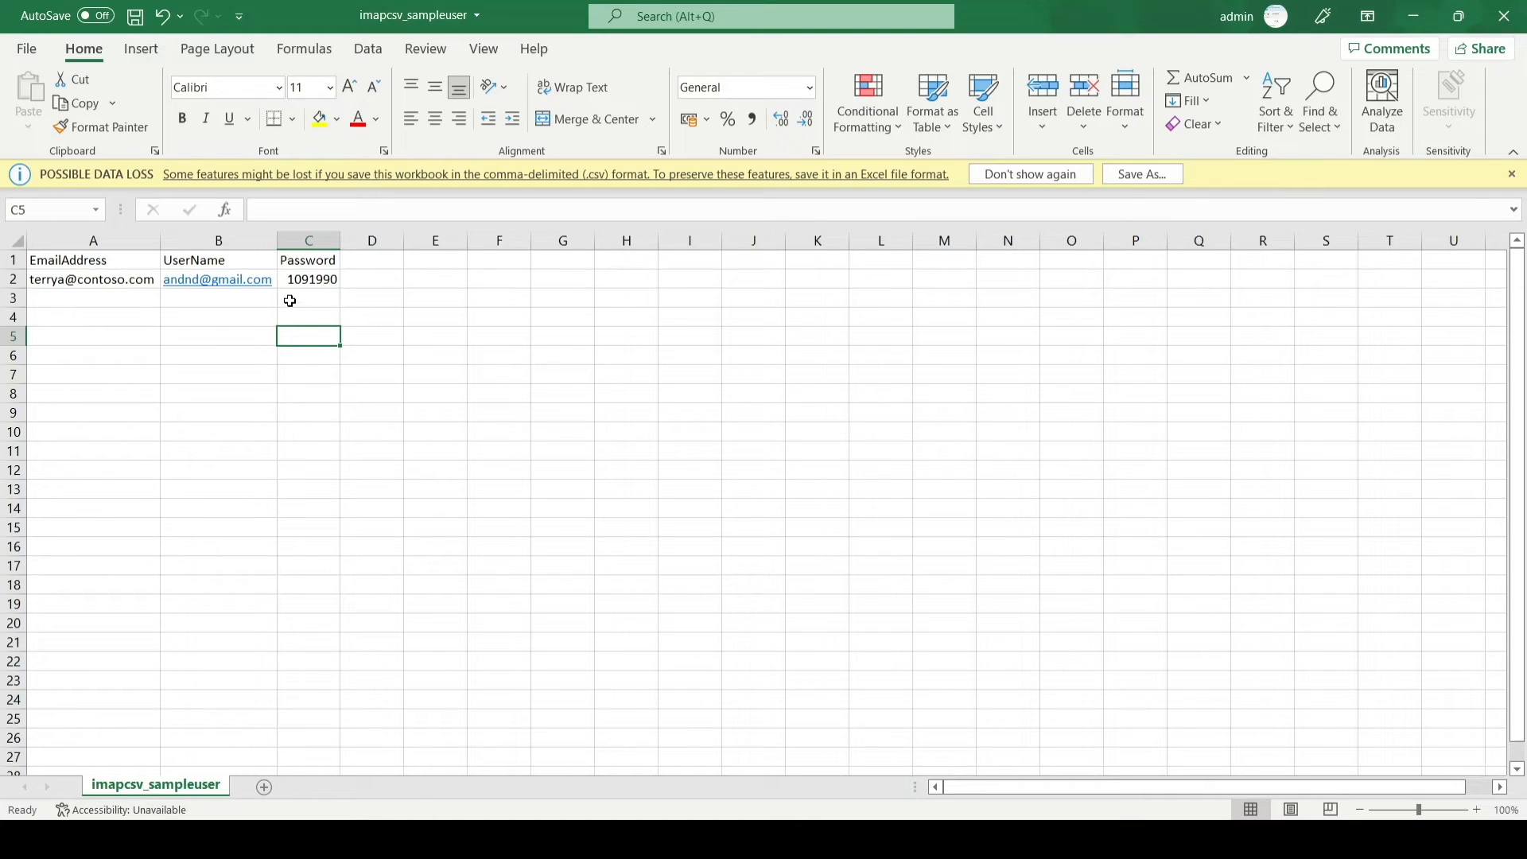
Step: Check the first user's password value in cell C2
{"action": "left_click", "coordinate": [298, 280]}
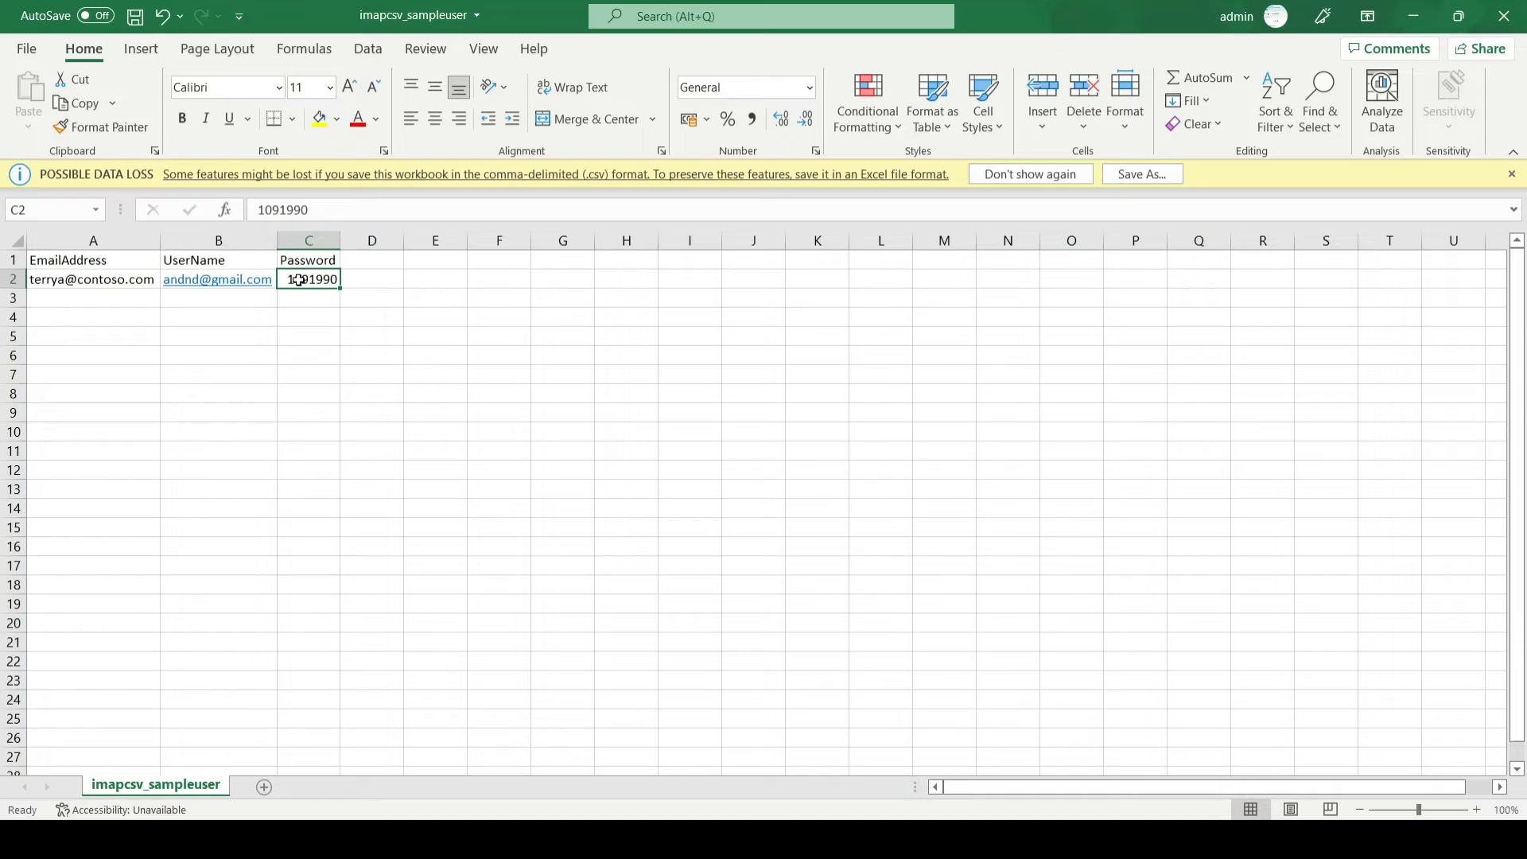
{"action": "key", "text": "Down"}
{"action": "key", "text": "Down"}
{"action": "key", "text": "Down"}
{"action": "key", "text": "Down"}
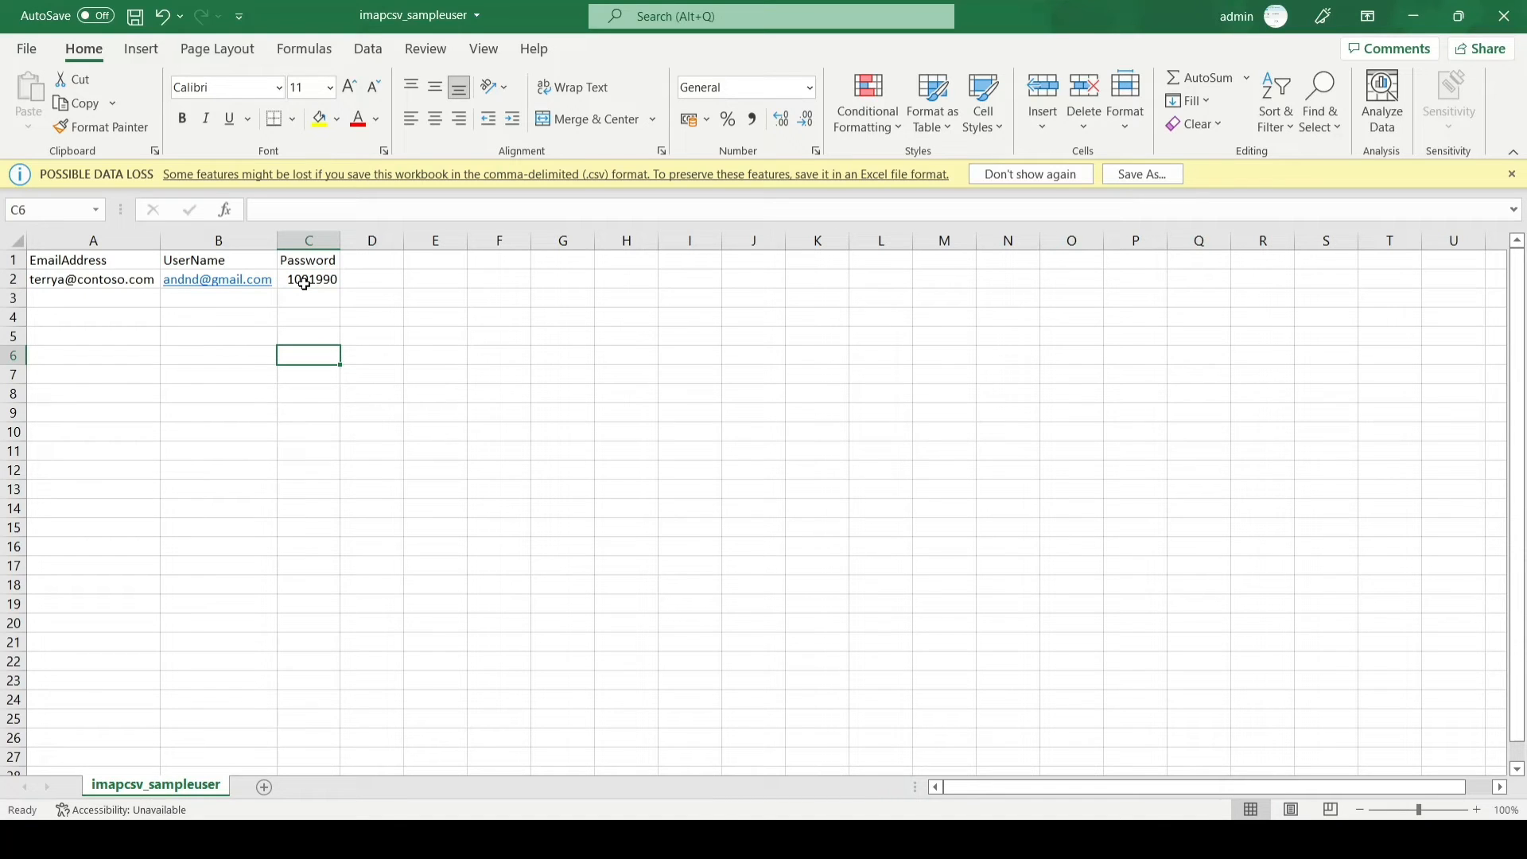
{"action": "key", "text": "Up"}
{"action": "key", "text": "Up"}
{"action": "key", "text": "Up"}
{"action": "key", "text": "Up"}
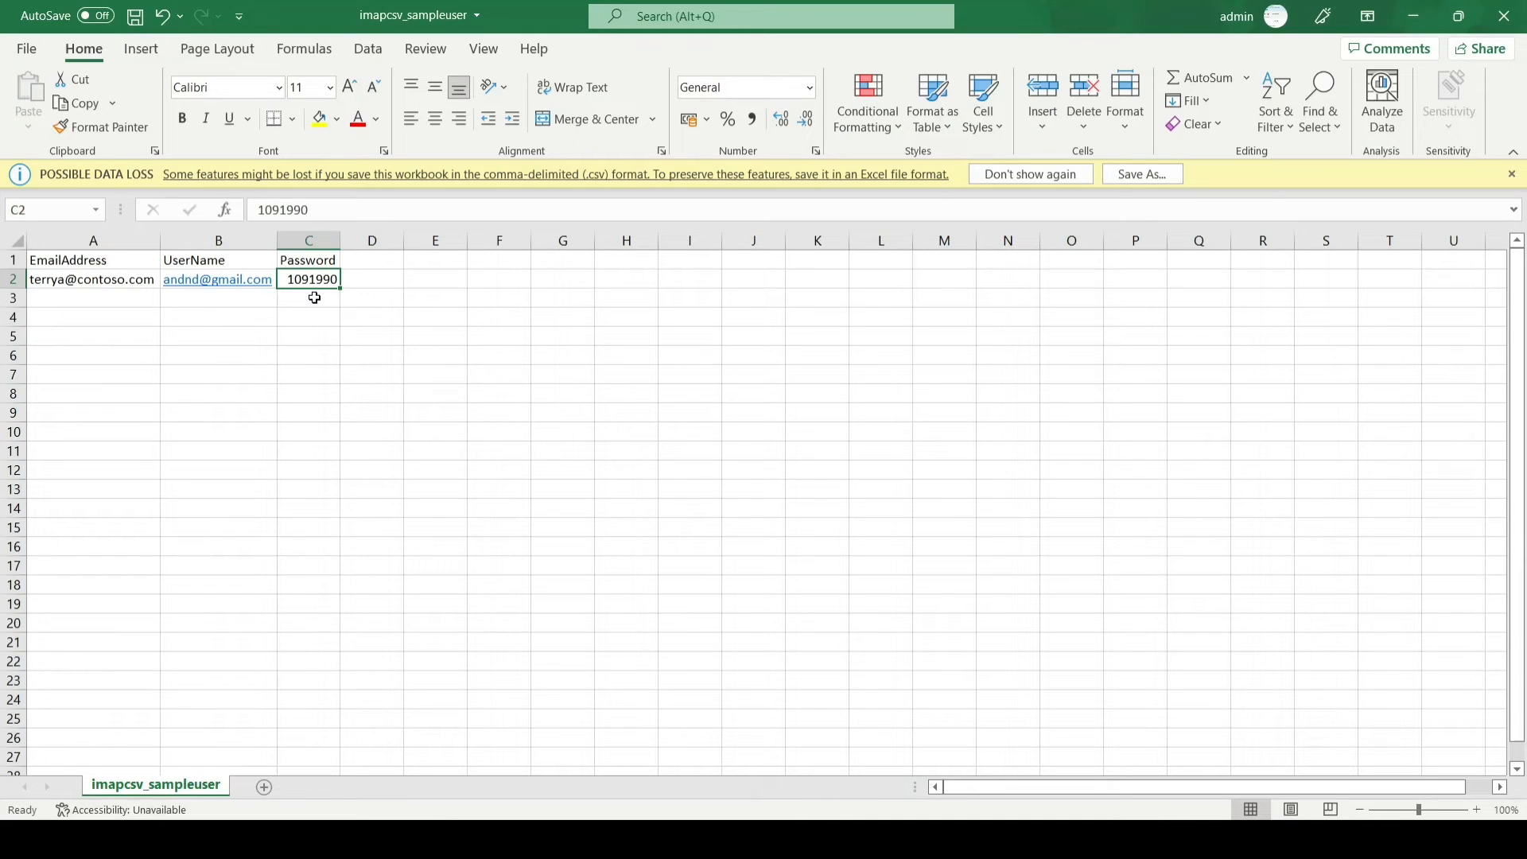
{"action": "left_click", "coordinate": [315, 298]}
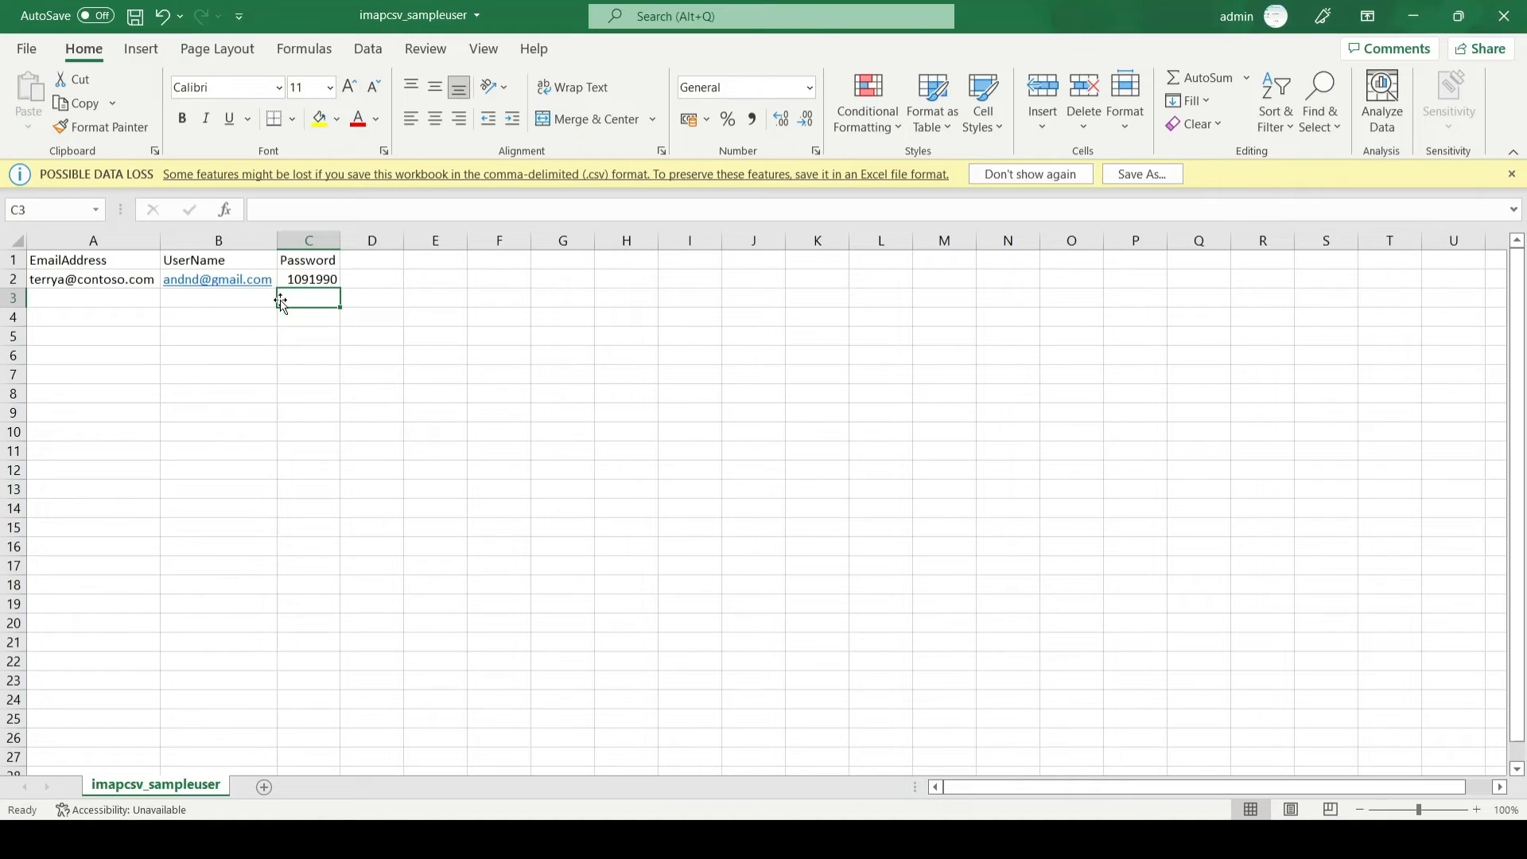
{"action": "left_click", "coordinate": [231, 319]}
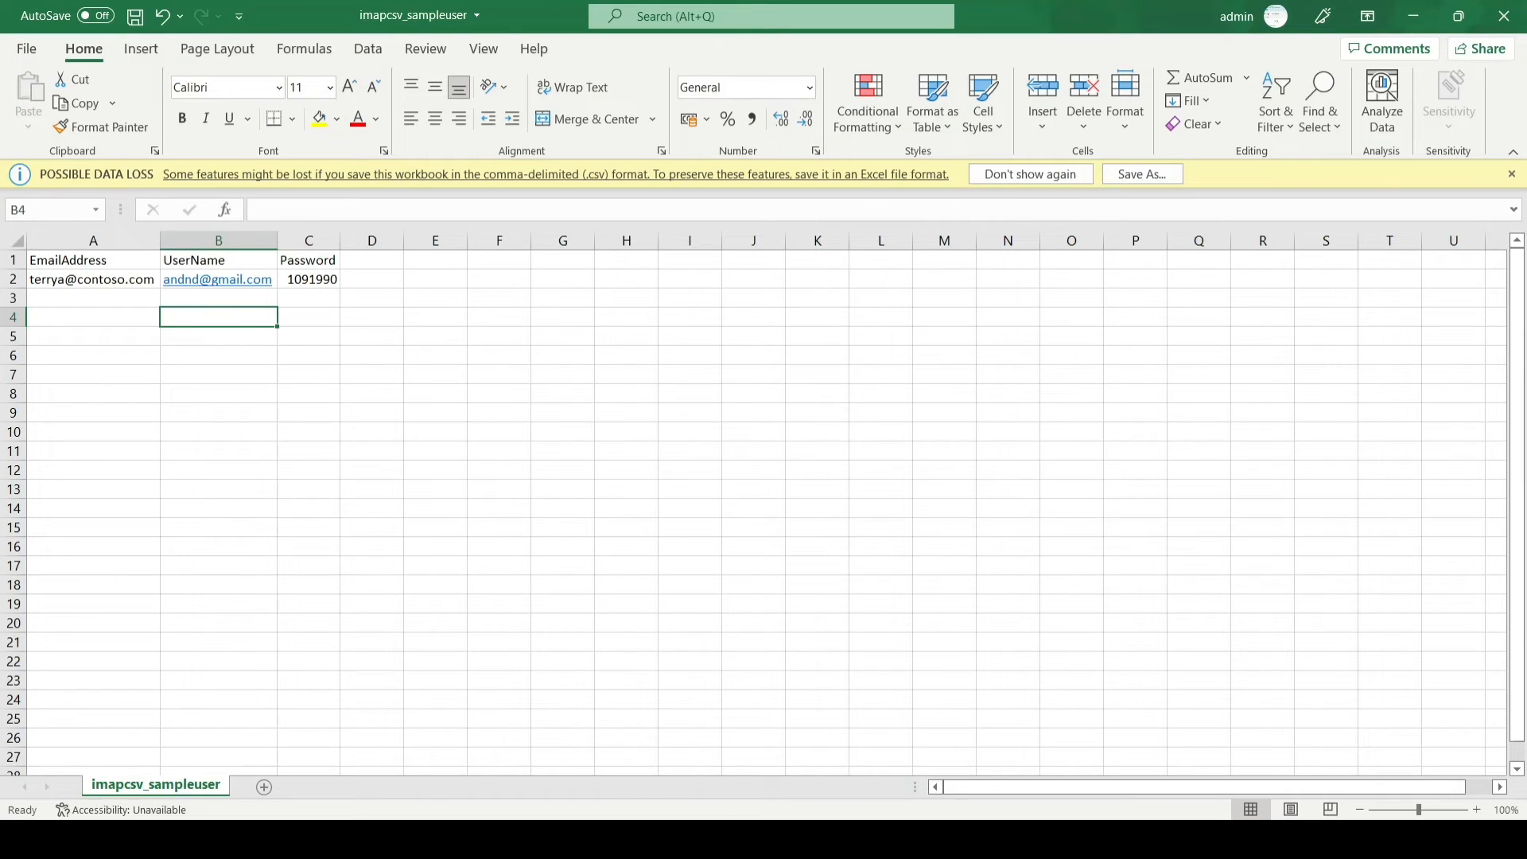
Step: Back in Exchange admin center, browse for the CSV file under Migrate from CSV file
{"action": "mouse_move", "coordinate": [665, 836]}
{"action": "left_click", "coordinate": [686, 792]}
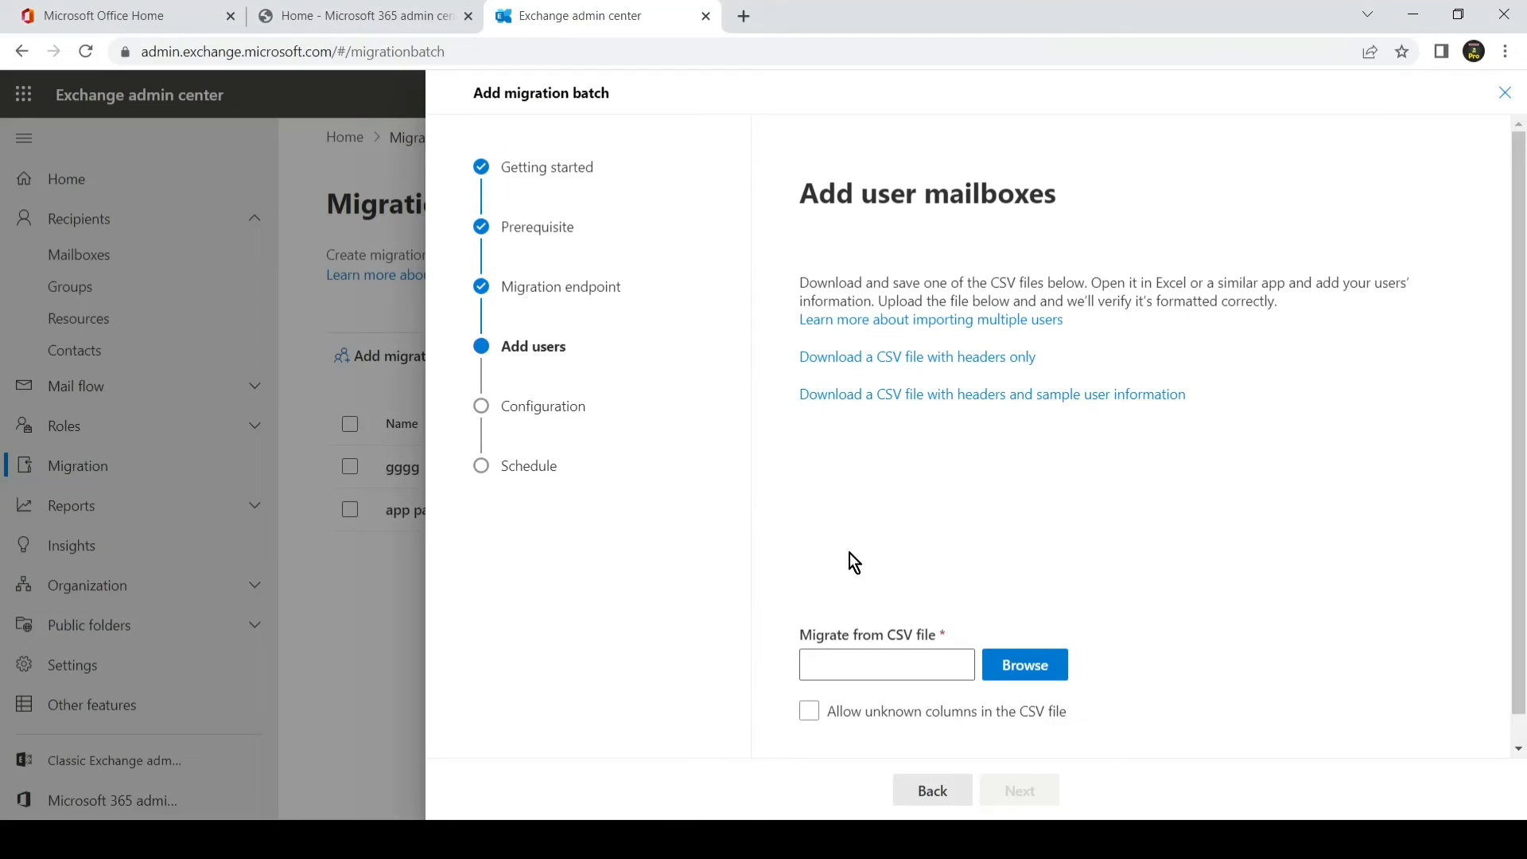
{"action": "scroll", "coordinate": [939, 525], "scroll_direction": "down", "scroll_amount": 1}
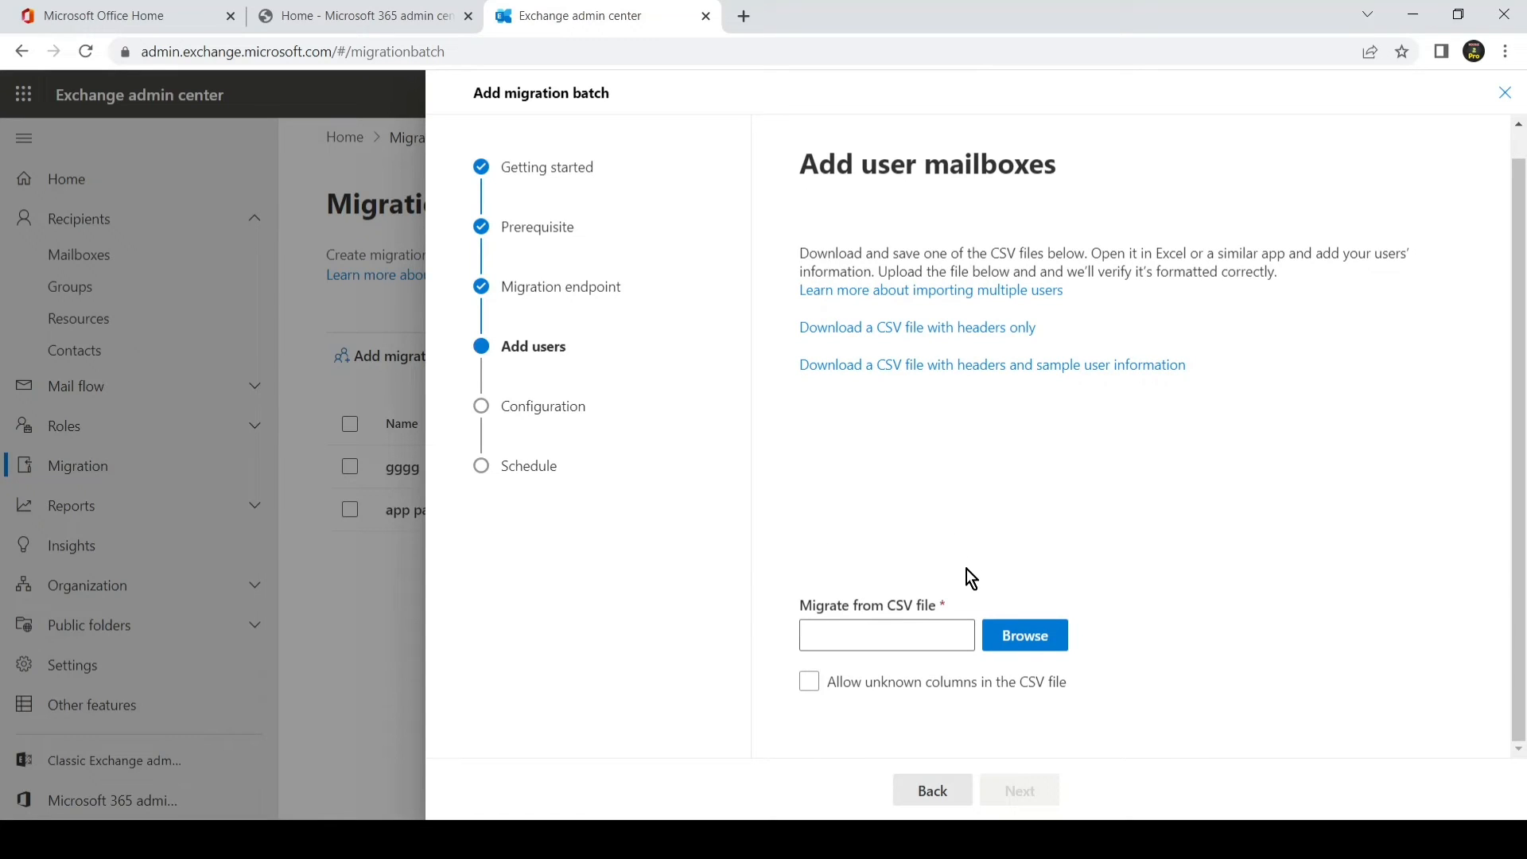
{"action": "left_click", "coordinate": [1008, 632]}
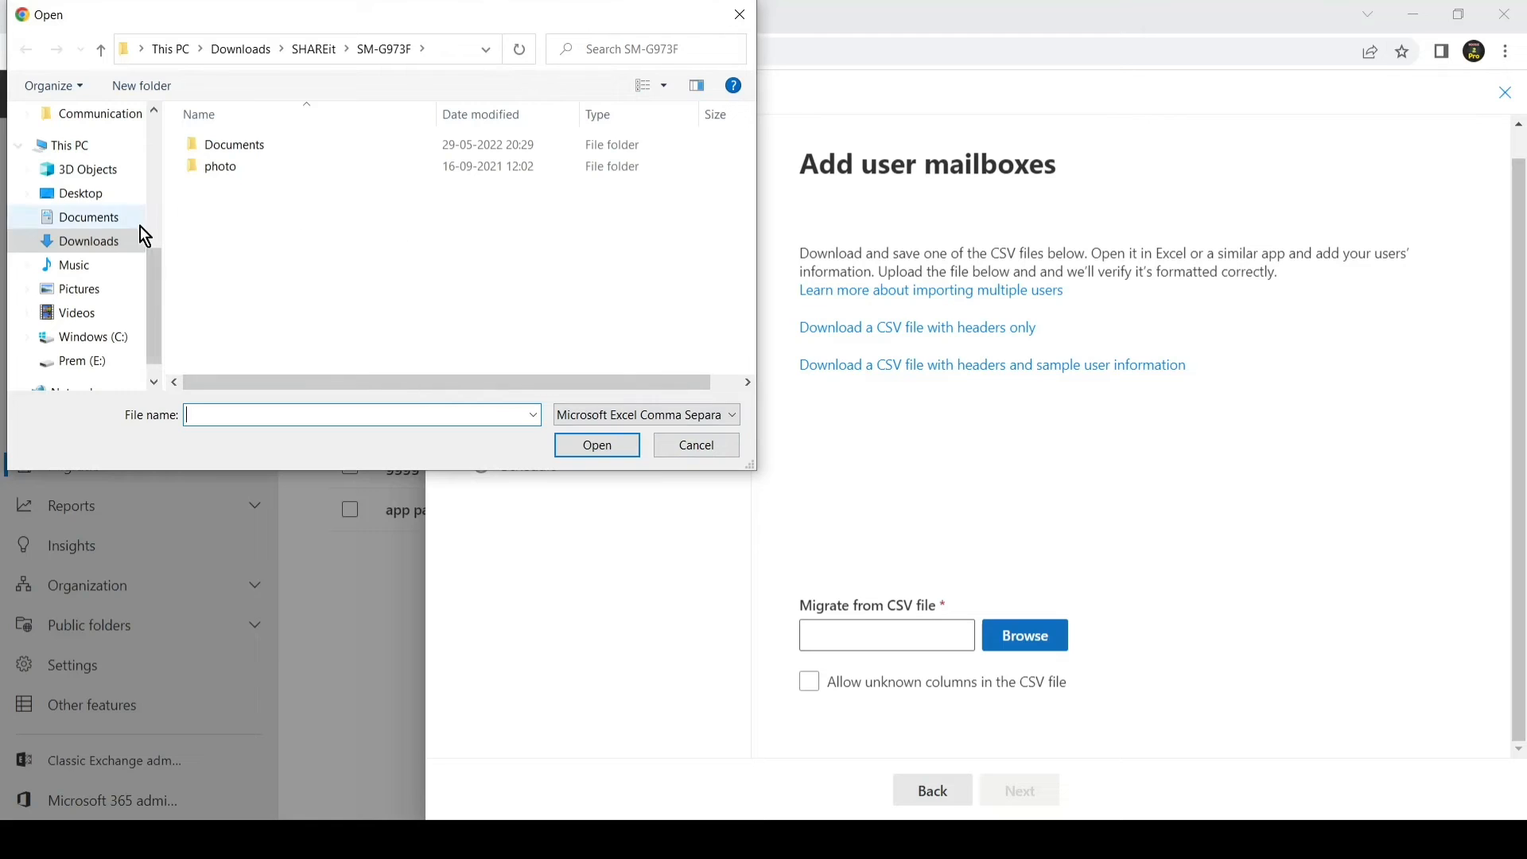
Step: Upload imapcsv_sampleuser.csv from Downloads as the user list (2 successful users), then bring Excel forward
{"action": "left_click", "coordinate": [124, 239]}
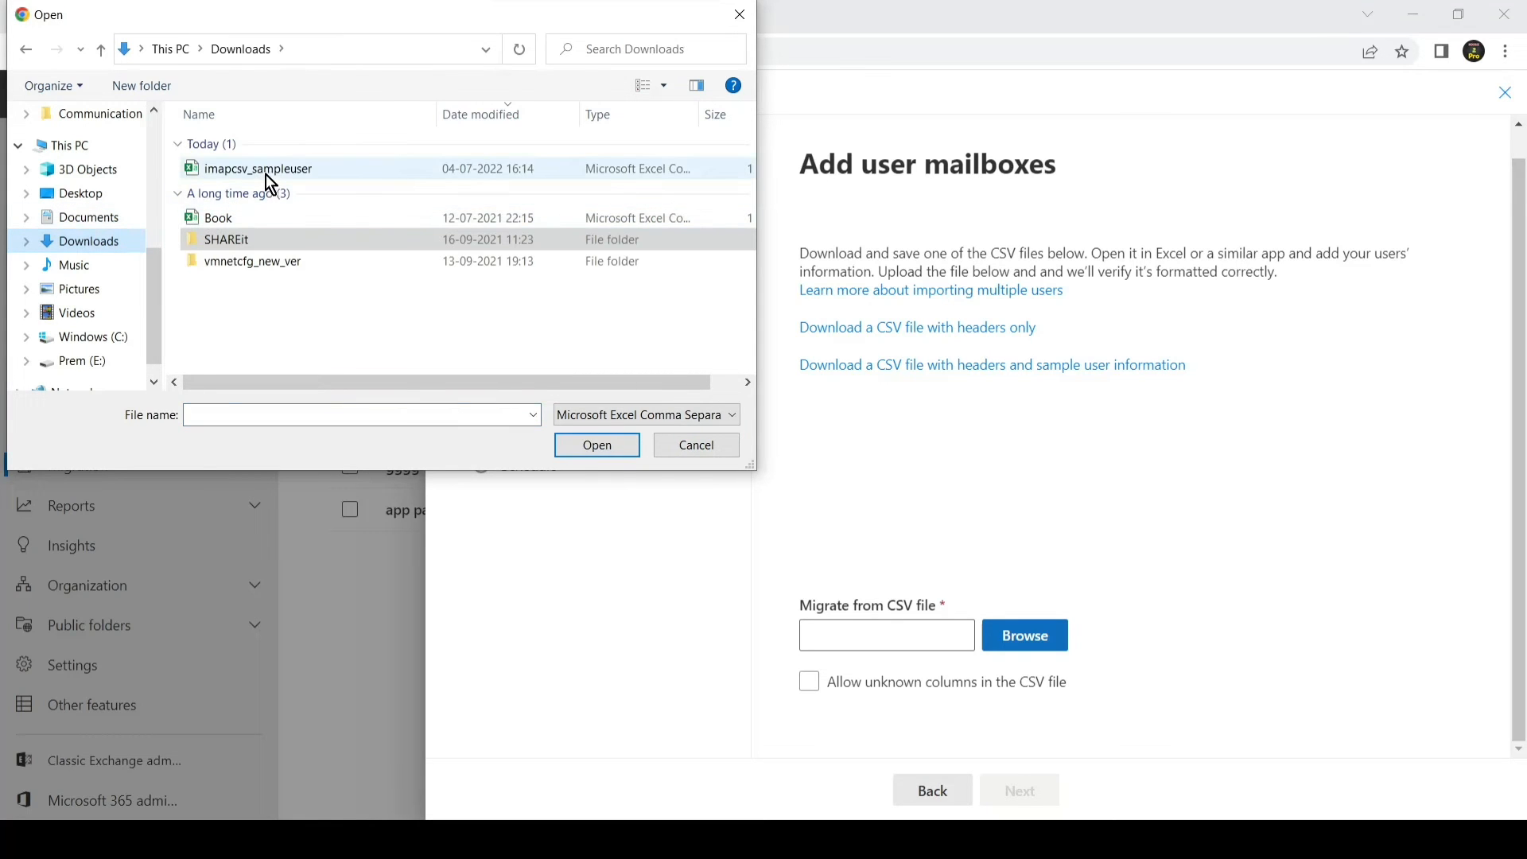
{"action": "left_click", "coordinate": [267, 172]}
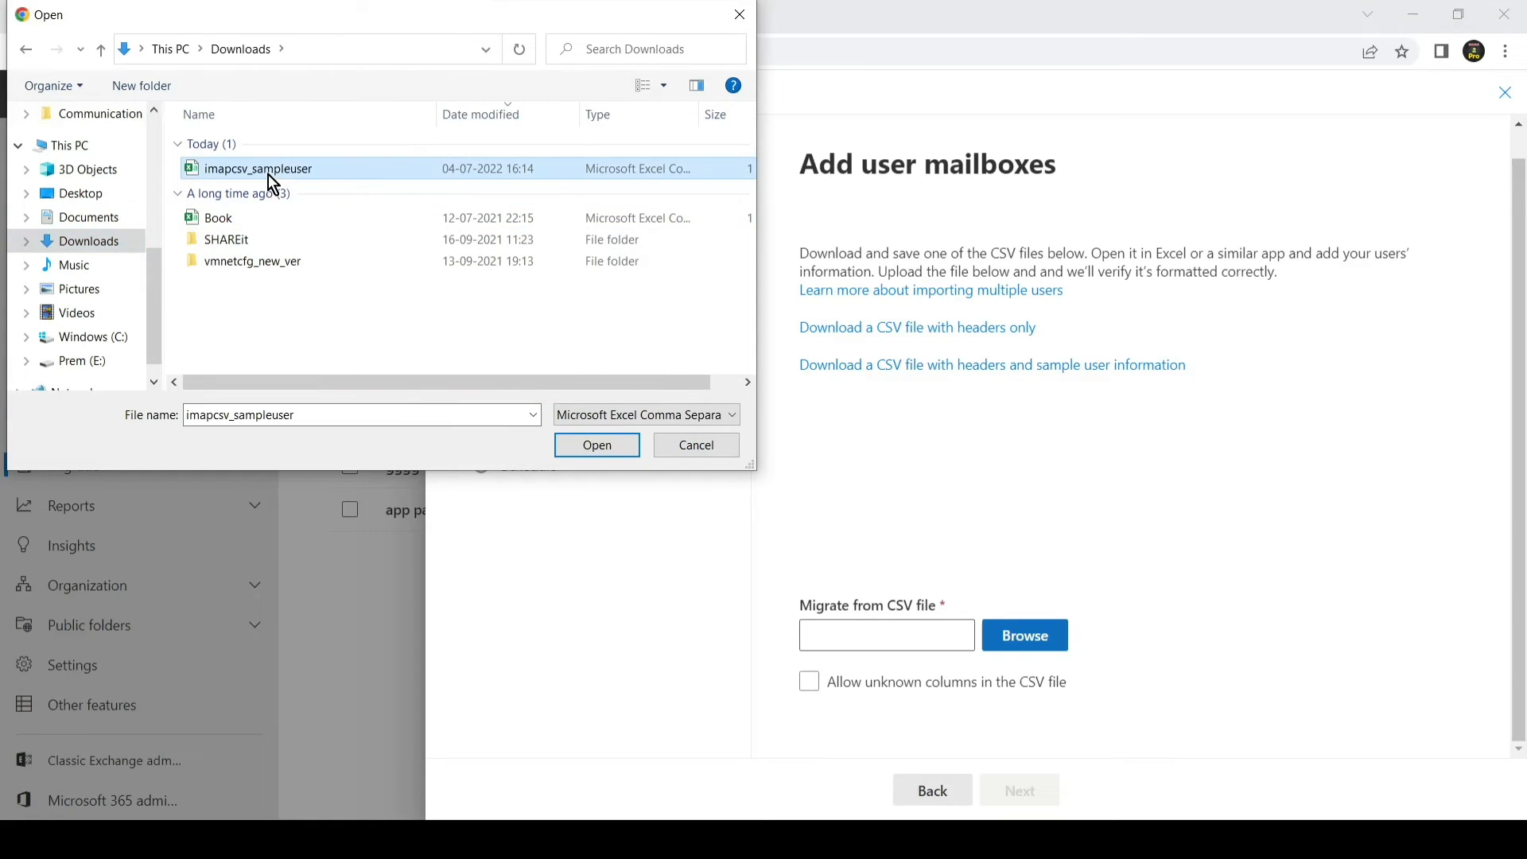
{"action": "left_click", "coordinate": [579, 442]}
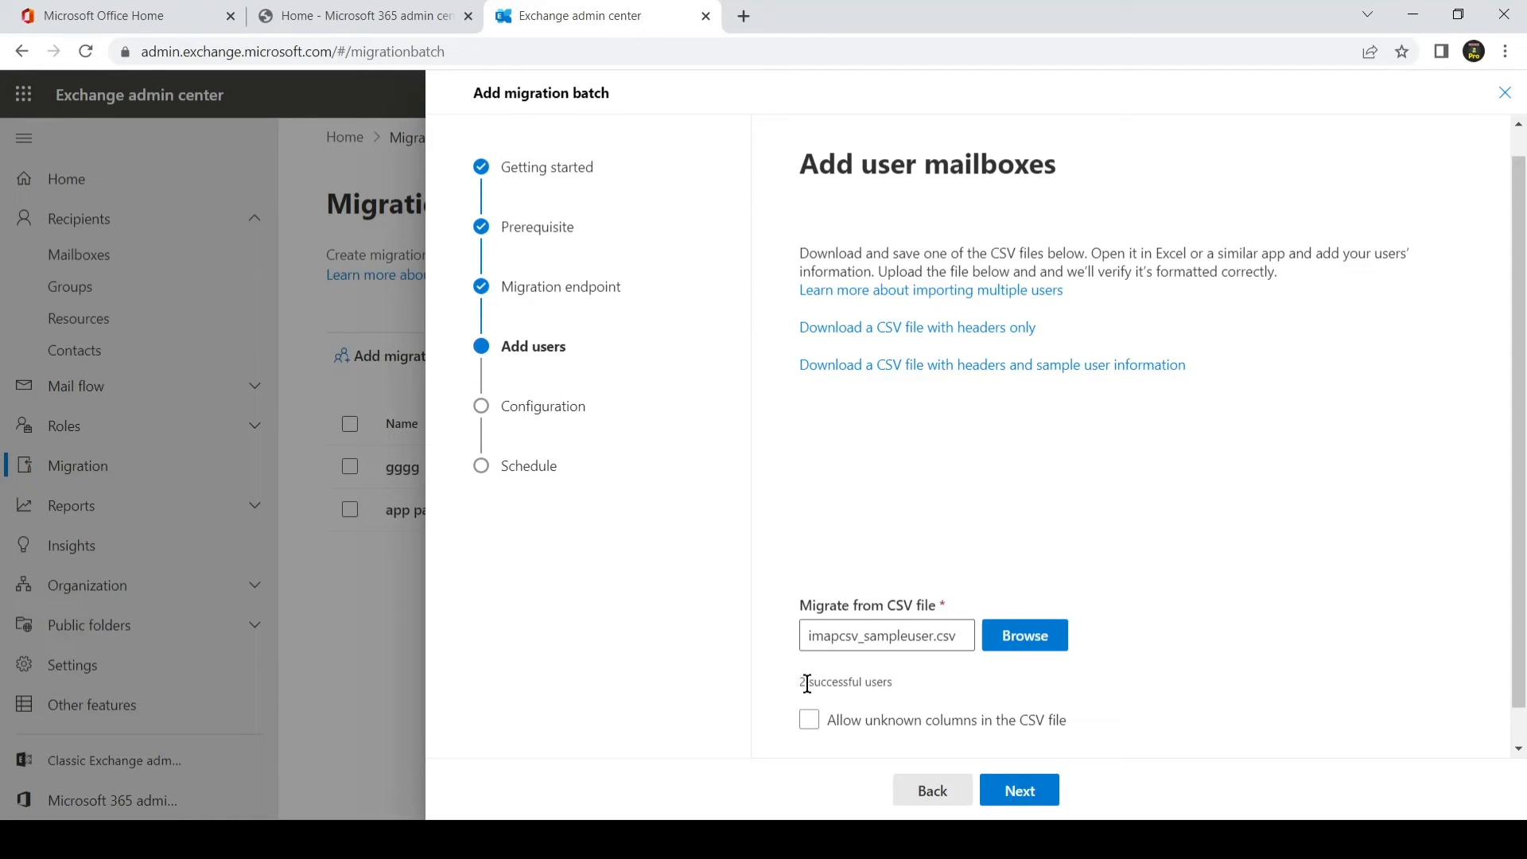
{"action": "left_click_drag", "start_coordinate": [805, 682], "coordinate": [876, 684]}
{"action": "left_click", "coordinate": [756, 840]}
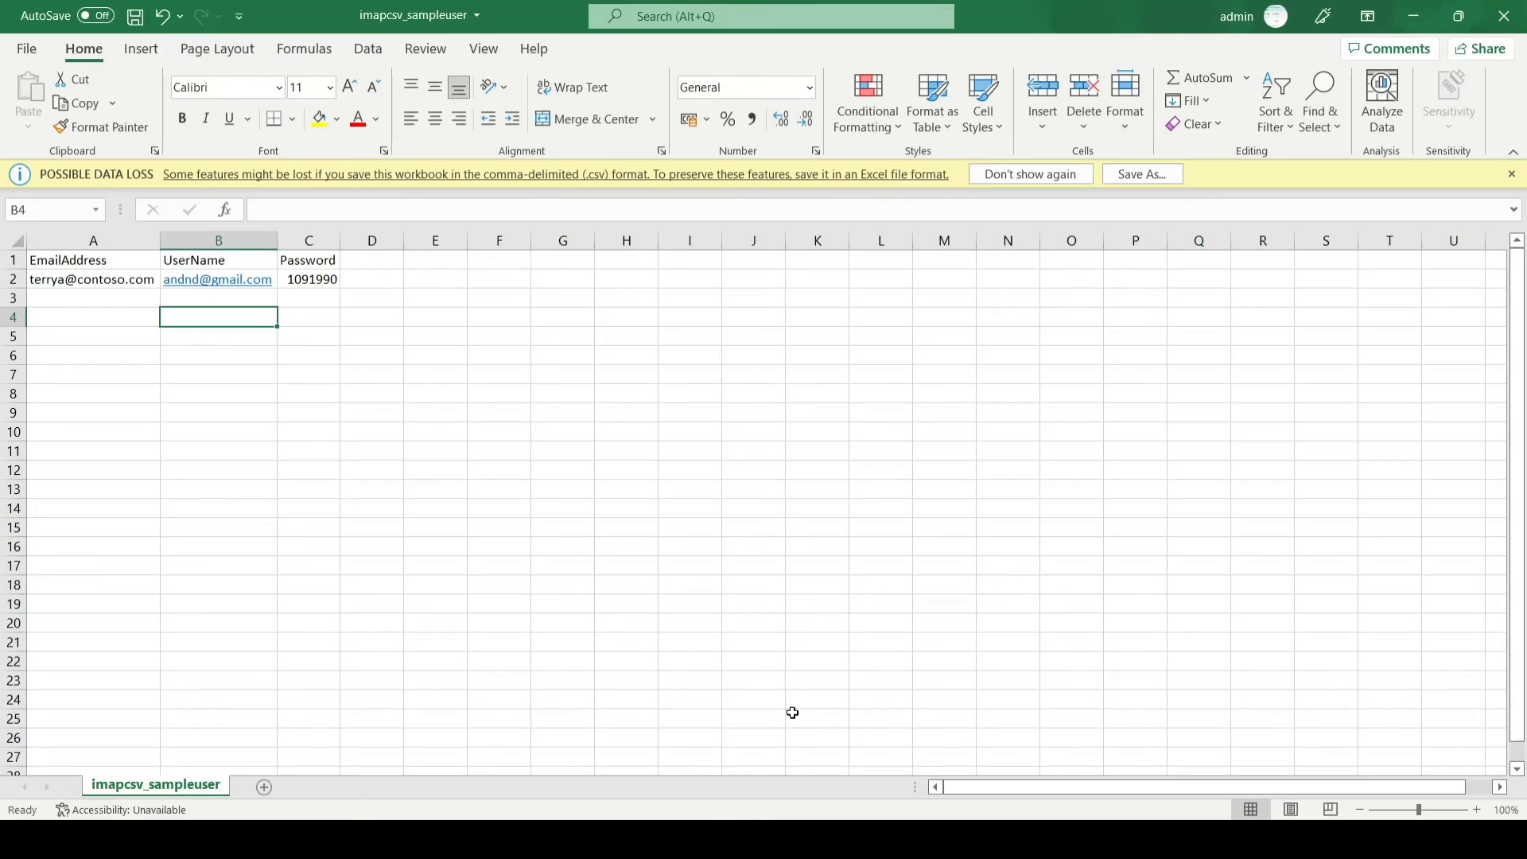
Step: Save imapcsv_sampleuser in Excel and go back to the Add user mailboxes step
{"action": "left_click", "coordinate": [133, 17]}
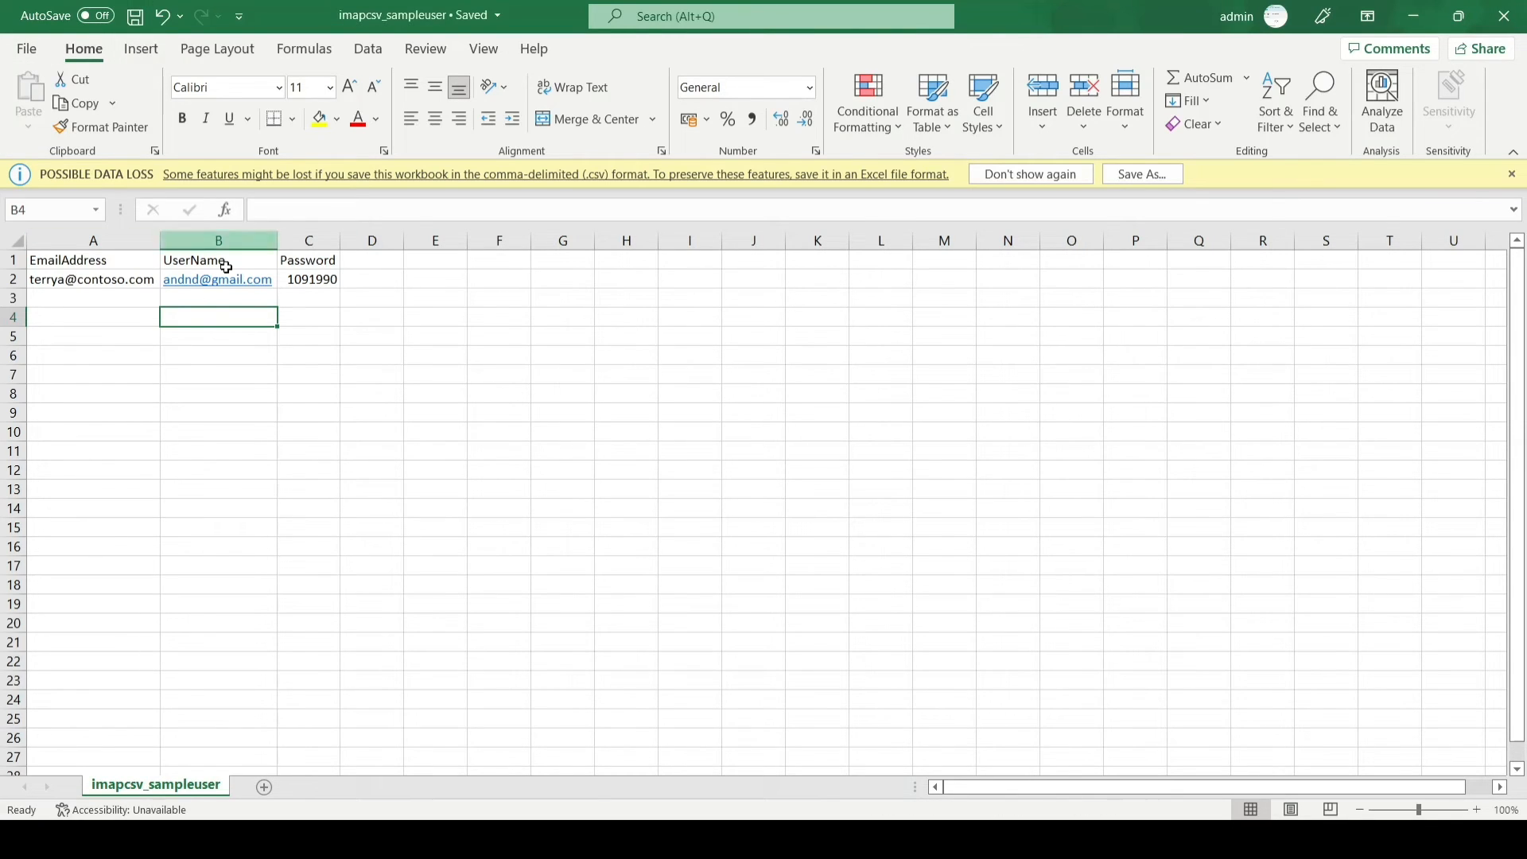
{"action": "left_click", "coordinate": [13, 279]}
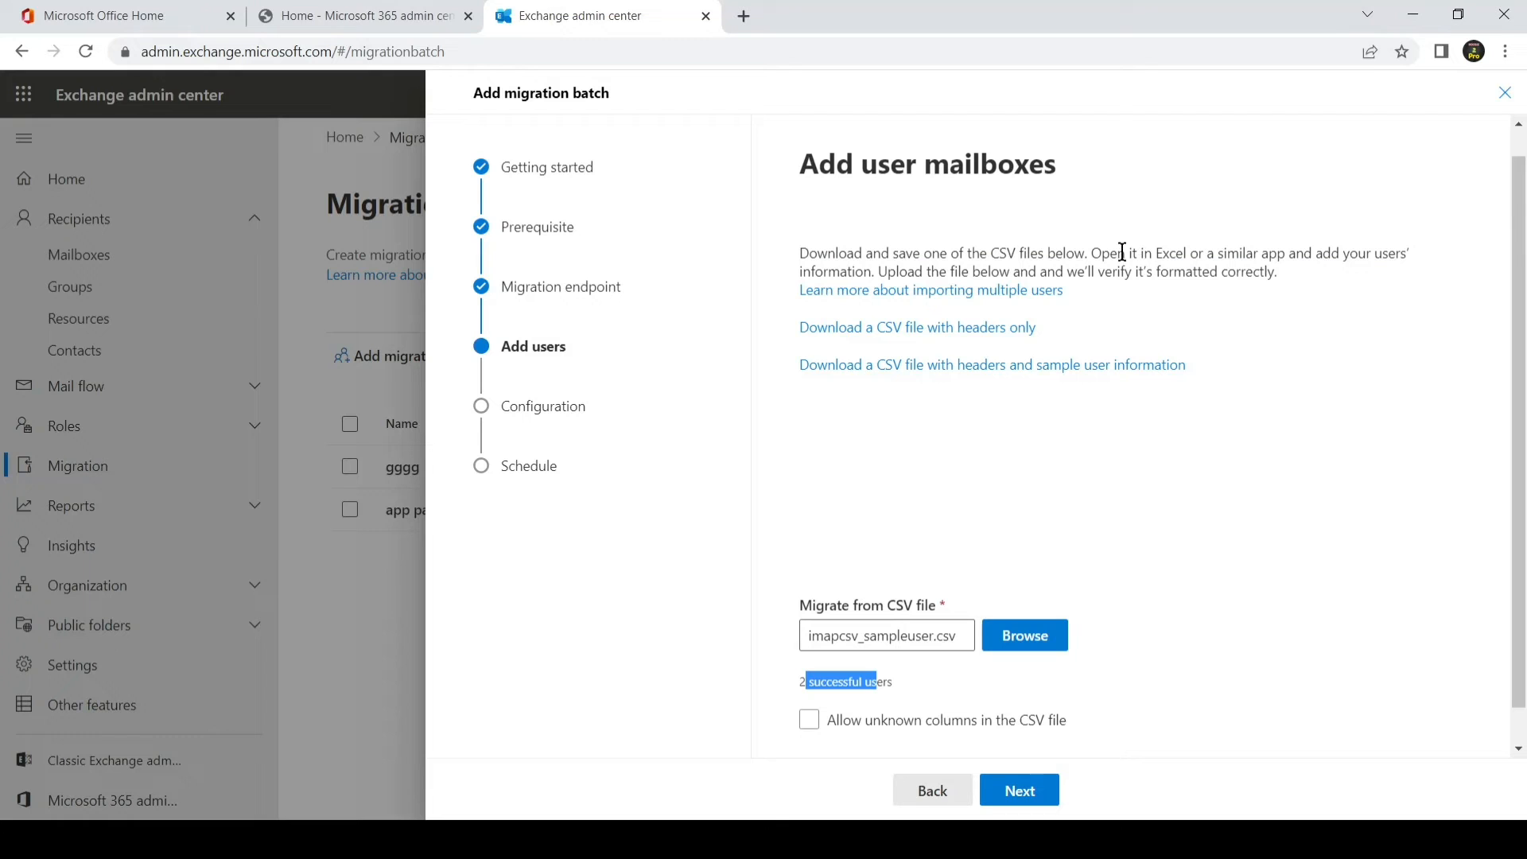
Step: Re-upload the saved imapcsv_sampleuser.csv and advance to the configuration settings step
{"action": "left_click", "coordinate": [1004, 622]}
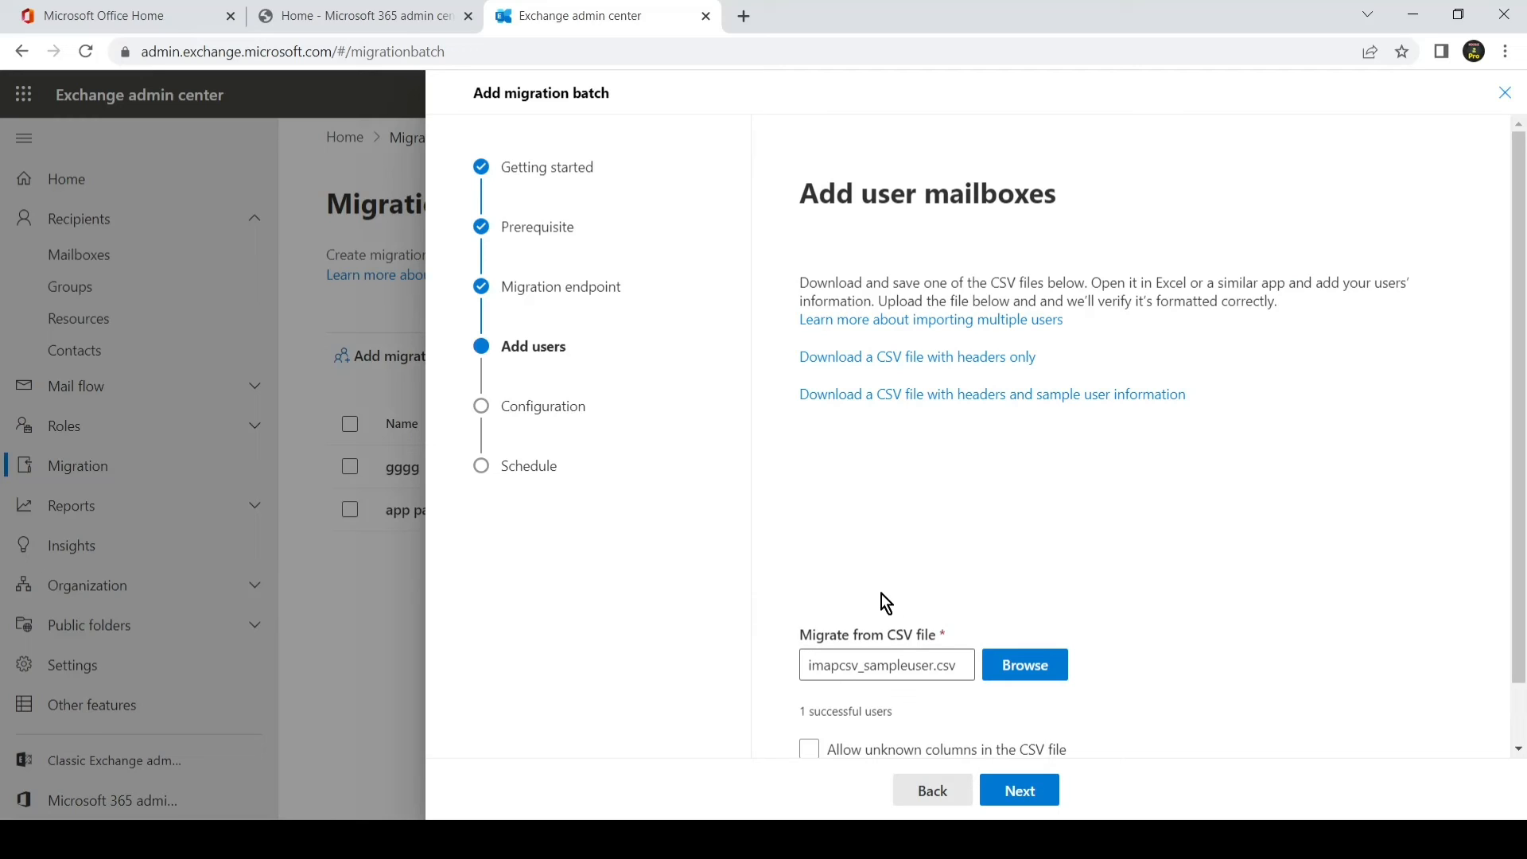
{"action": "scroll", "coordinate": [891, 597], "scroll_direction": "down", "scroll_amount": 2}
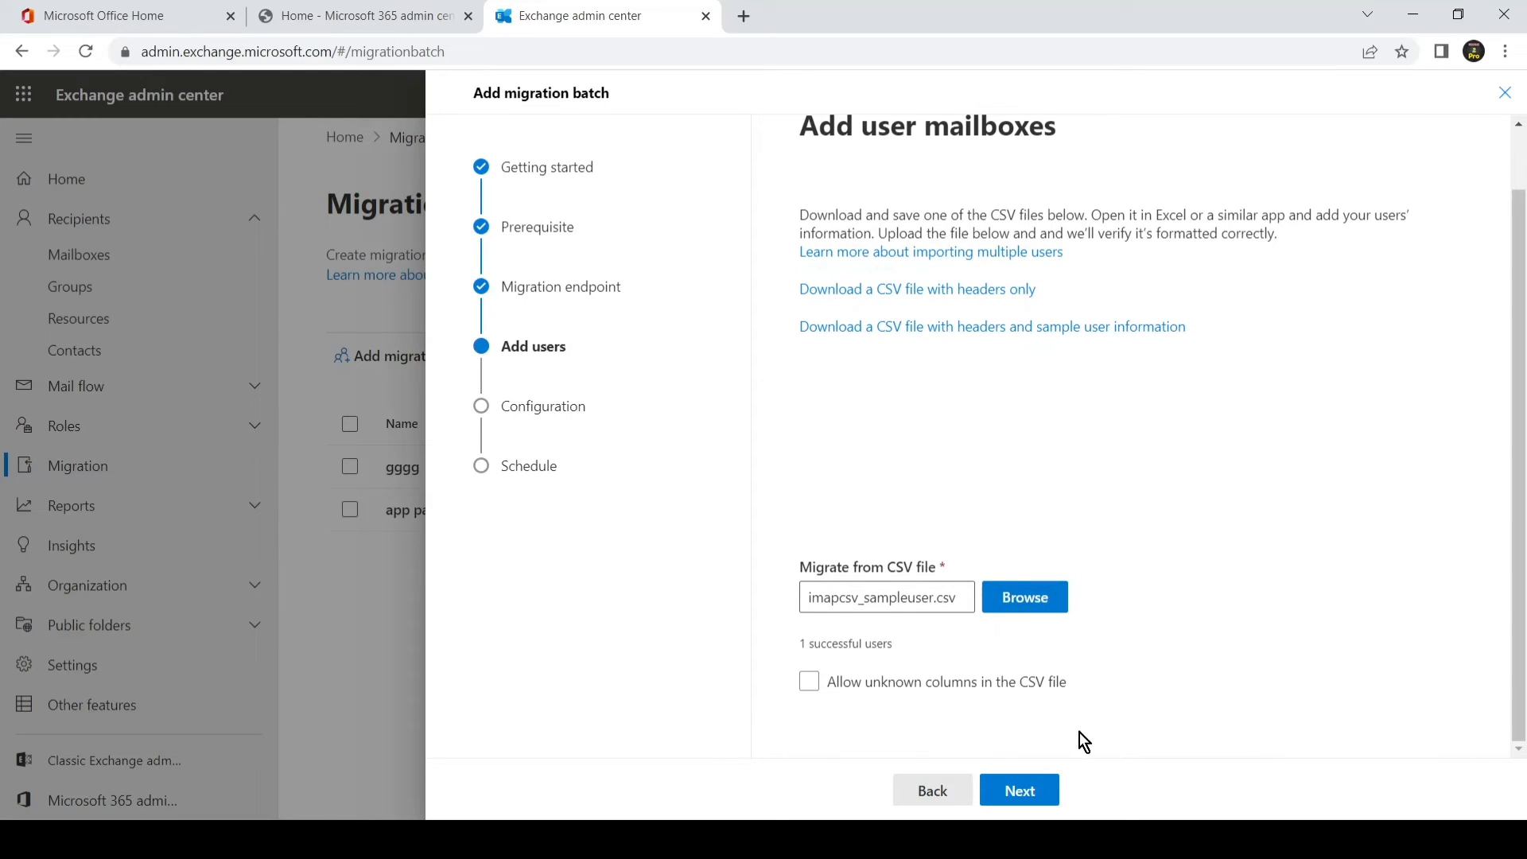
{"action": "left_click", "coordinate": [1024, 794]}
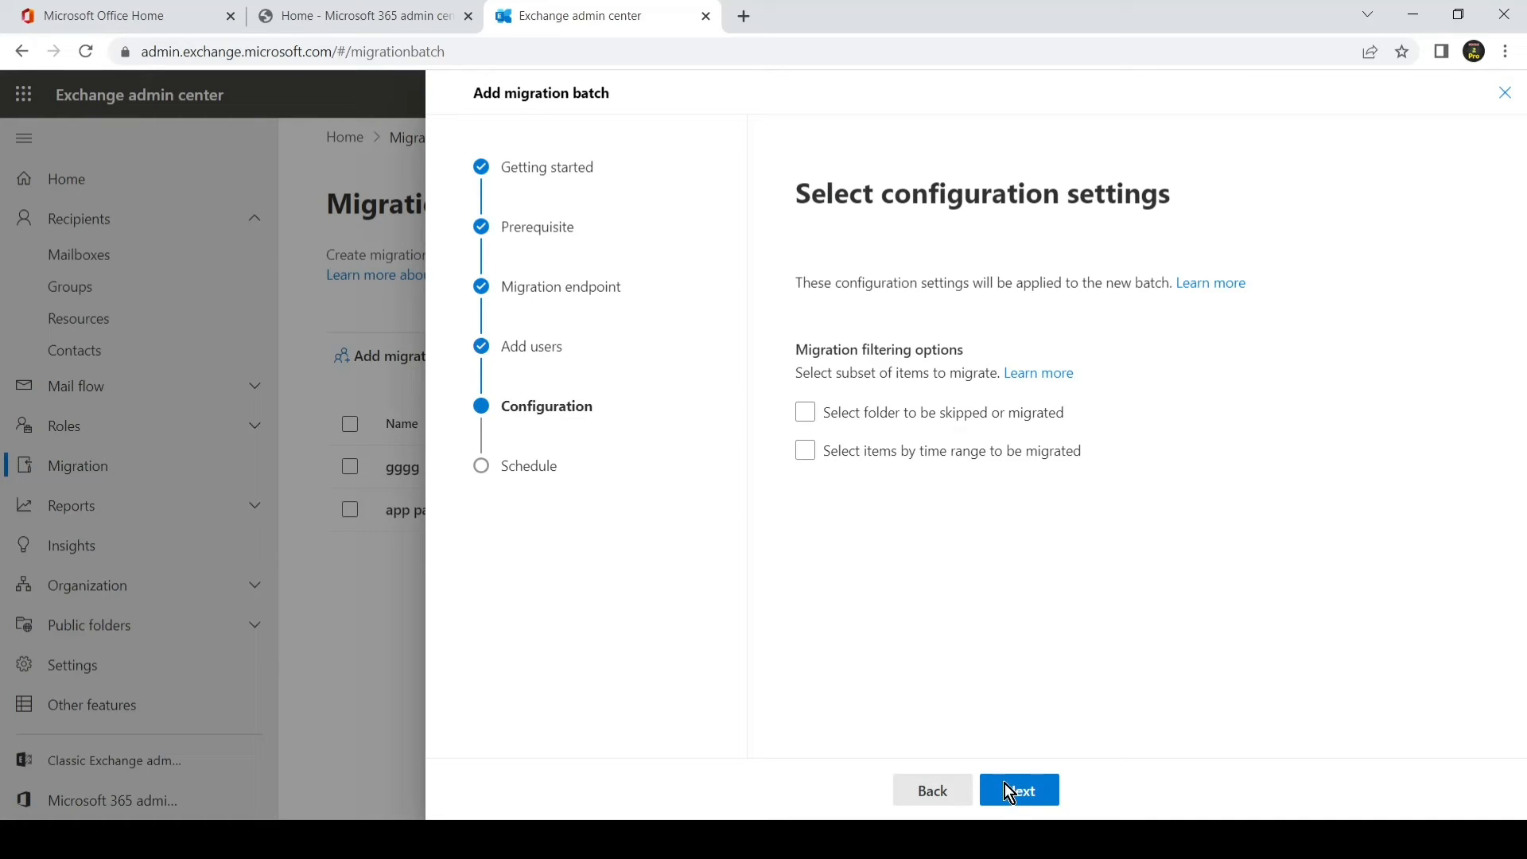
Step: Keep 'Automatically start the batch' on the Schedule step and save to create the batch
{"action": "left_click", "coordinate": [1015, 802]}
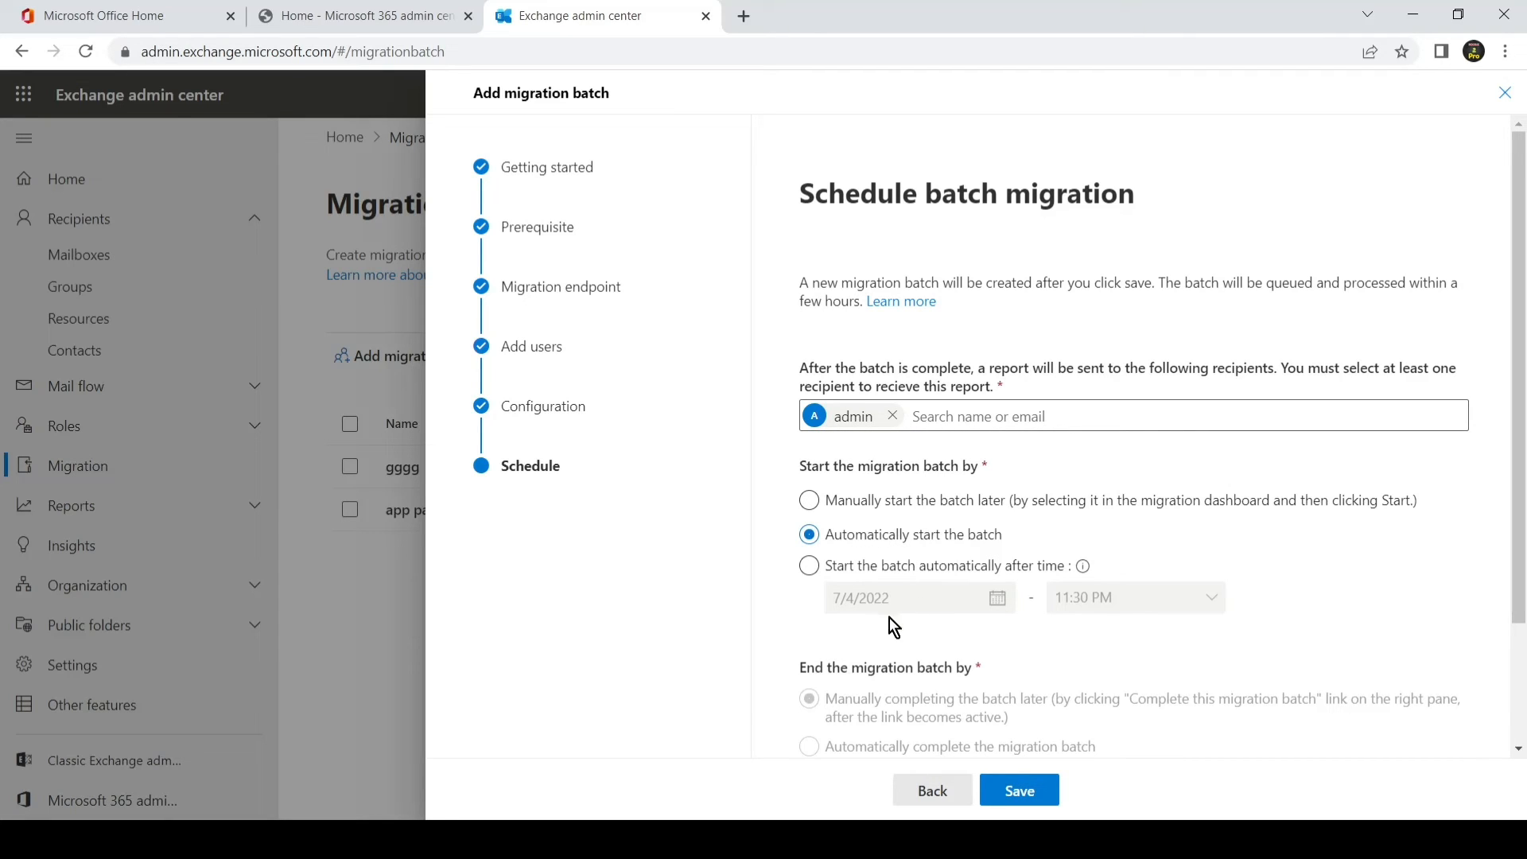
{"action": "scroll", "coordinate": [1015, 576], "scroll_direction": "down", "scroll_amount": 2}
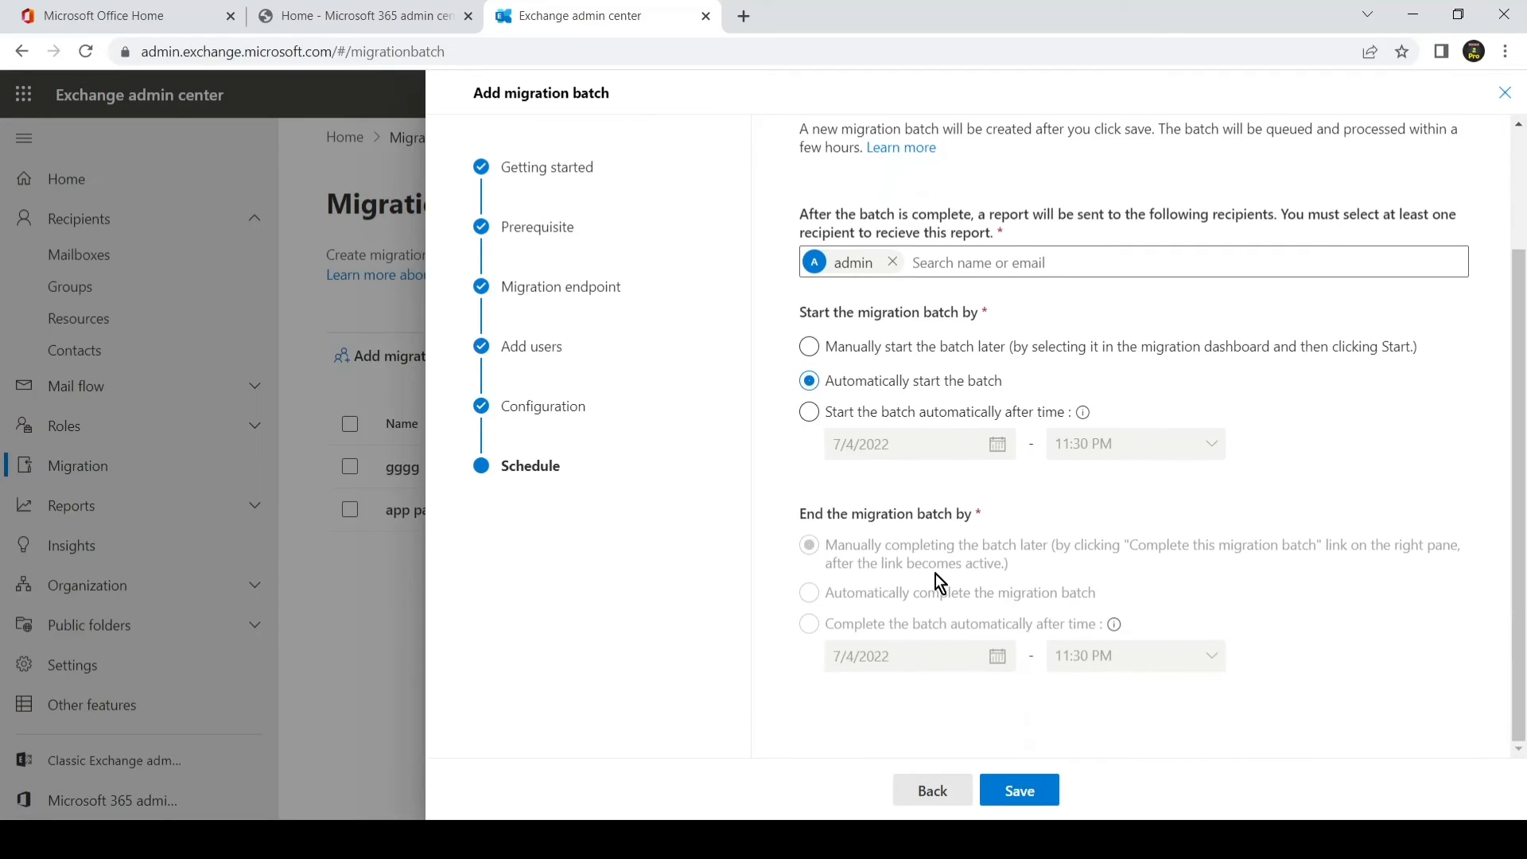
{"action": "left_click", "coordinate": [1018, 796]}
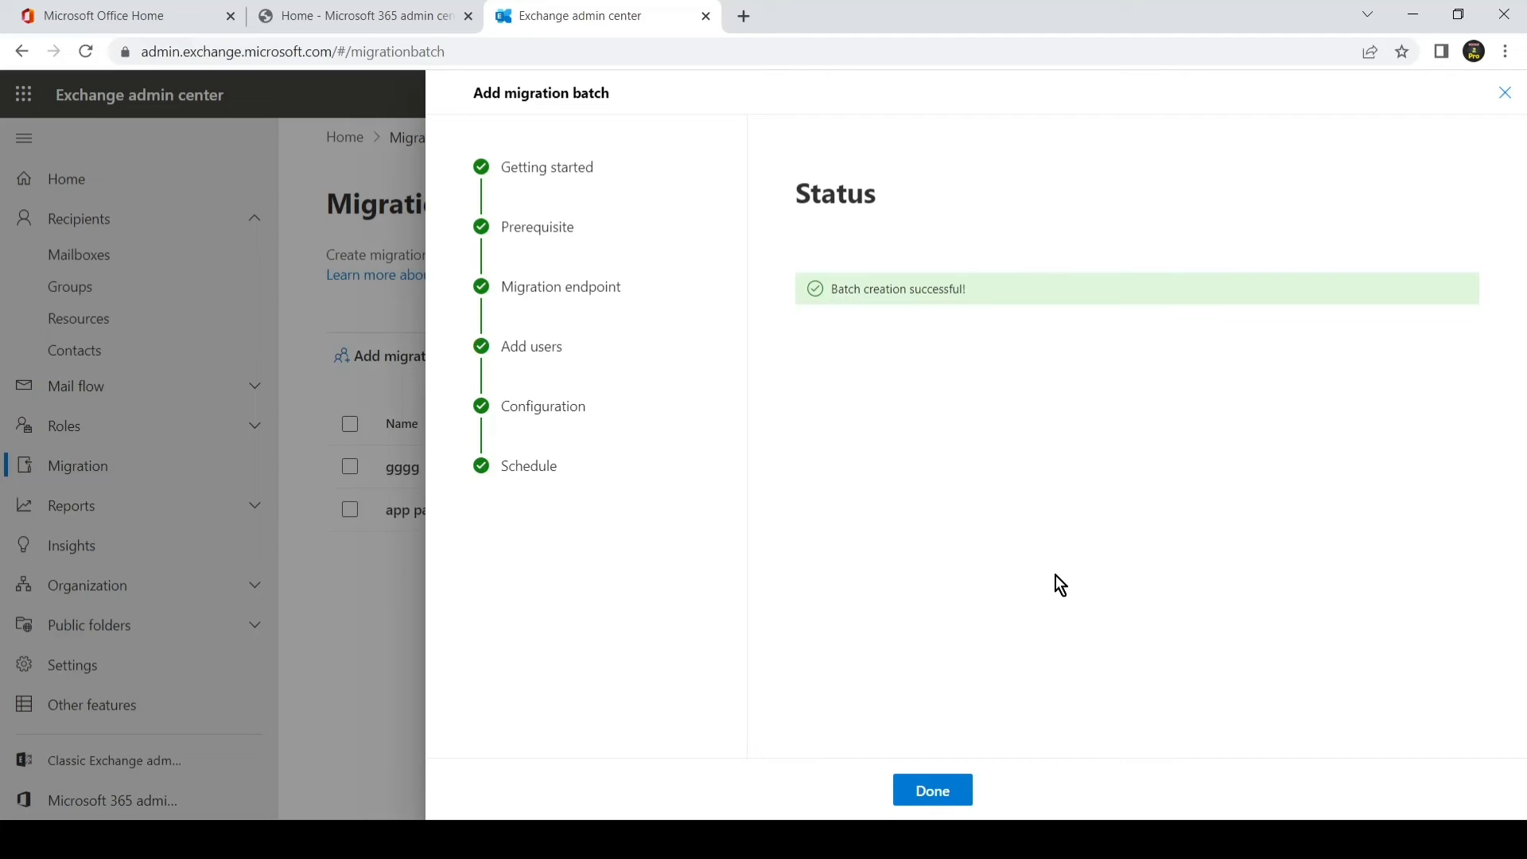
Step: Finish the wizard, dismiss the survey popup, and switch to the CSV in Excel
{"action": "left_click", "coordinate": [952, 793]}
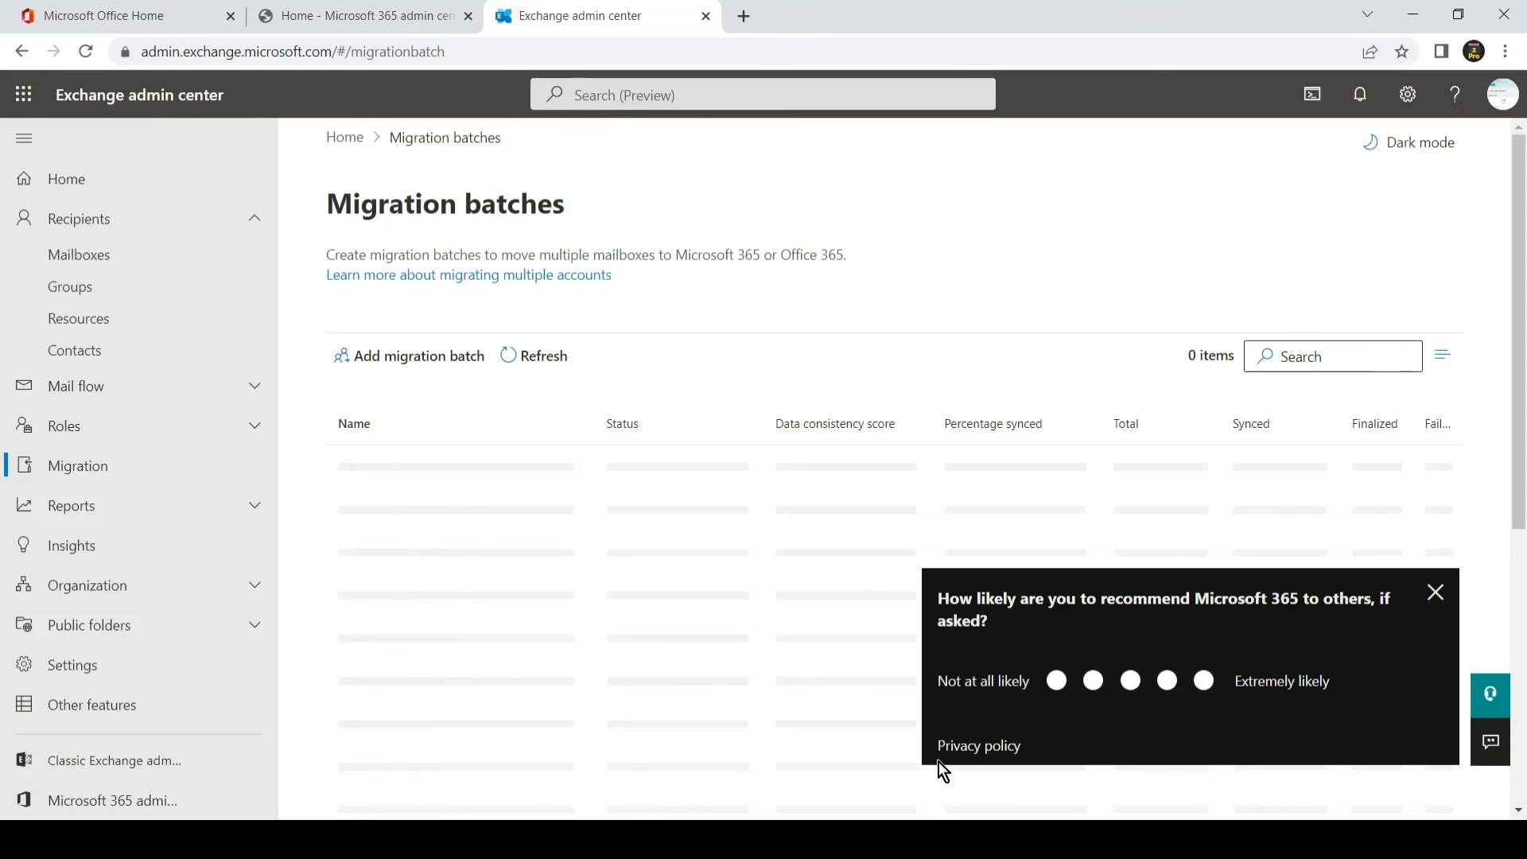
{"action": "left_click", "coordinate": [1434, 595]}
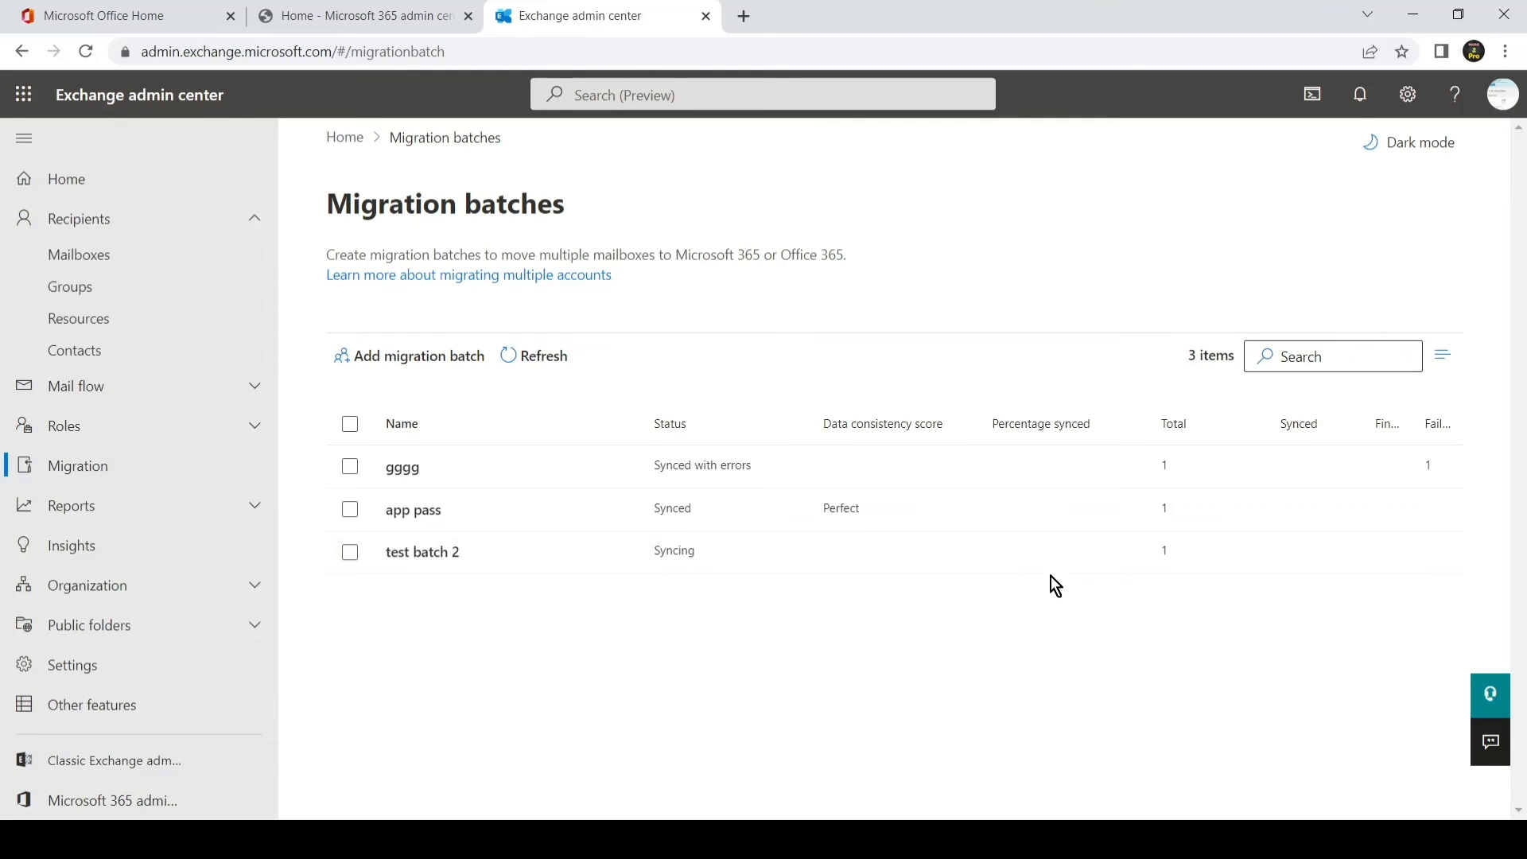
{"action": "left_click", "coordinate": [698, 839]}
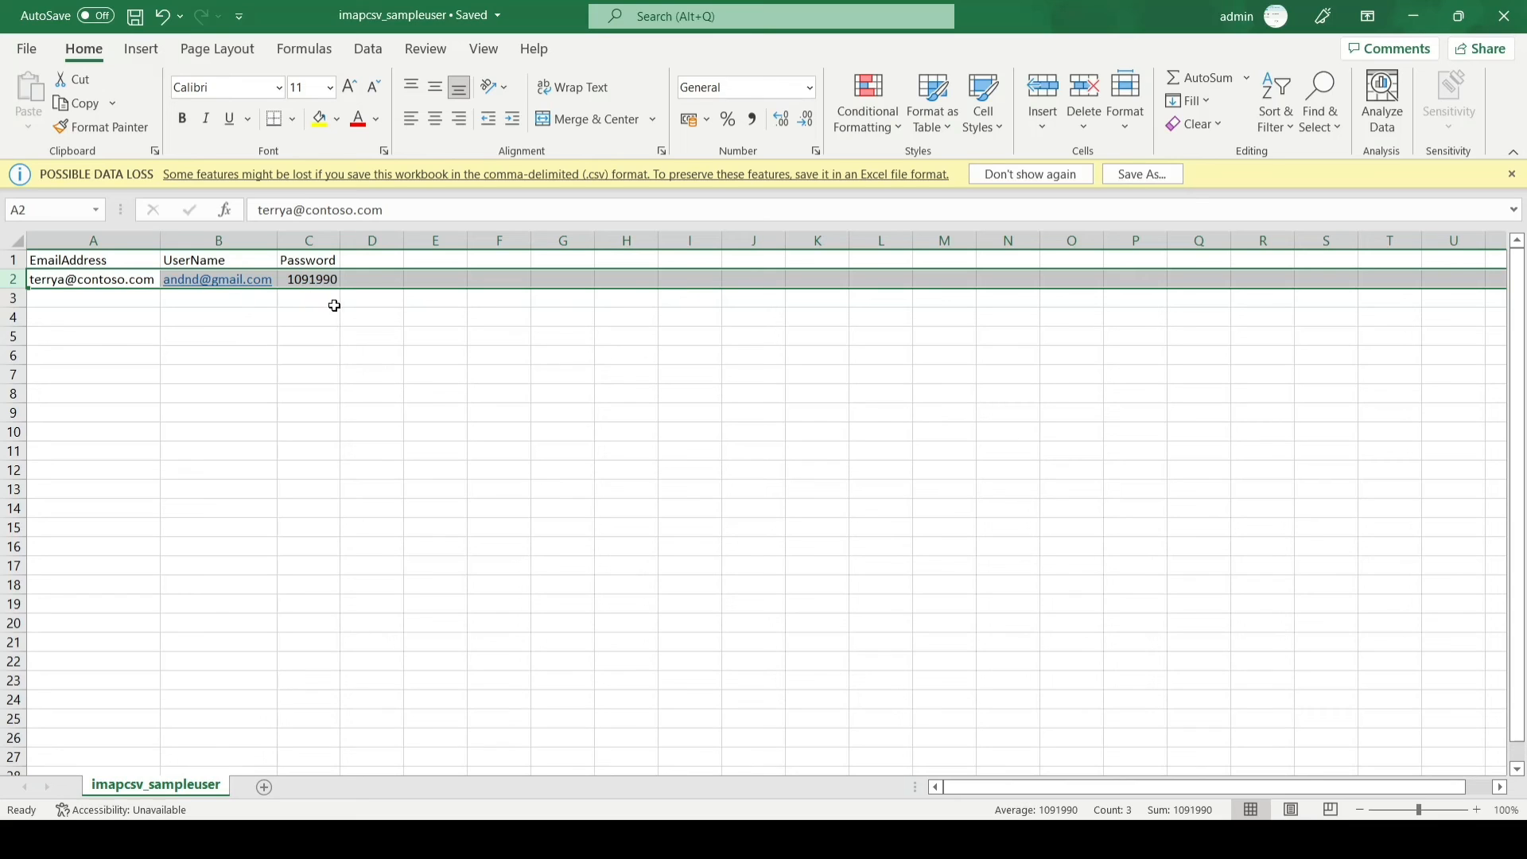
Step: Switch from Excel back to the Migration batches list showing test batch 2 Syncing
{"action": "key", "text": "alt+Tab"}
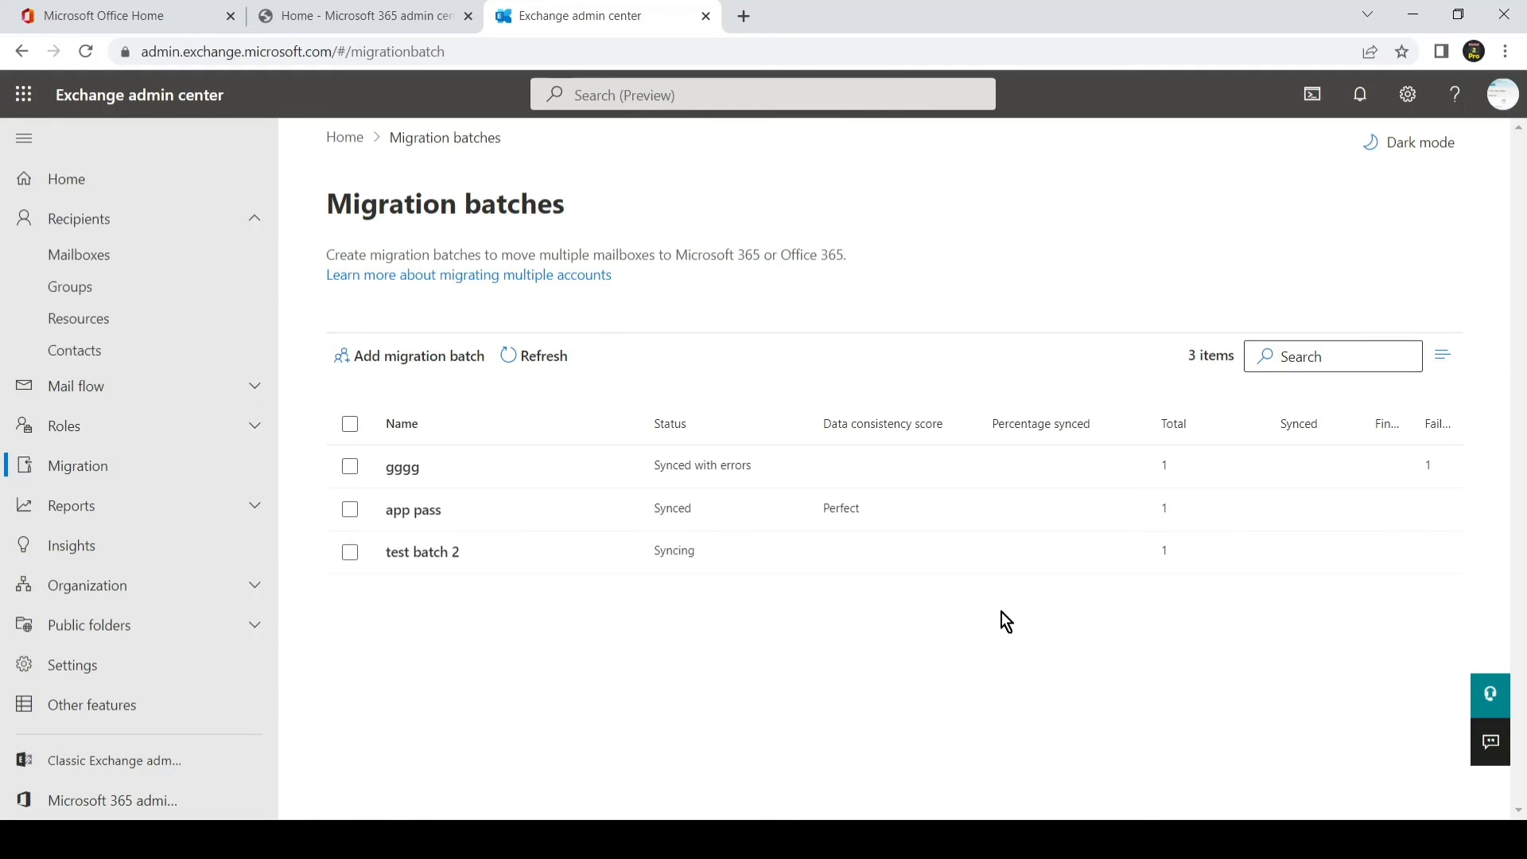
Step: Open test batch 2 and view its mailbox list, showing the single user Failed
{"action": "left_click", "coordinate": [423, 551]}
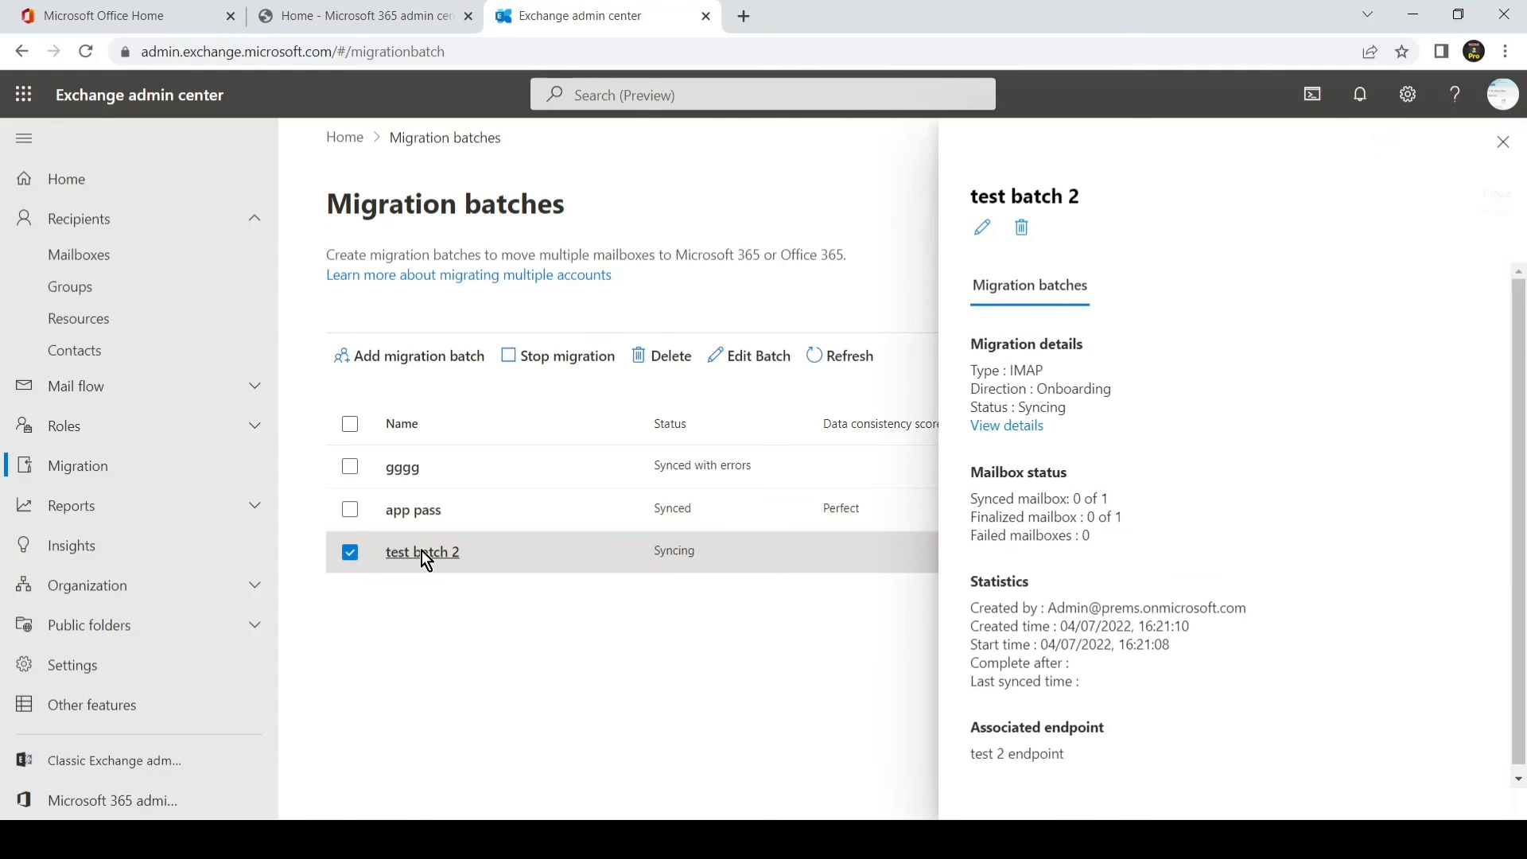
{"action": "left_click", "coordinate": [1010, 431]}
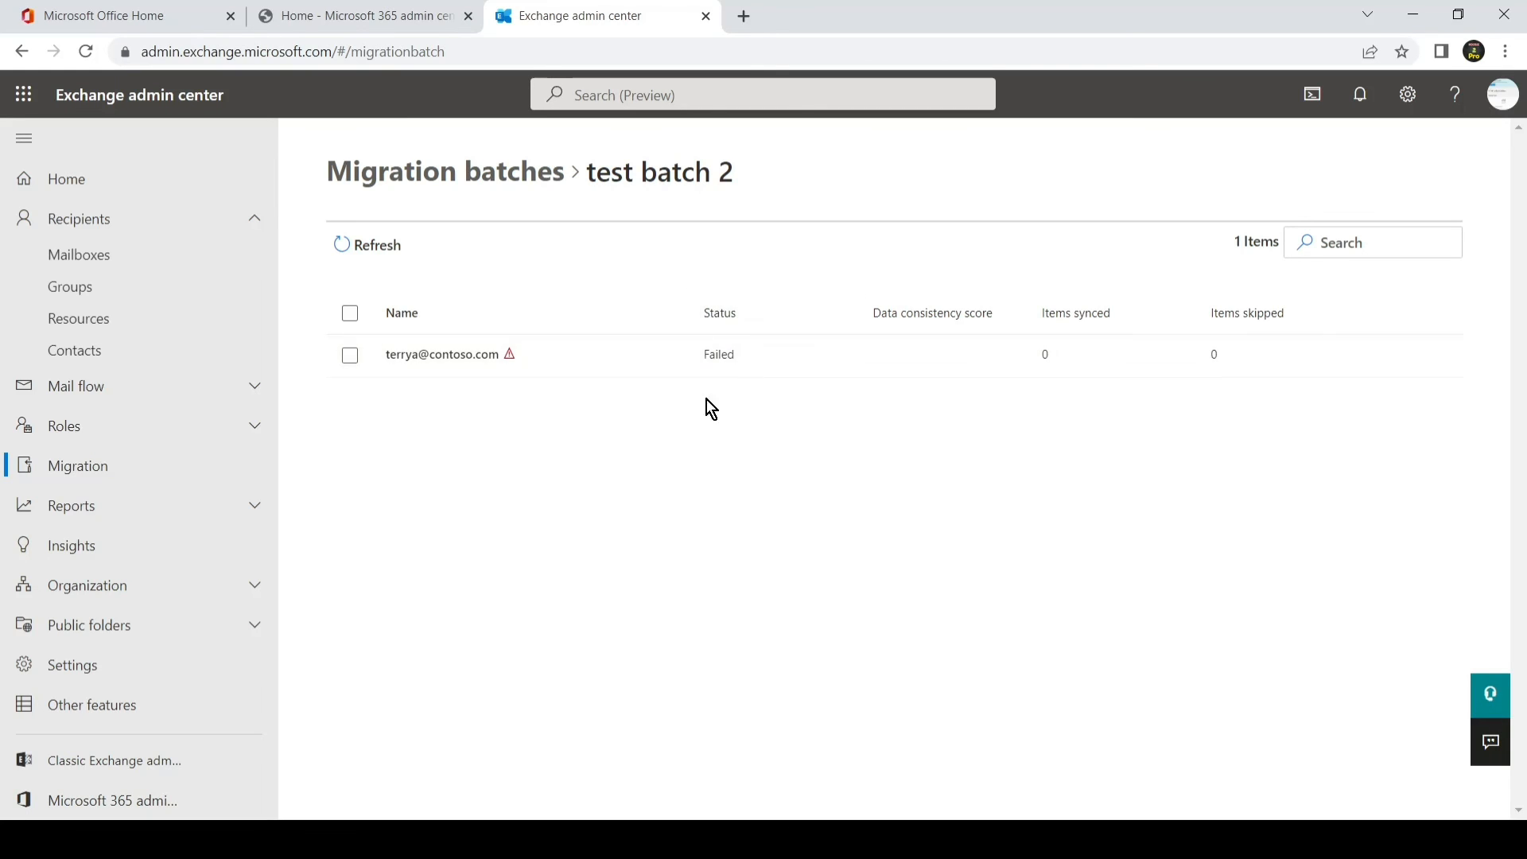
Step: Read the failed user's MigrationRecipientNotFoundException error, then close the details flyout
{"action": "left_click", "coordinate": [465, 359]}
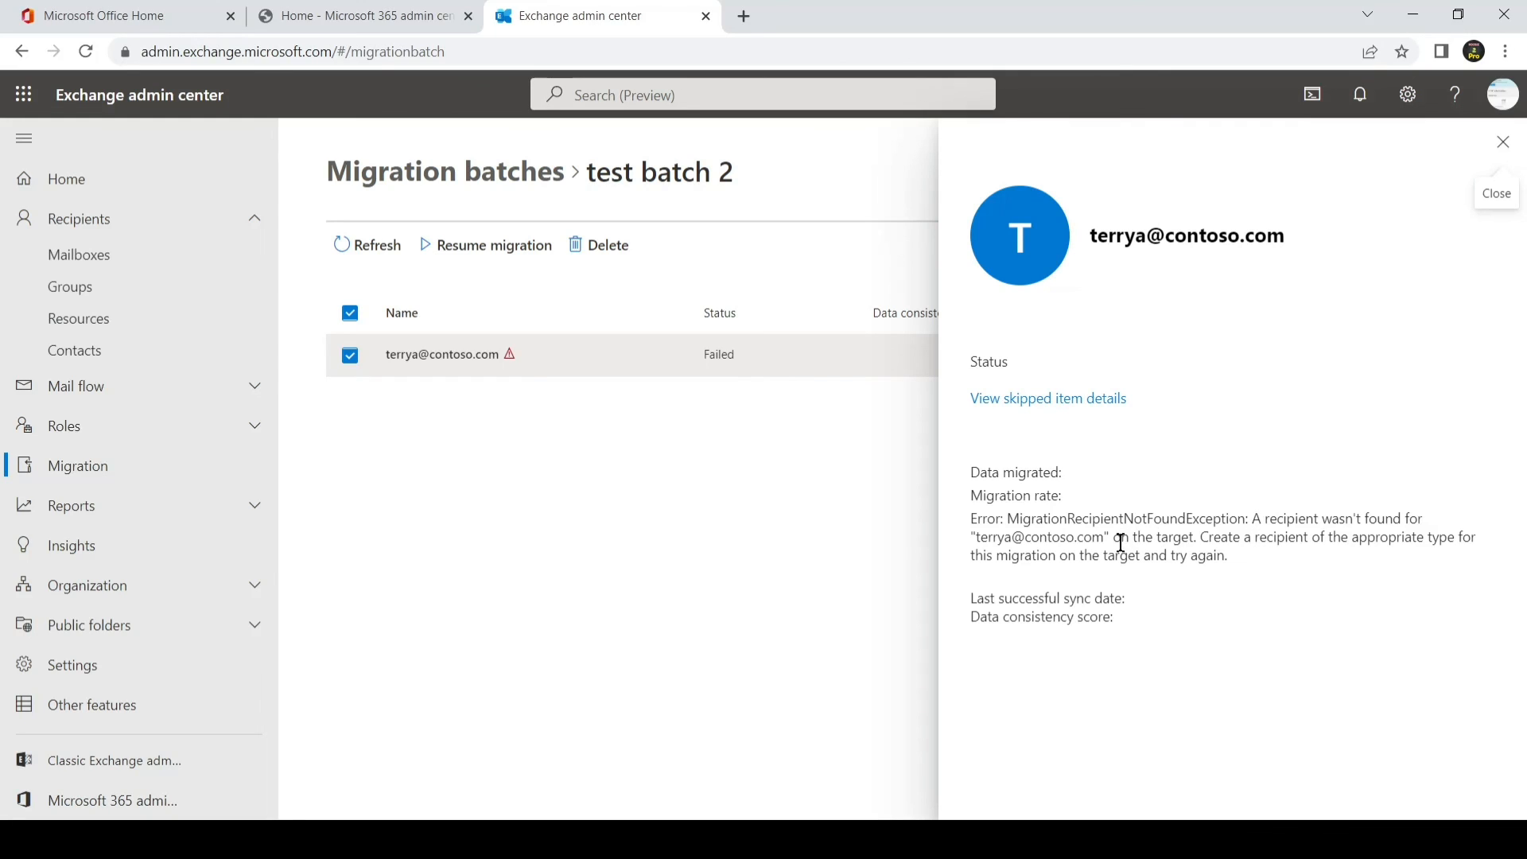
{"action": "left_click_drag", "start_coordinate": [1122, 539], "coordinate": [1418, 539]}
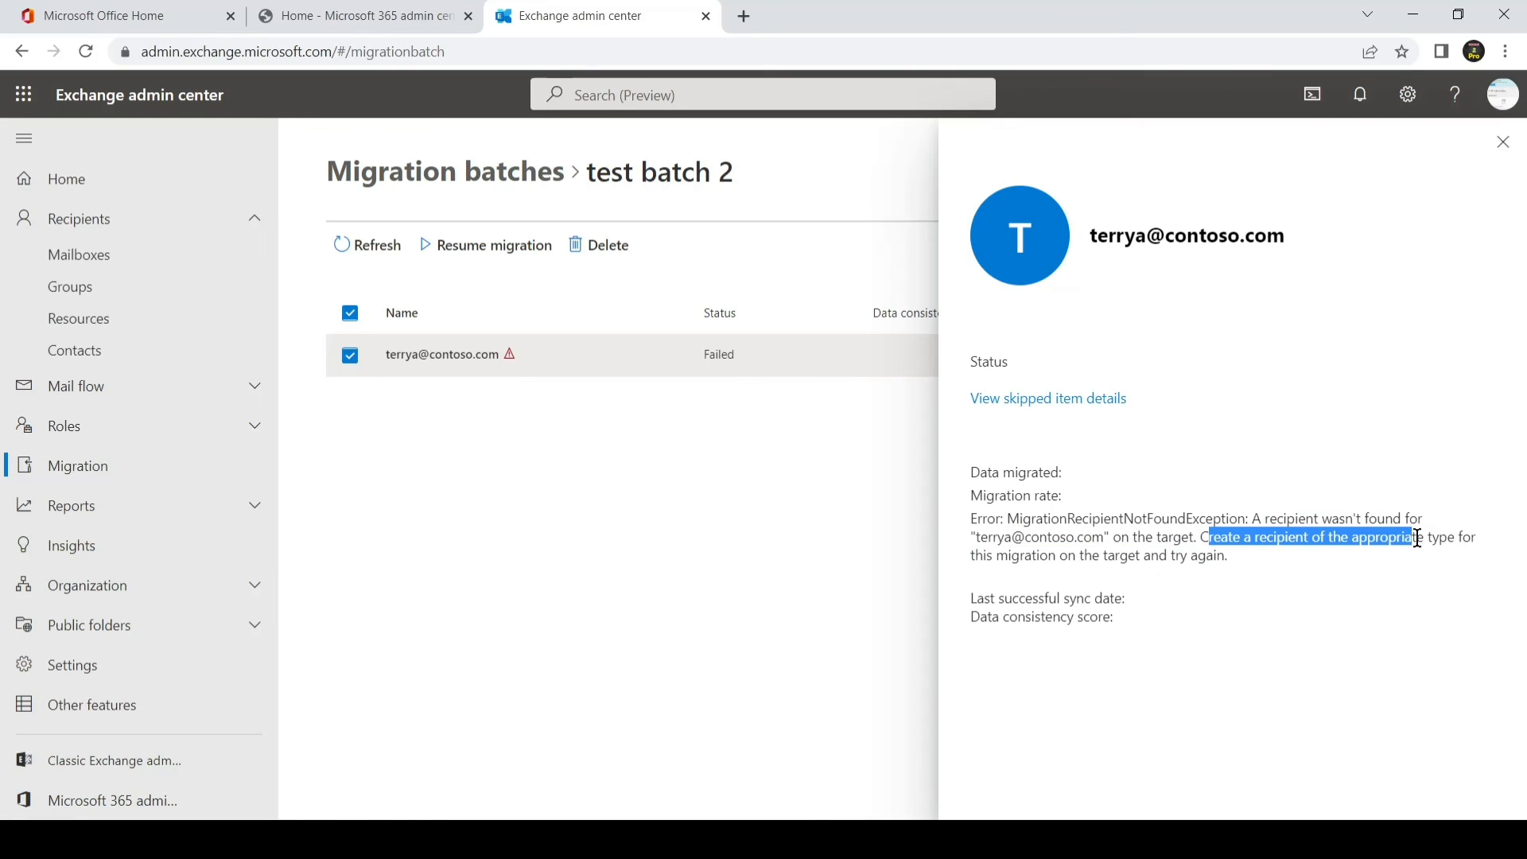
{"action": "left_click", "coordinate": [1272, 578]}
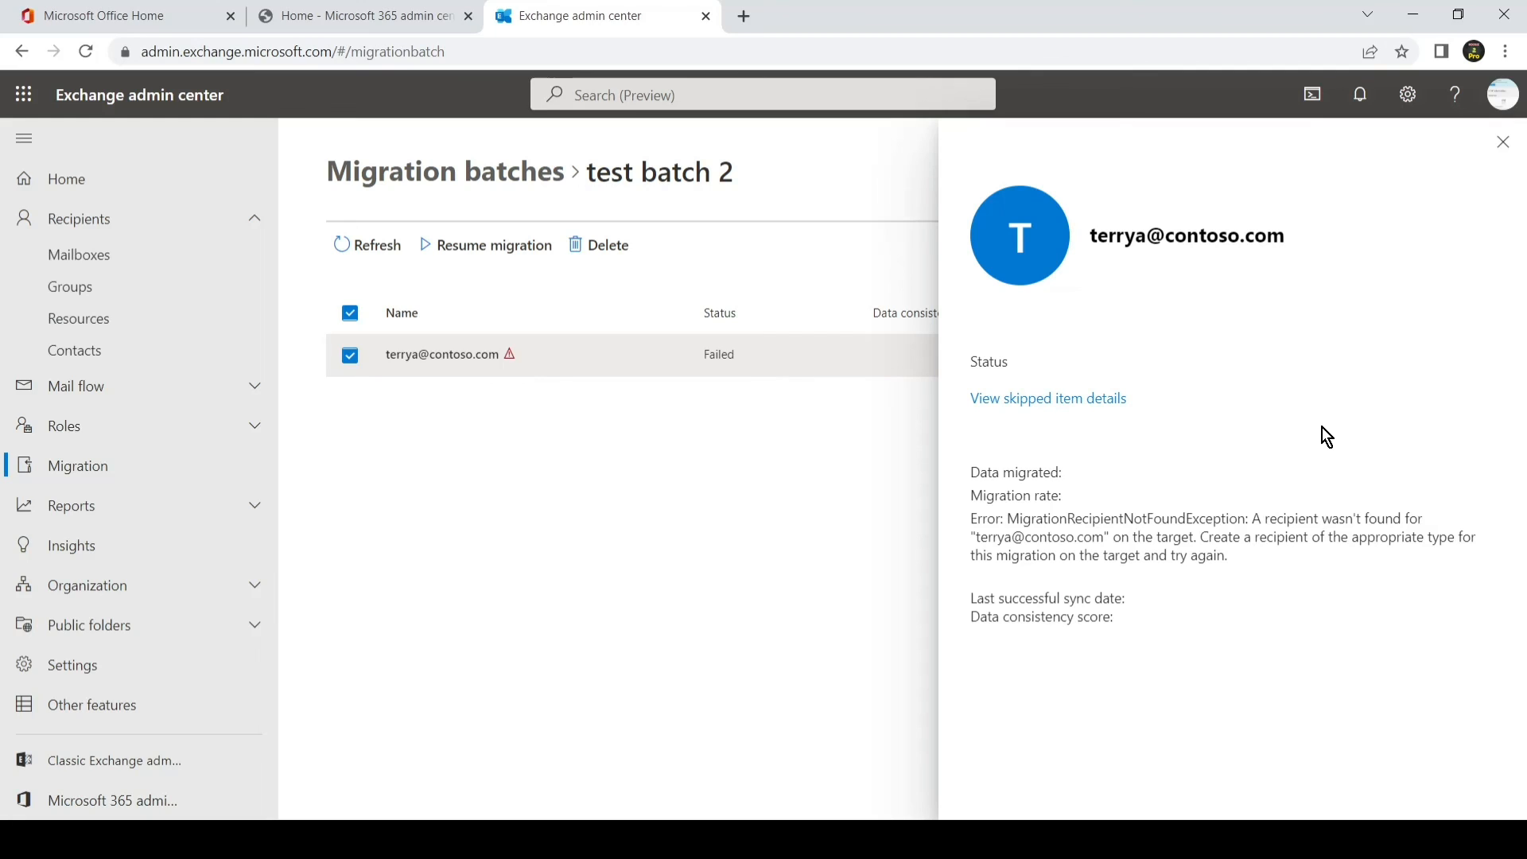
{"action": "left_click", "coordinate": [1502, 142]}
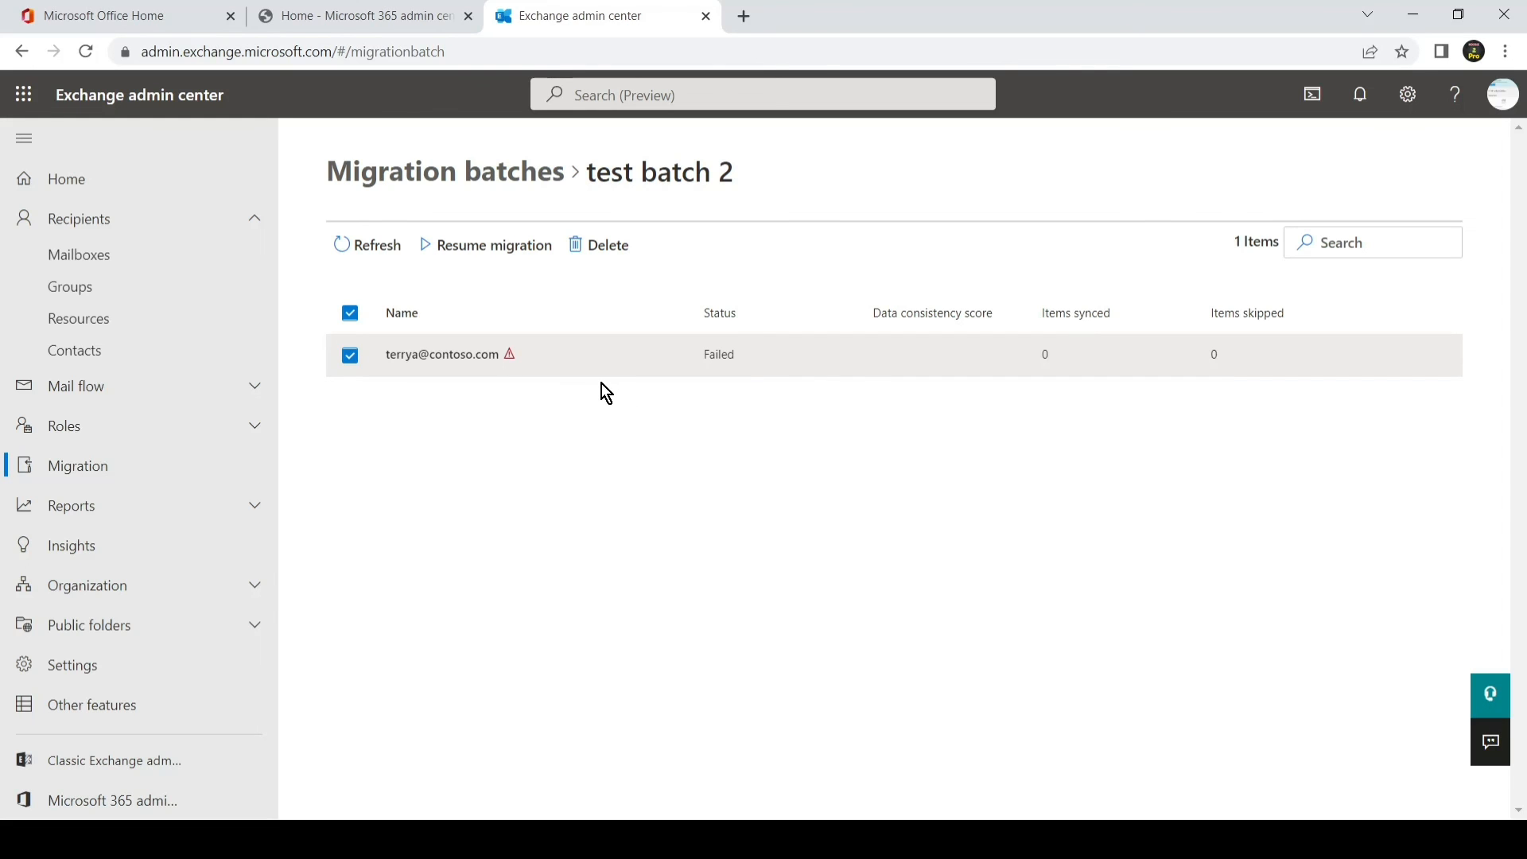
Step: Resume and confirm the failed user's migration, then return to Migration batches
{"action": "left_click", "coordinate": [495, 262]}
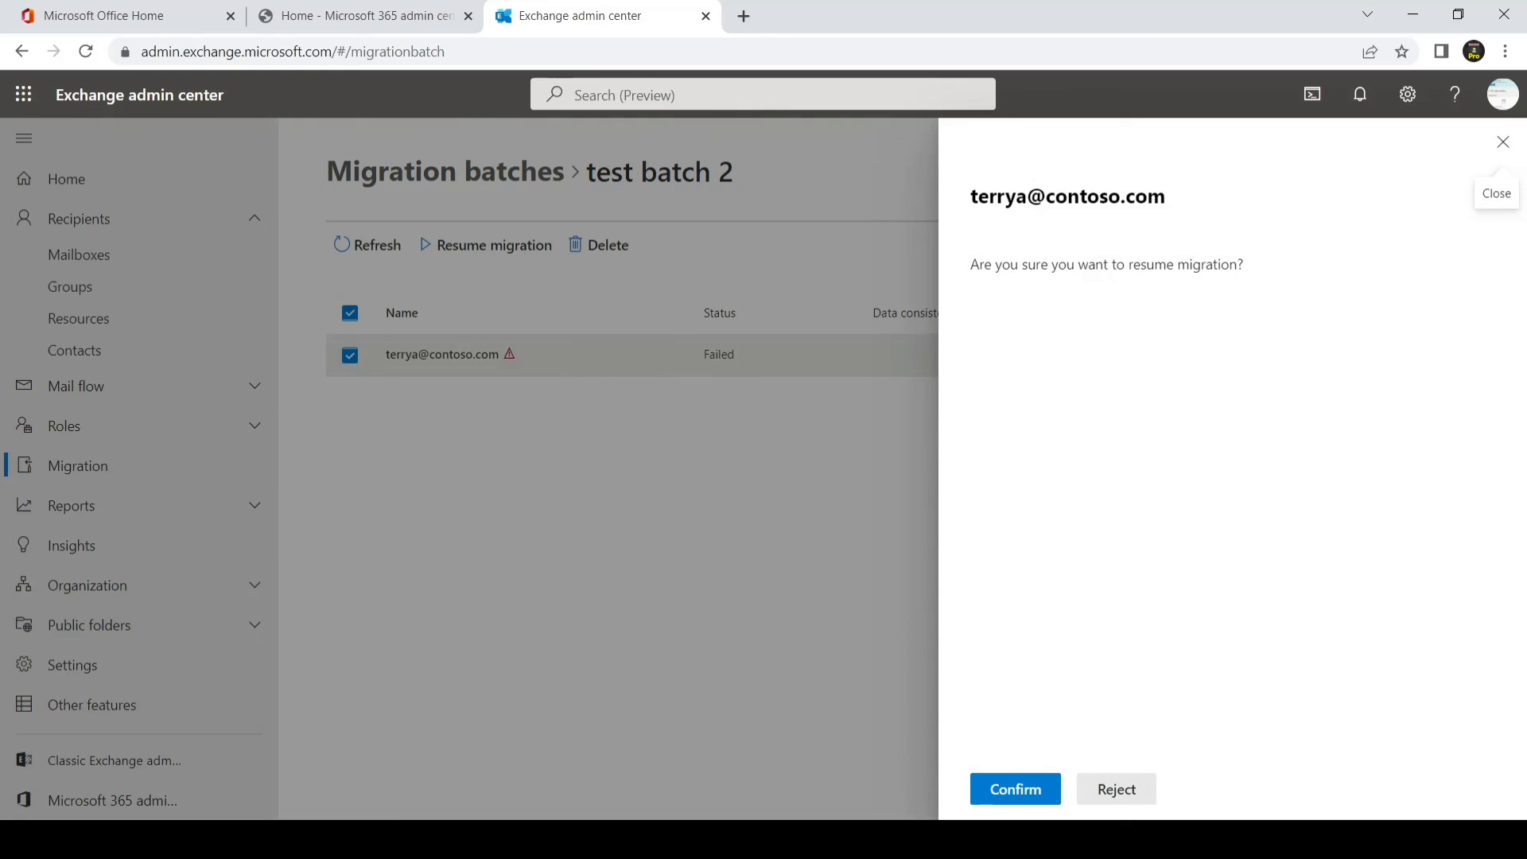
{"action": "left_click", "coordinate": [1002, 791]}
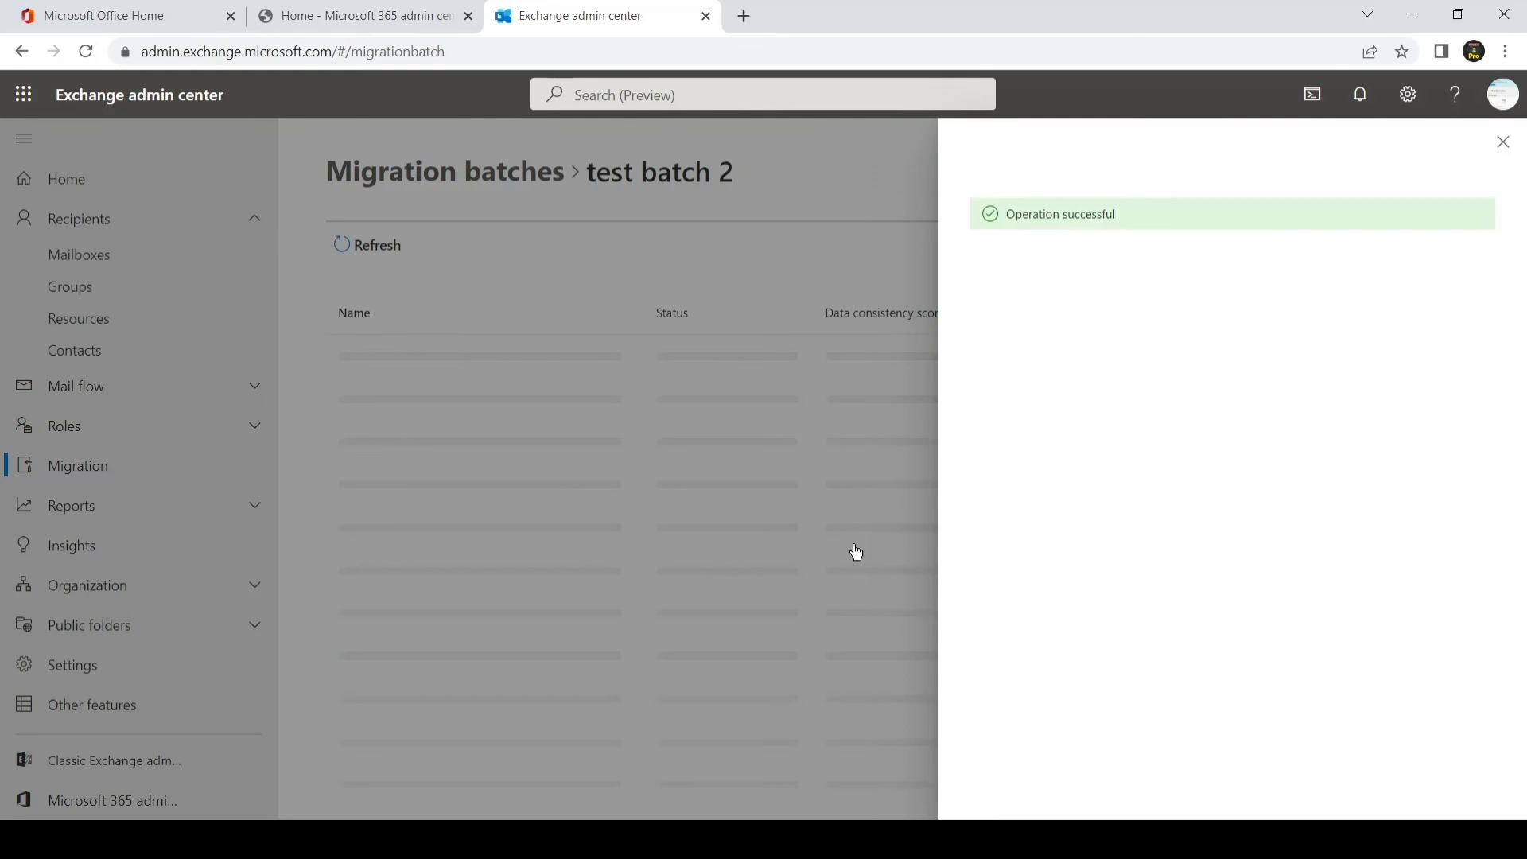
{"action": "left_click", "coordinate": [1502, 143]}
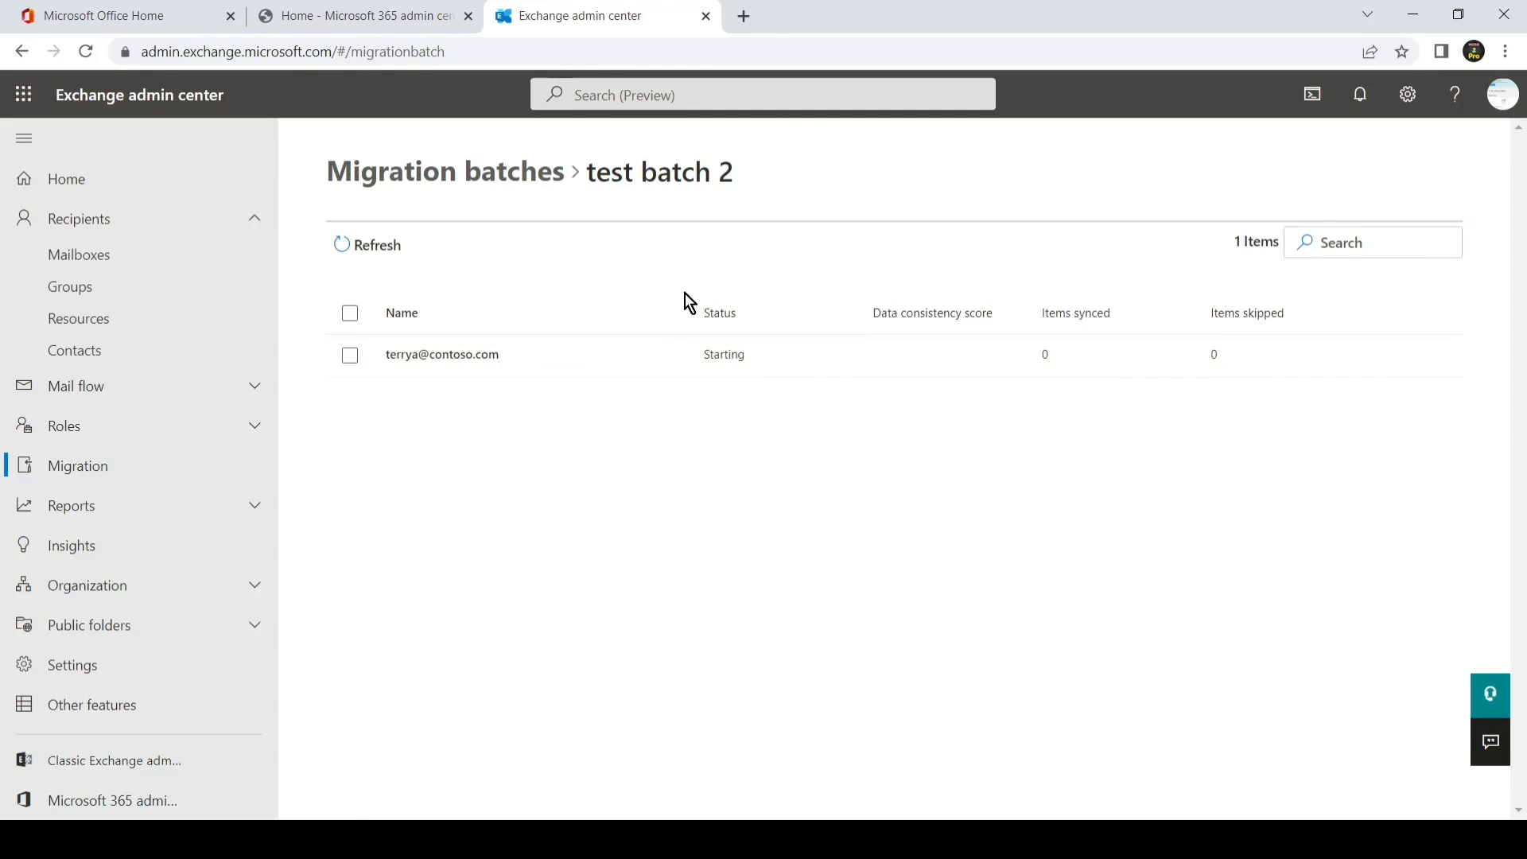
{"action": "left_click", "coordinate": [455, 157]}
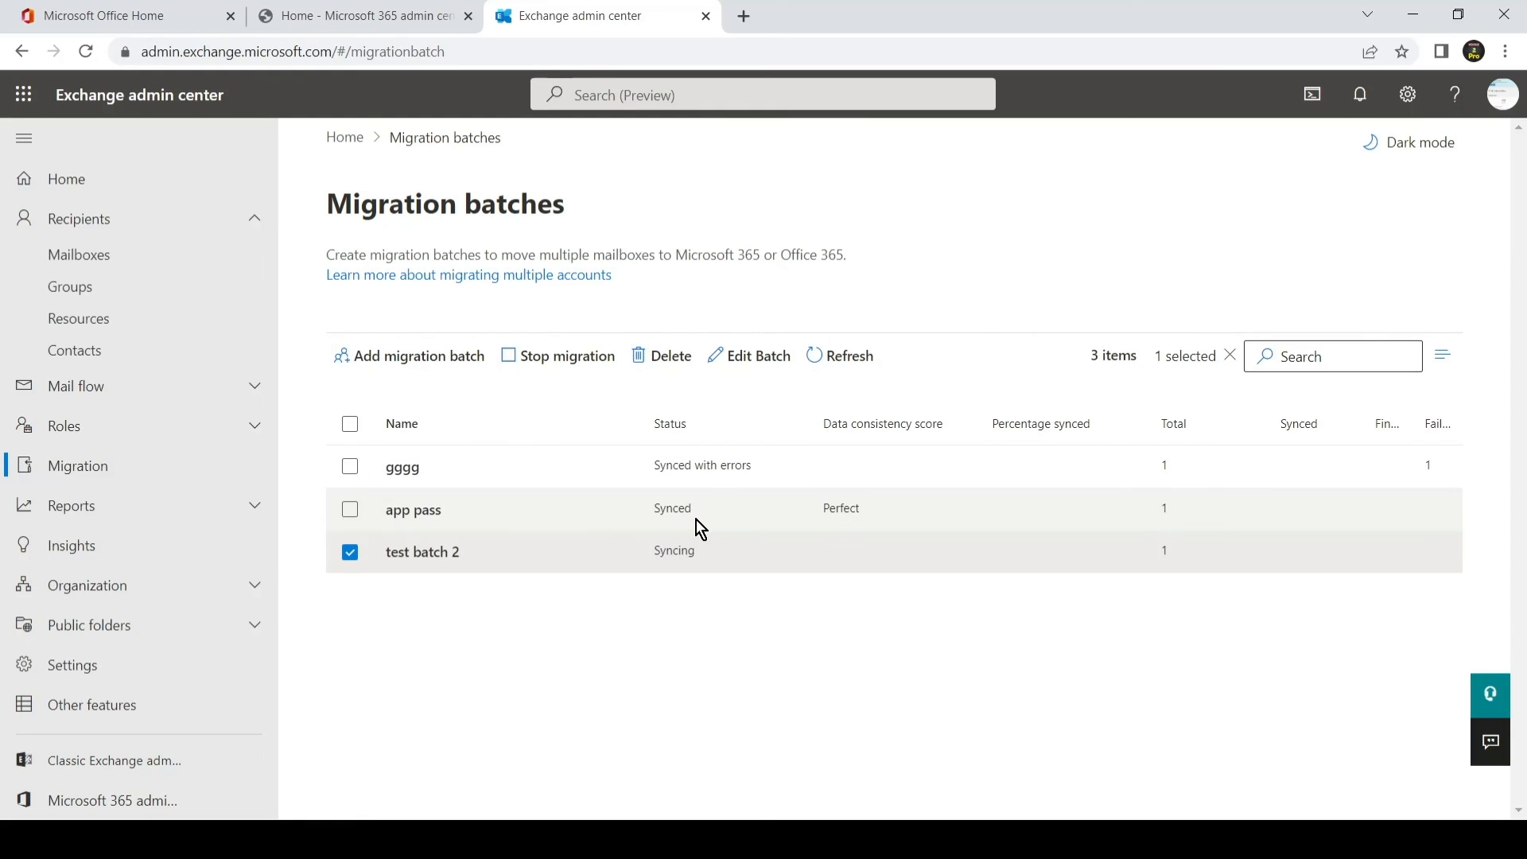